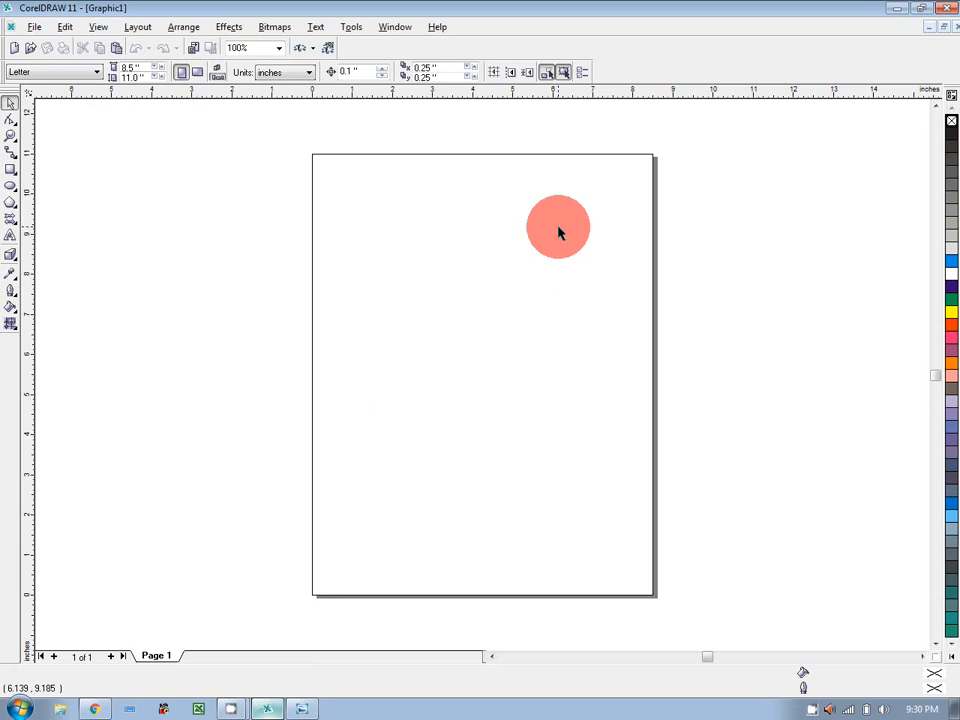
# Switch the page measurement units to pixels, then back to inches.
pyautogui.click(288, 76)
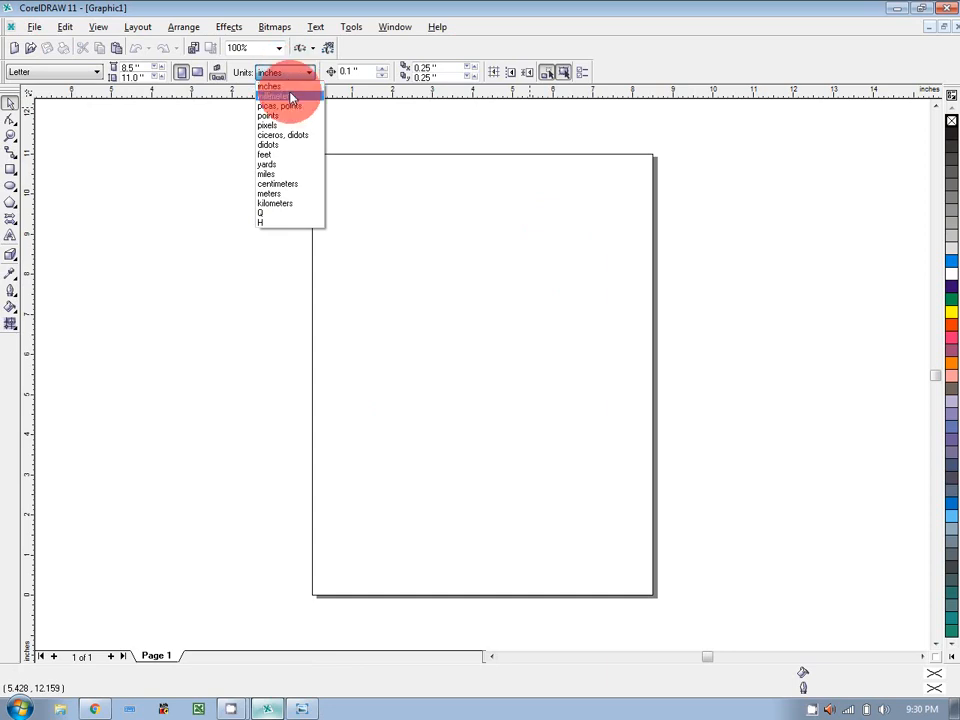
pyautogui.click(290, 126)
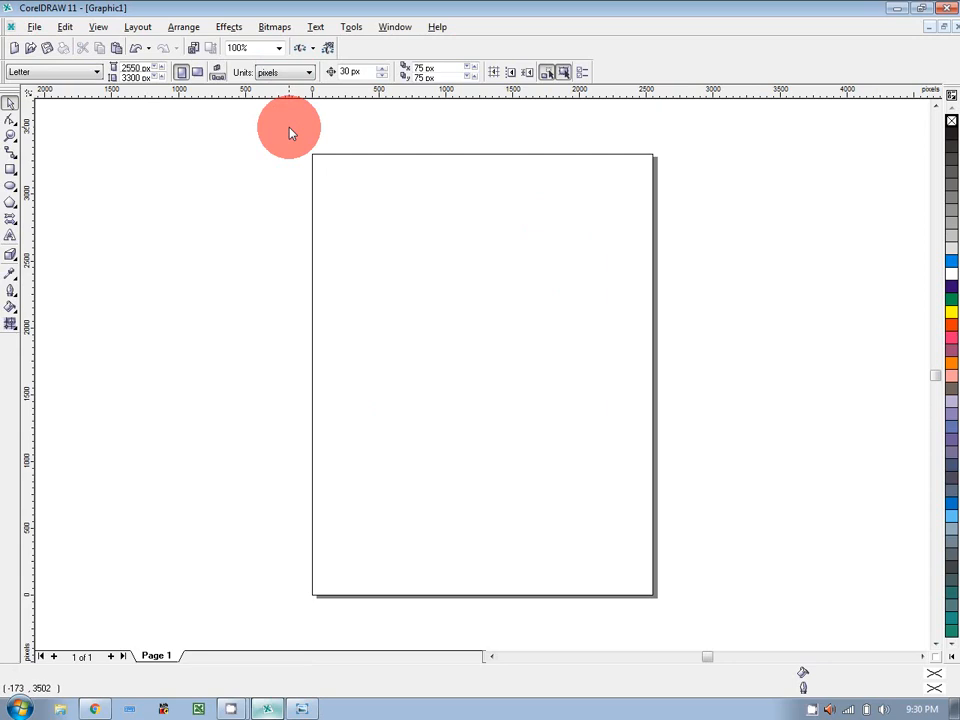
pyautogui.click(293, 75)
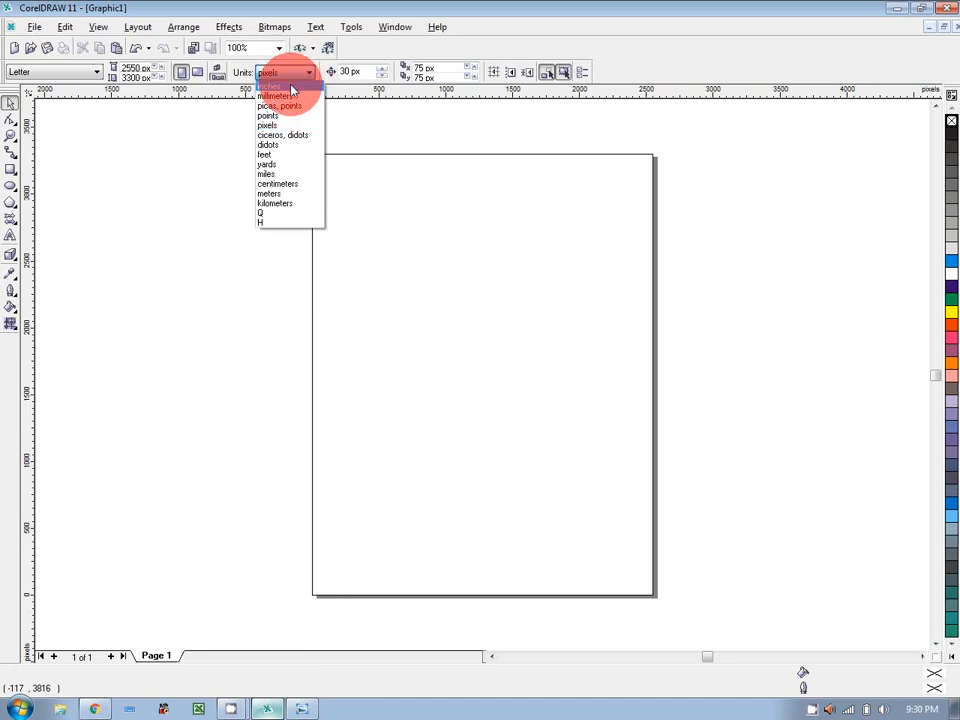
pyautogui.click(292, 88)
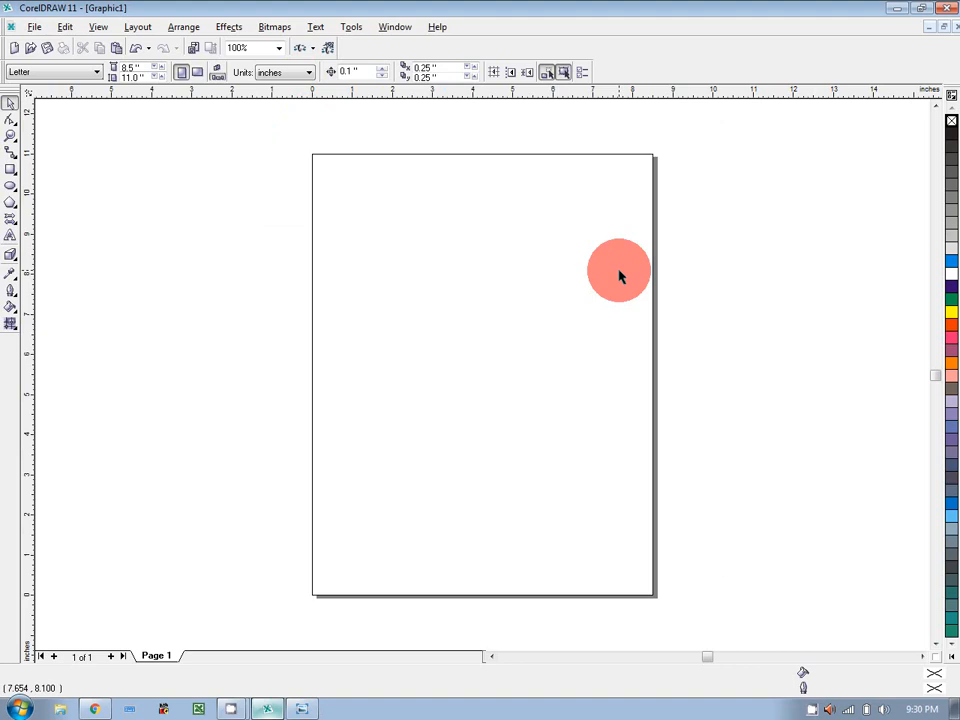
# Look through the Basic Shapes flyout, close it, and pick the Text tool.
pyautogui.click(12, 224)
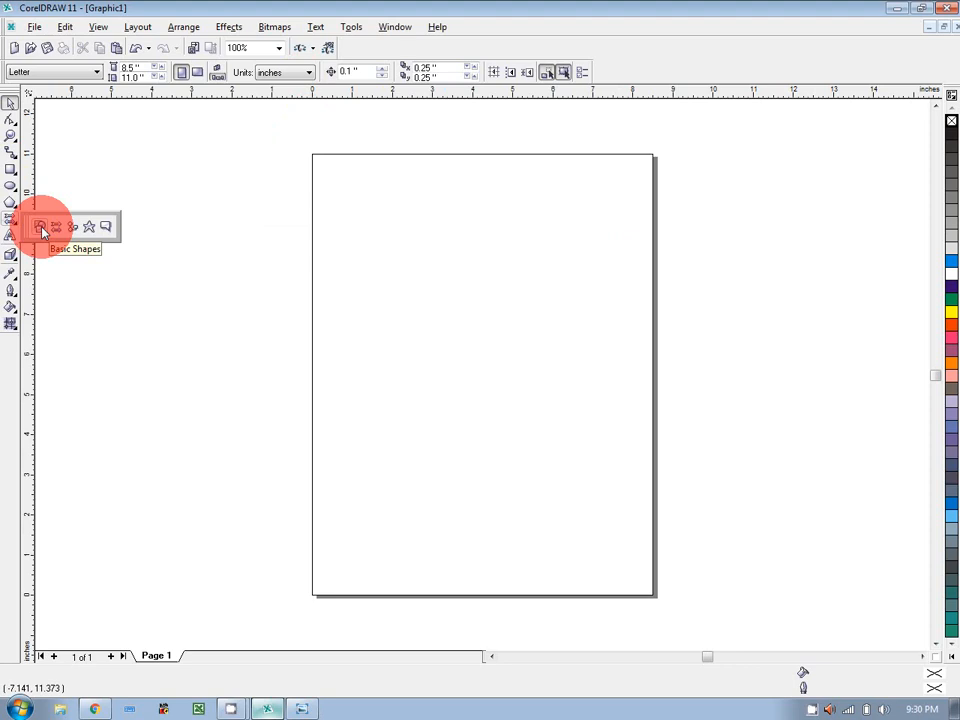
pyautogui.click(42, 230)
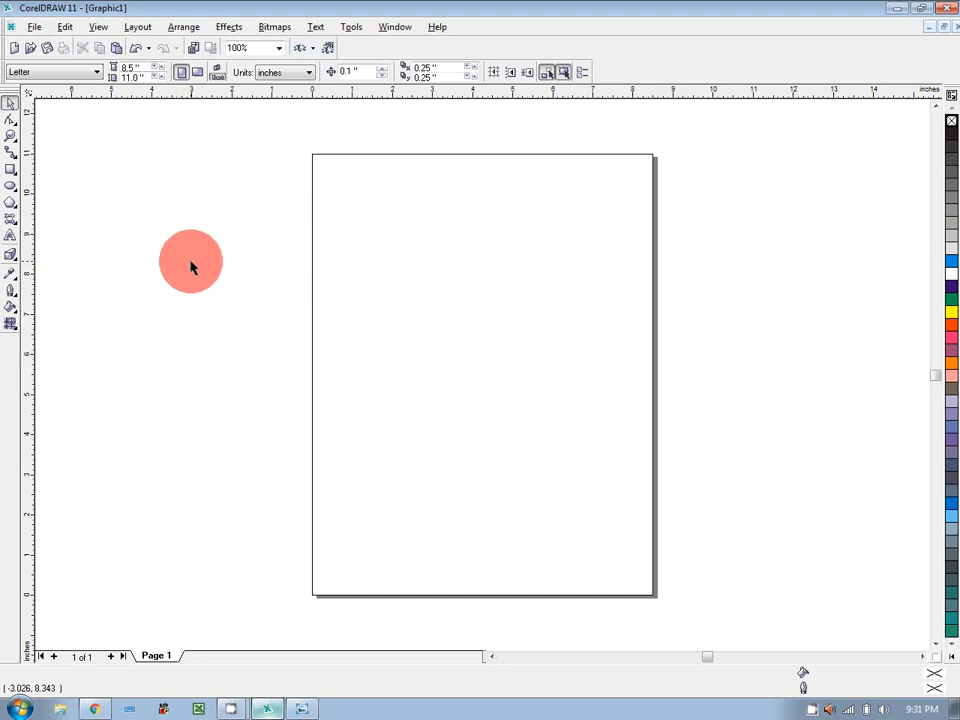
pyautogui.click(10, 235)
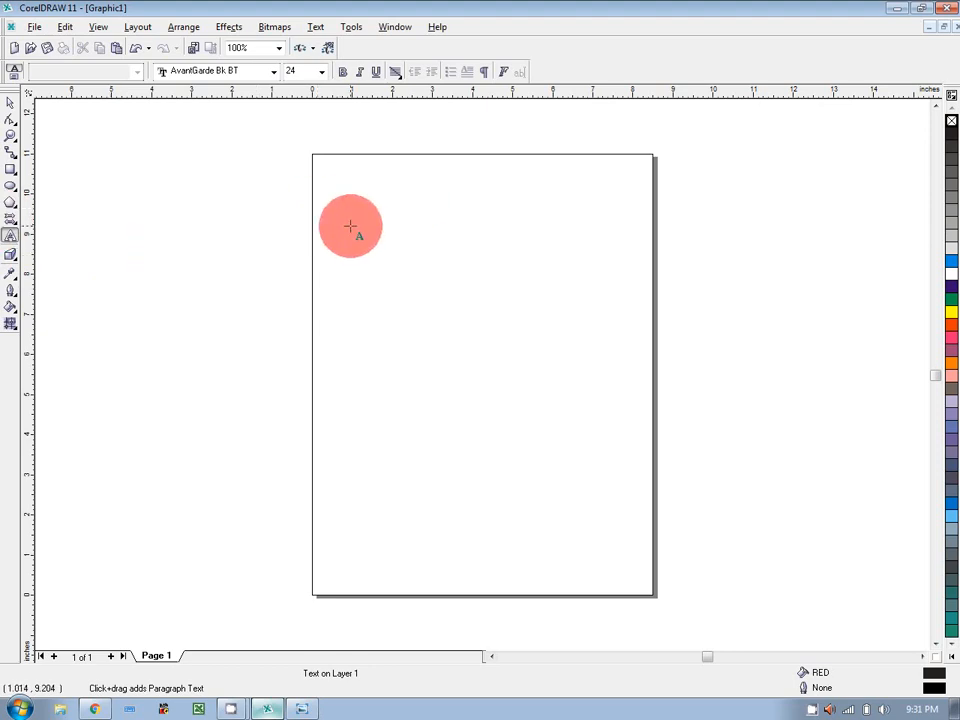
# Start a text line near the page top, keeping AvantGarde Bk BT as the font.
pyautogui.click(350, 226)
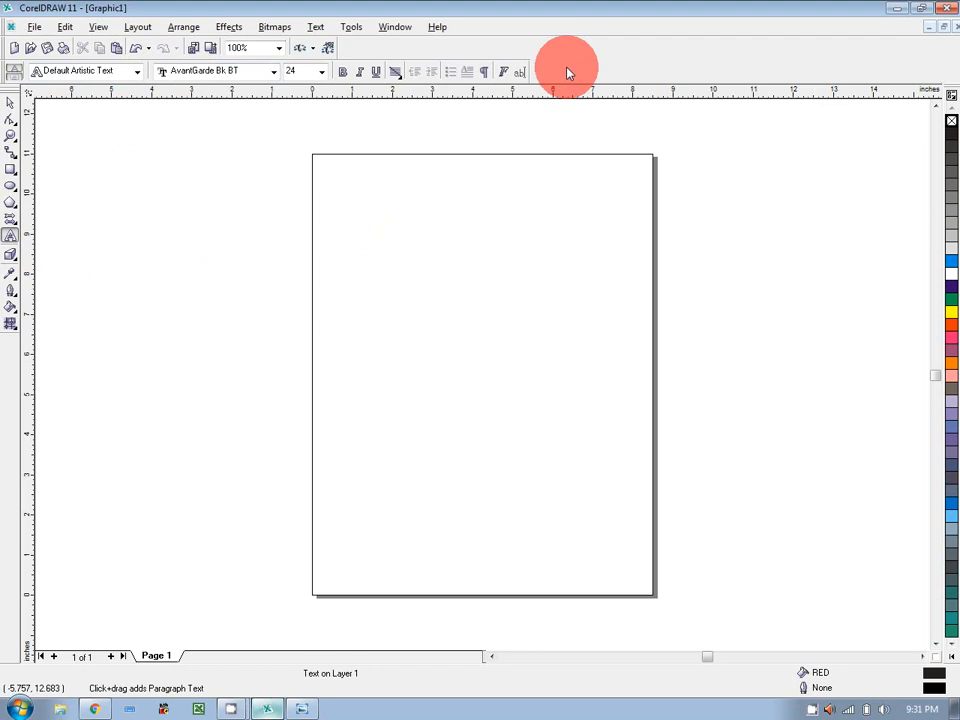
pyautogui.click(275, 72)
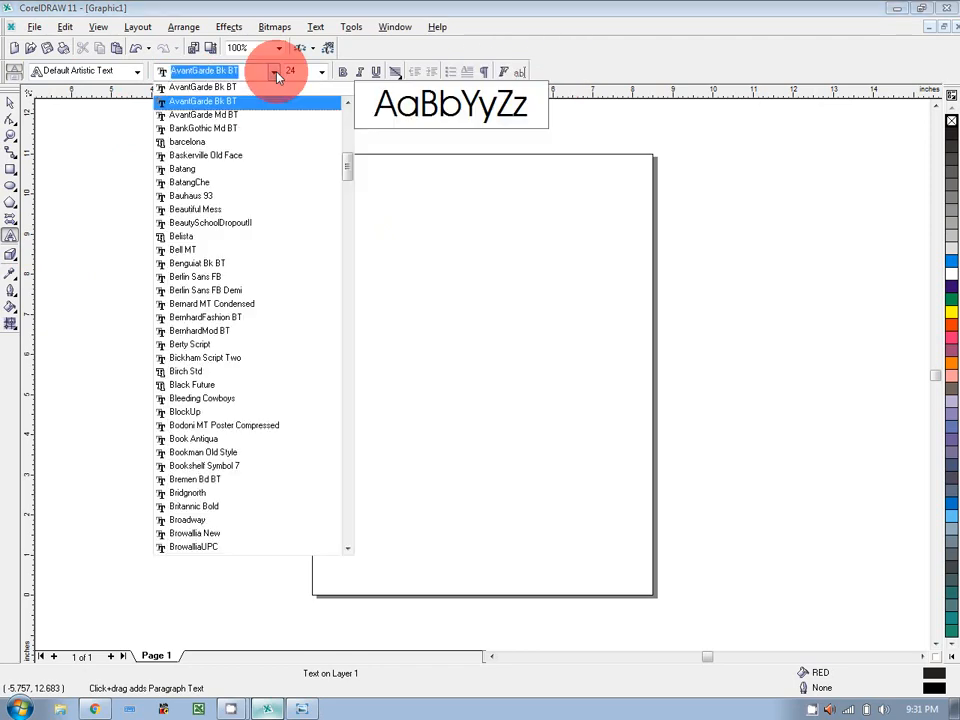
pyautogui.click(275, 72)
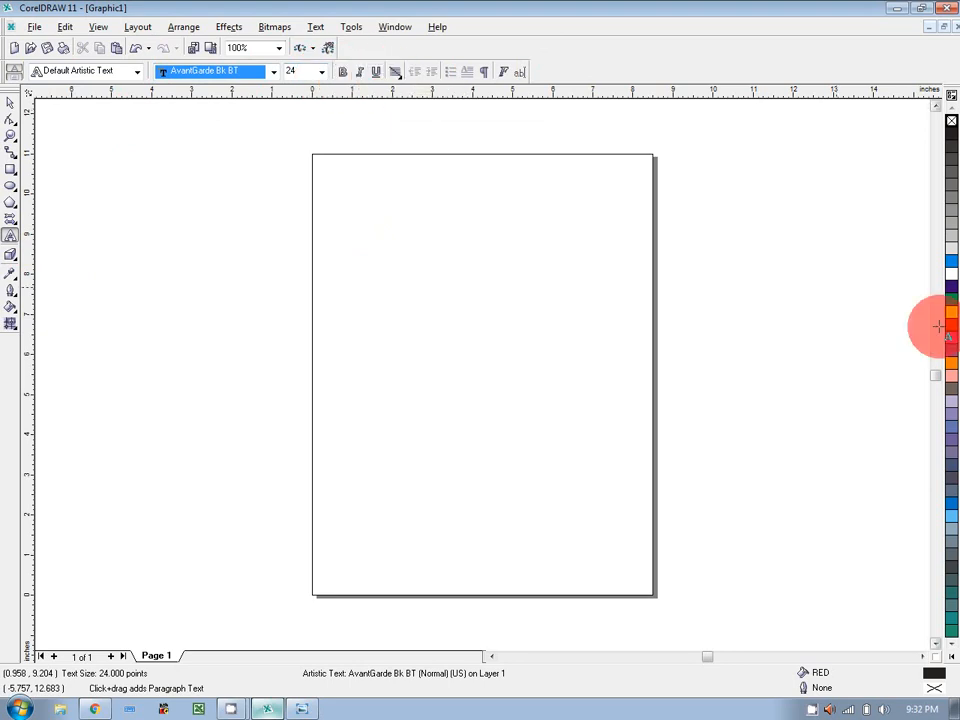
pyautogui.write('Info')
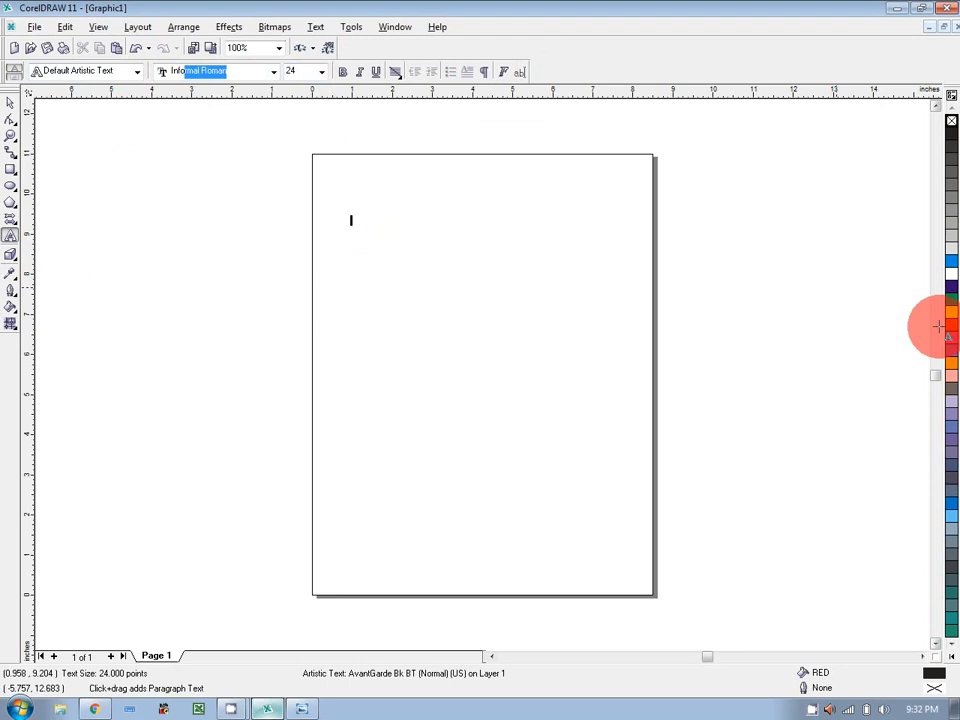
pyautogui.press('BackSpace')
pyautogui.press('BackSpace')
pyautogui.press('BackSpace')
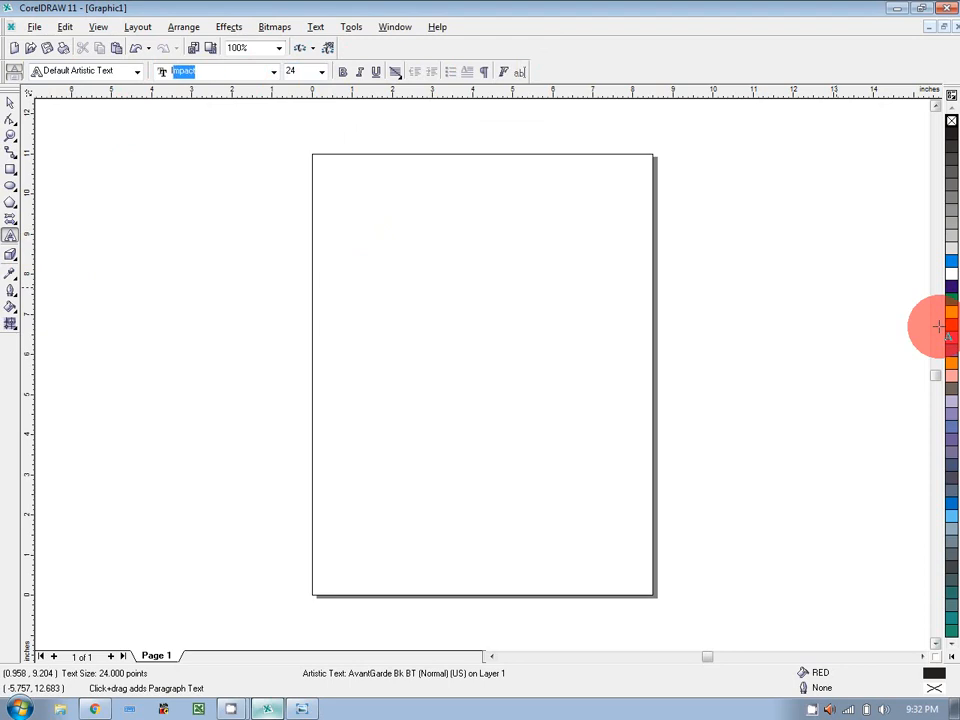
# Type the heading 'INFORMATION TECHNOLOGY HOUSE' near the page top and deselect it.
pyautogui.click(394, 216)
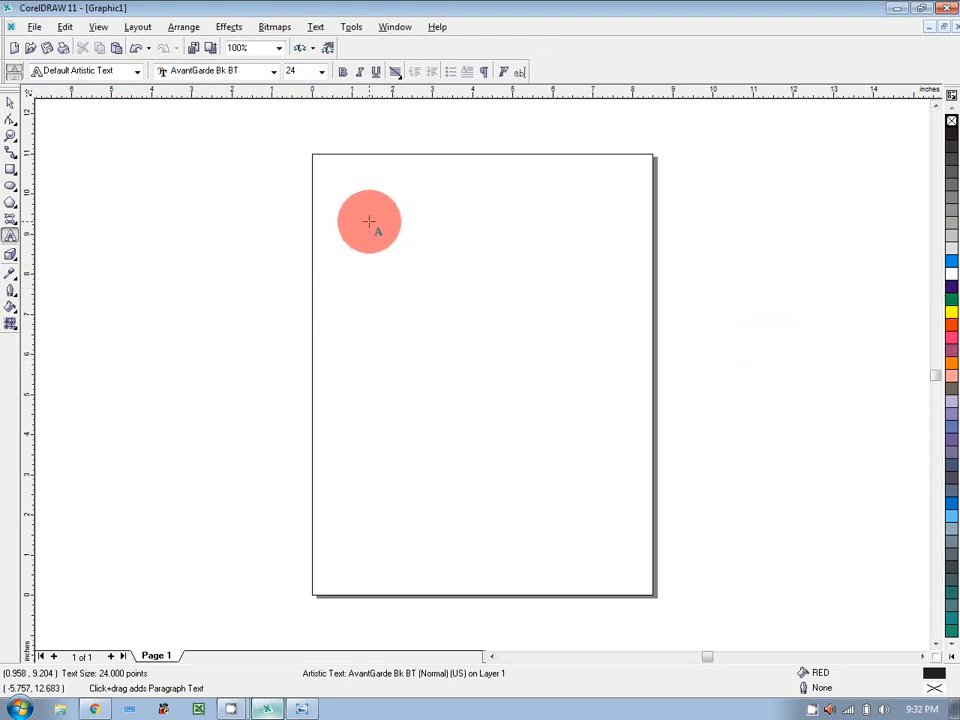
pyautogui.write('InFORMATION TECHNOLOGY')
pyautogui.press('BackSpace')
pyautogui.press('BackSpace')
pyautogui.press('BackSpace')
pyautogui.press('BackSpace')
pyautogui.press('BackSpace')
pyautogui.write('OLOGY HOUSE')
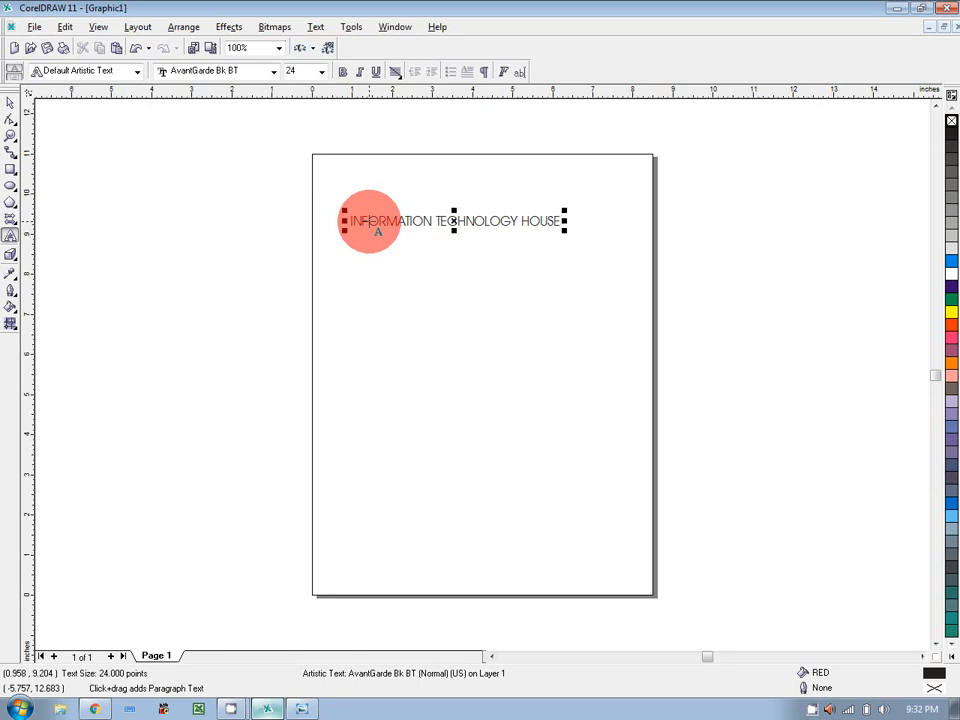
pyautogui.click(12, 106)
pyautogui.click(392, 318)
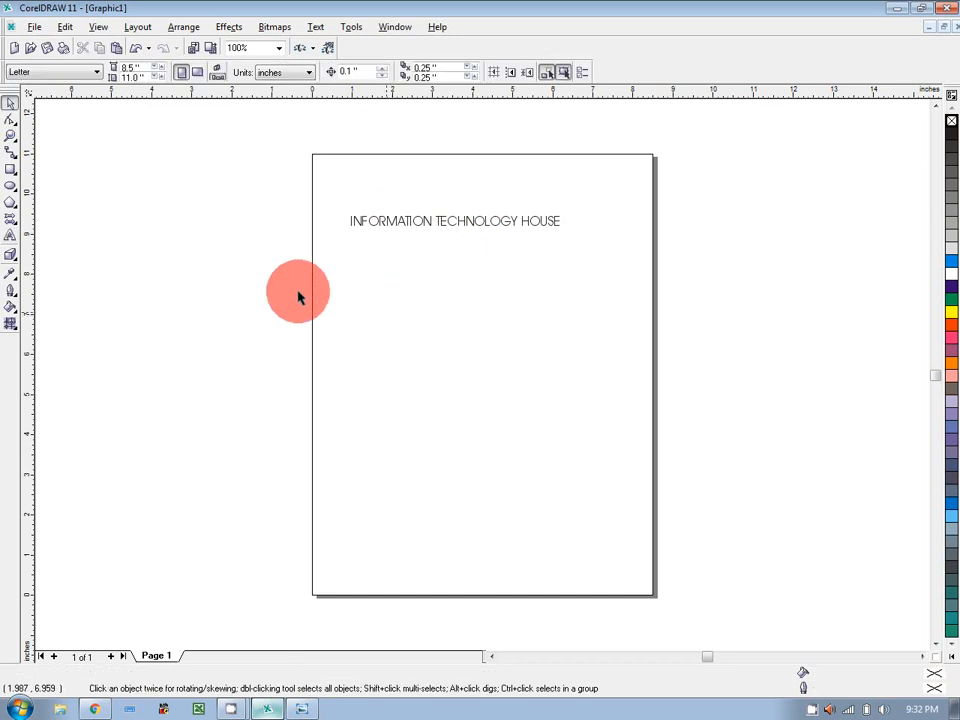
pyautogui.click(11, 237)
pyautogui.moveTo(362, 283); pyautogui.dragTo(566, 360)
pyautogui.write('weyr oiywer ')
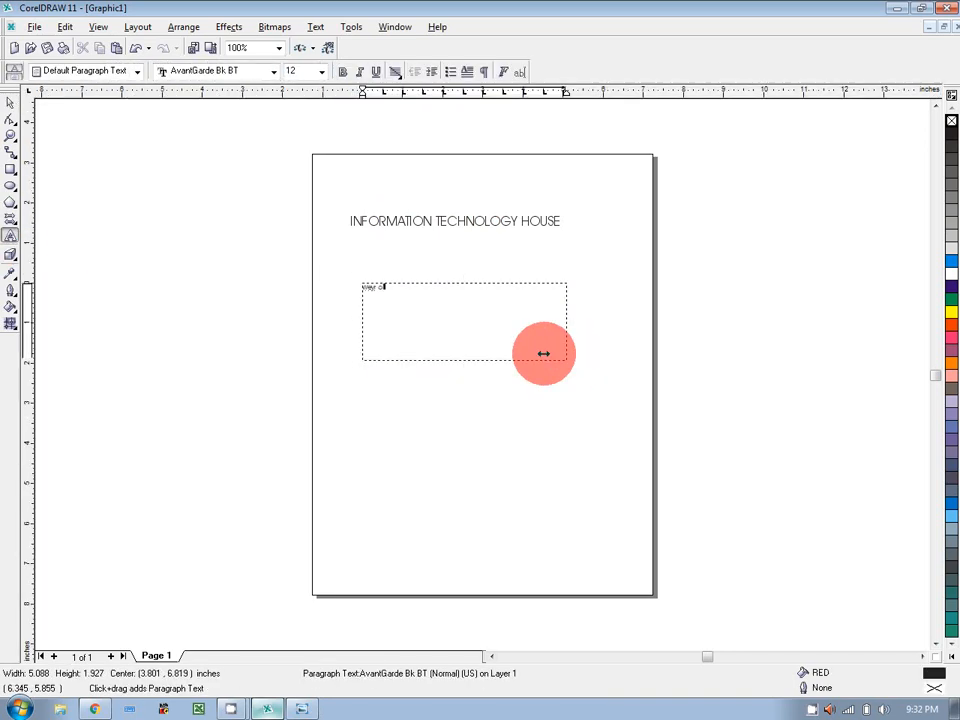
pyautogui.write('wyero owyerdy weory ow eoriyowe ro weoyro')
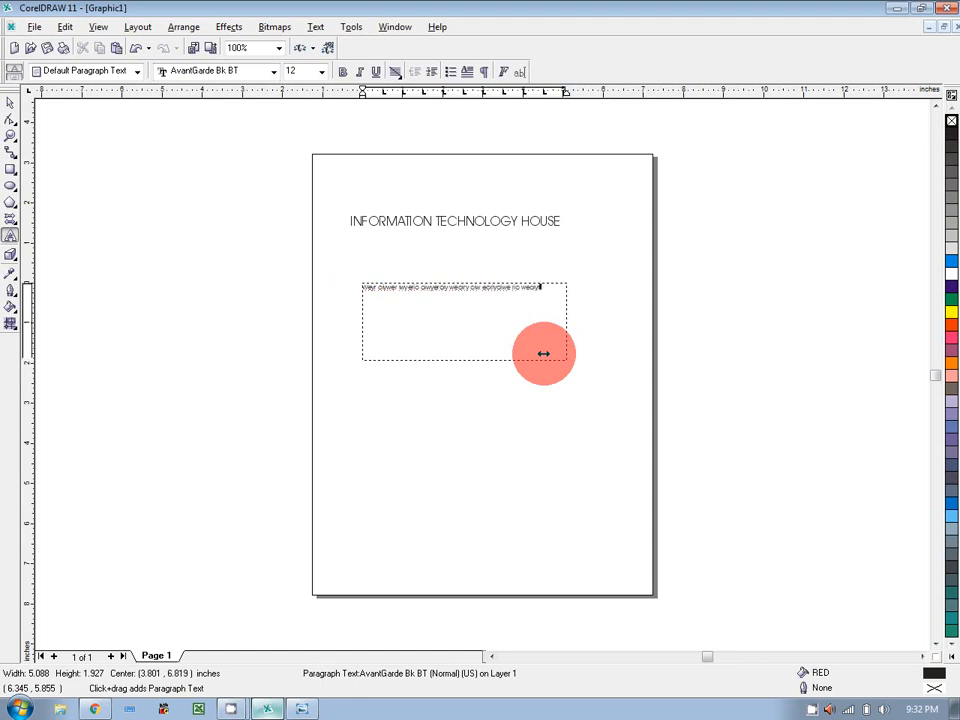
pyautogui.write('we oiywoer oiywe roi weory owe ro')
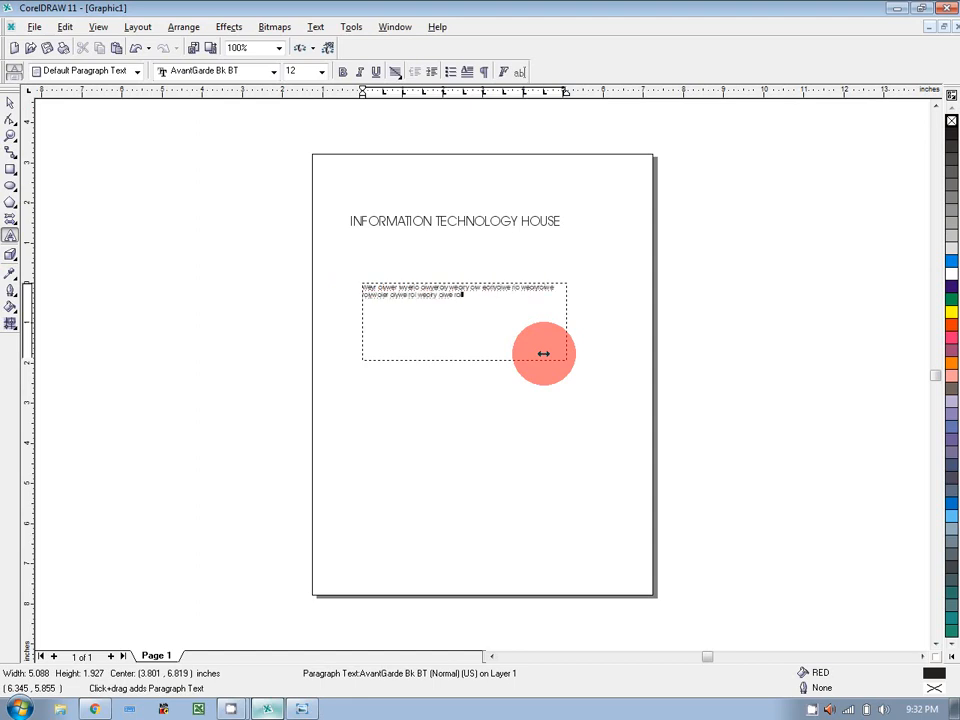
pyautogui.write('i owiyeroi ywoer oiyweoi oiyweroi oyw eroiy owe')
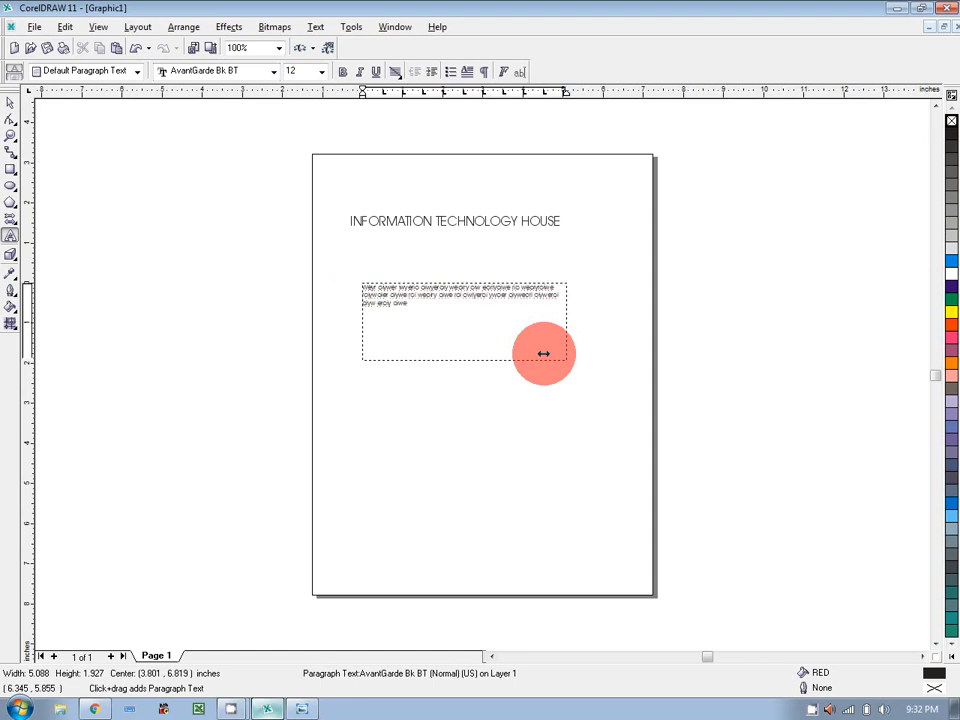
pyautogui.write(' roiy weory oi woery oi weoiryoi woeiywoeiy eory oiweyt oiy weory owe')
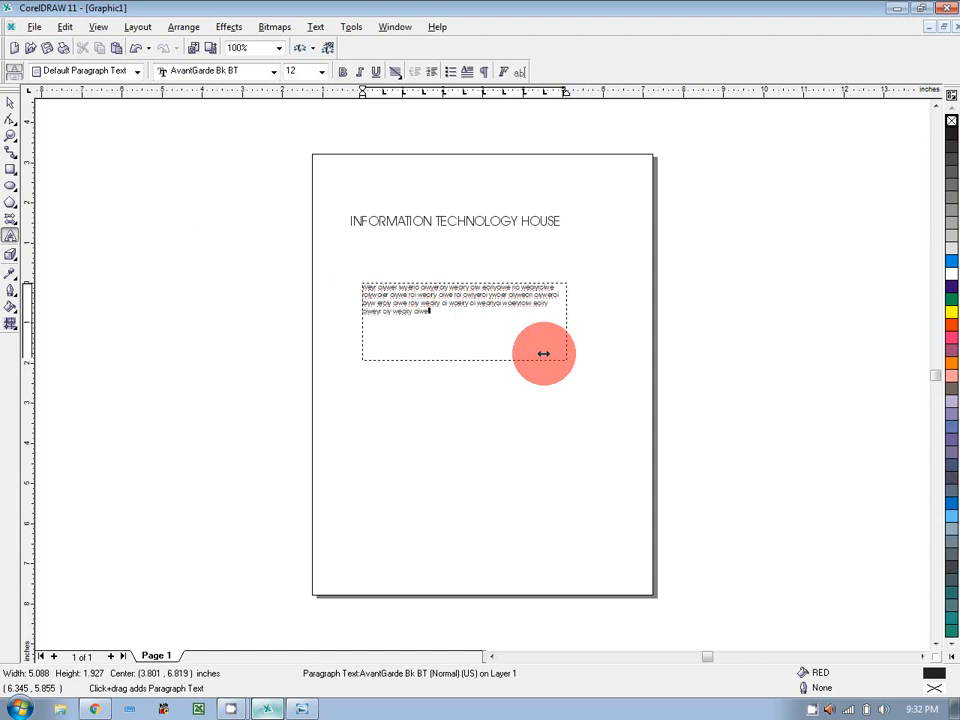
pyautogui.press('Escape')
pyautogui.click(398, 73)
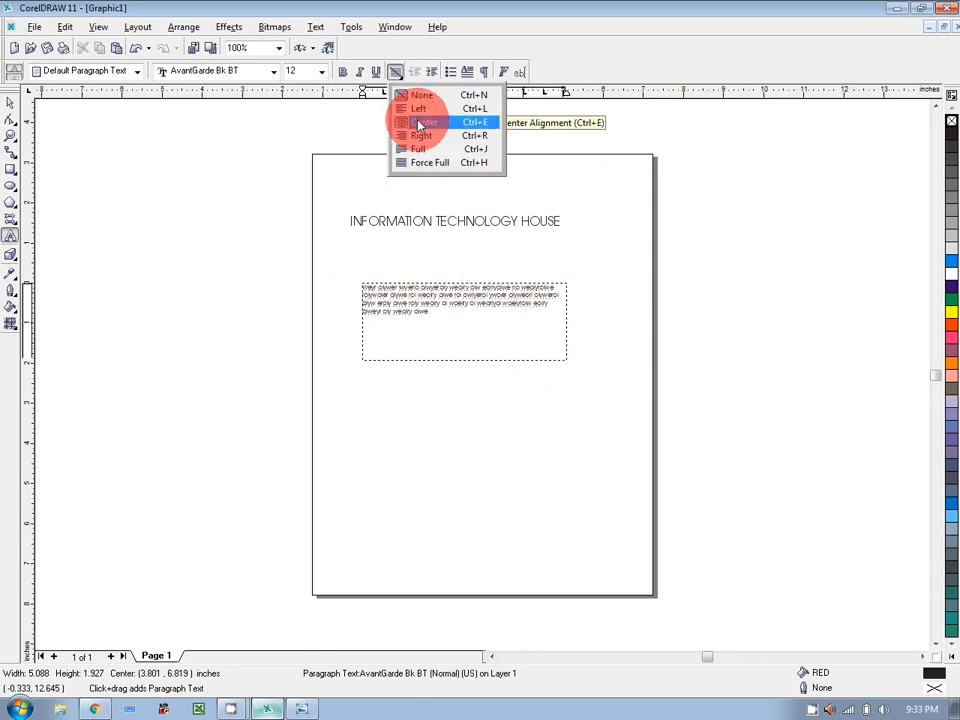
pyautogui.click(414, 122)
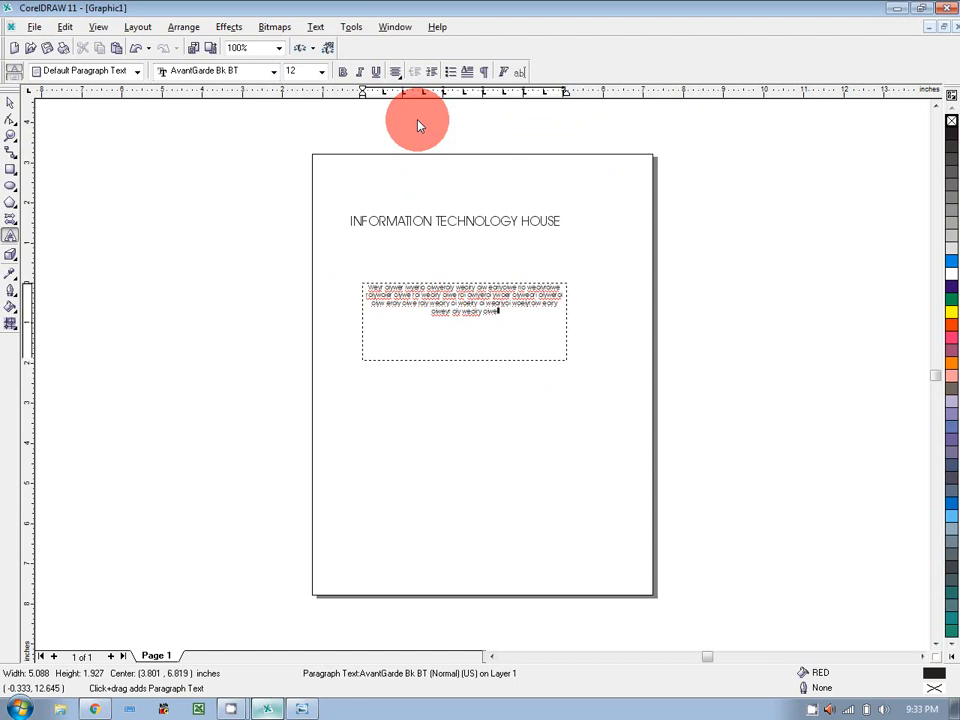
pyautogui.click(10, 101)
pyautogui.click(658, 358)
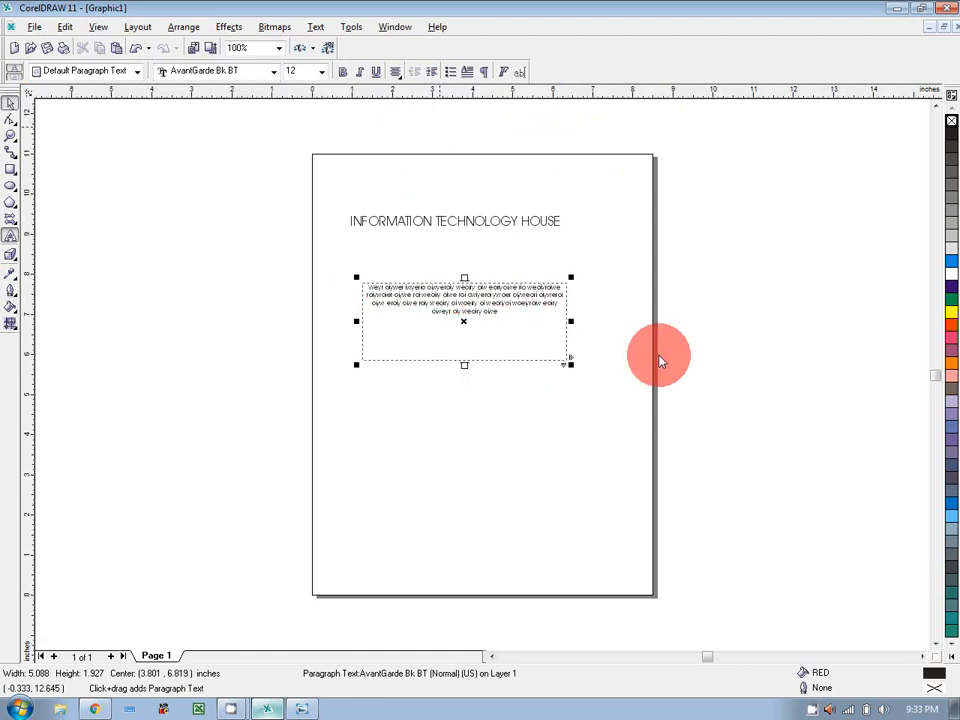
pyautogui.click(482, 310)
pyautogui.press('Delete')
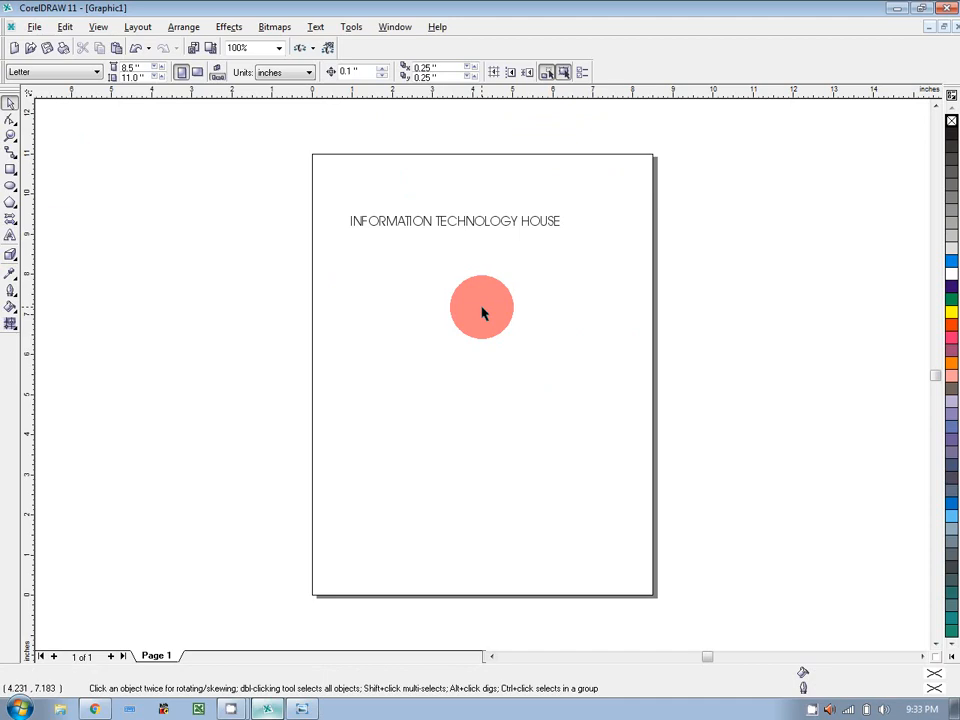
# Type 'National Bank' as a new text line mid-page below the heading, then deselect it.
pyautogui.click(10, 236)
pyautogui.click(379, 393)
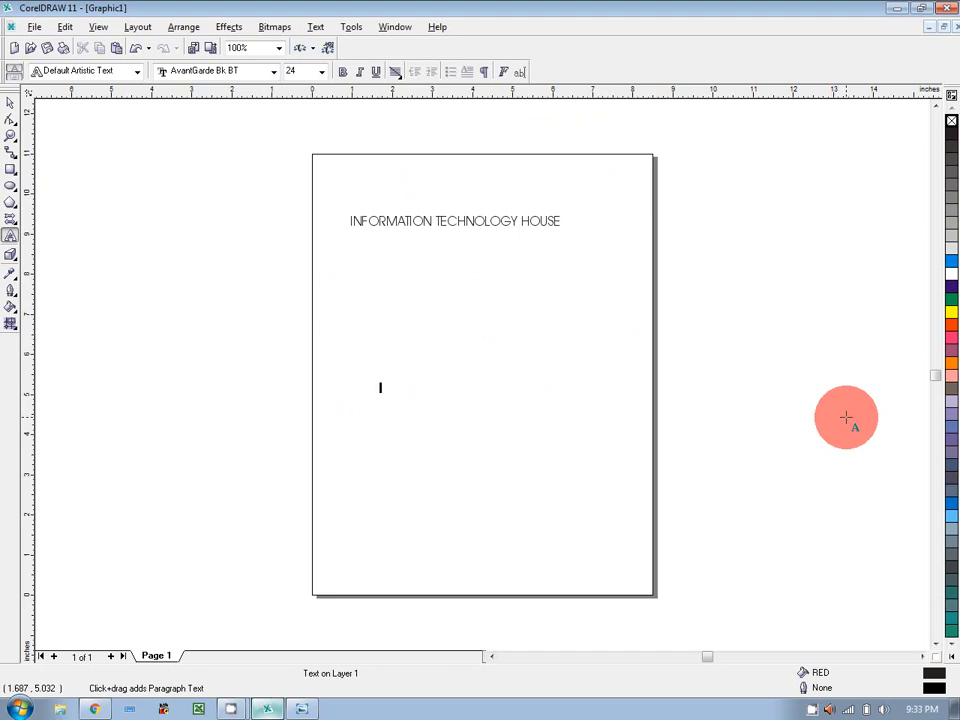
pyautogui.write('National Bank')
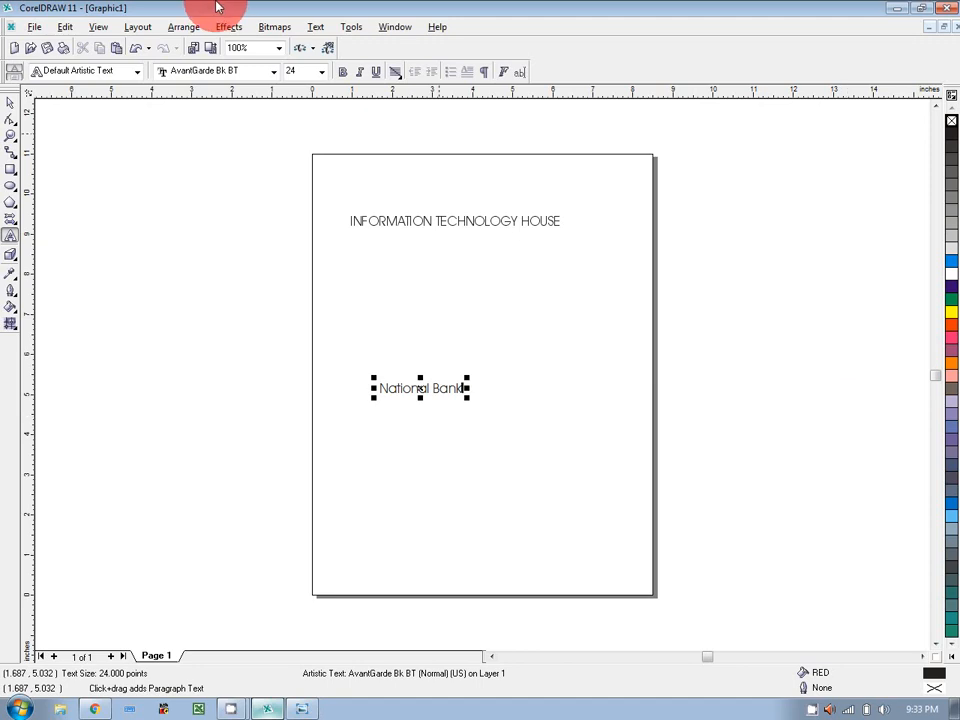
pyautogui.click(12, 103)
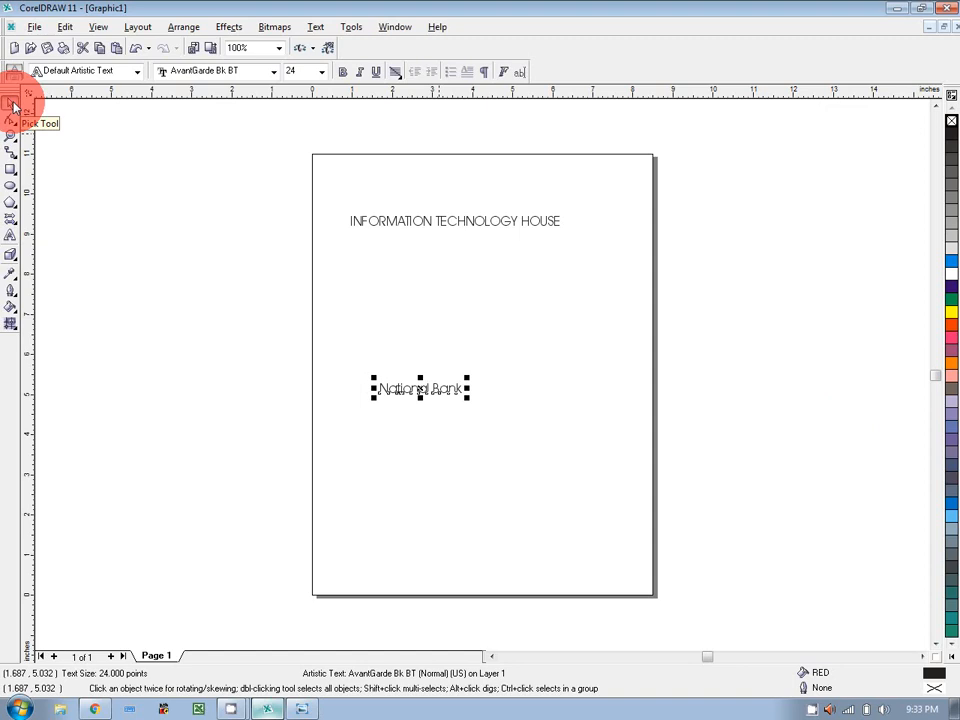
pyautogui.click(55, 177)
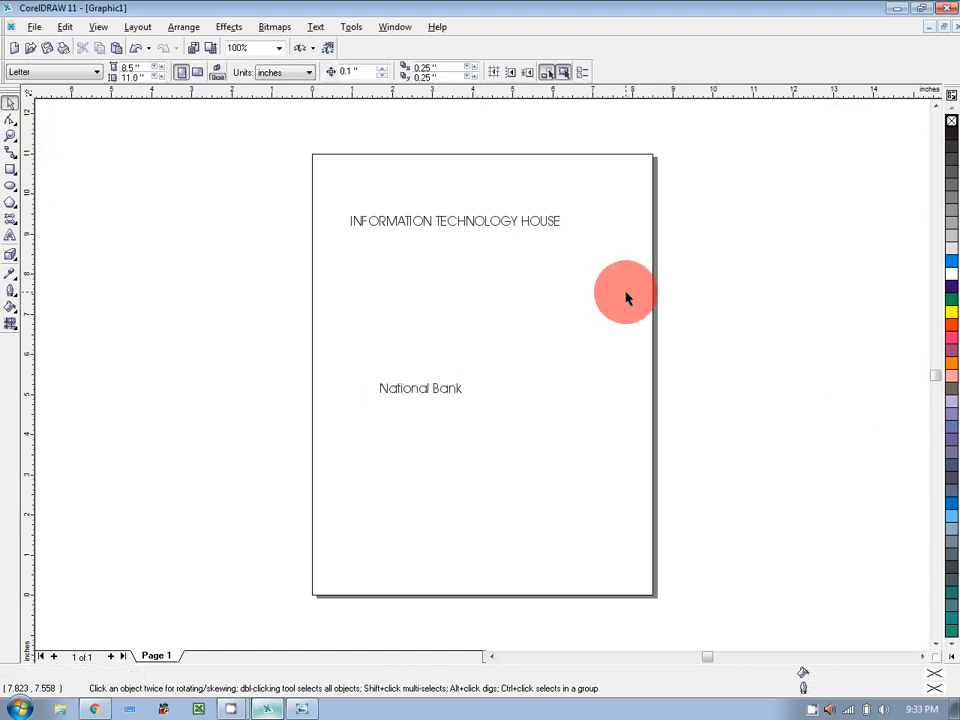
pyautogui.click(478, 226)
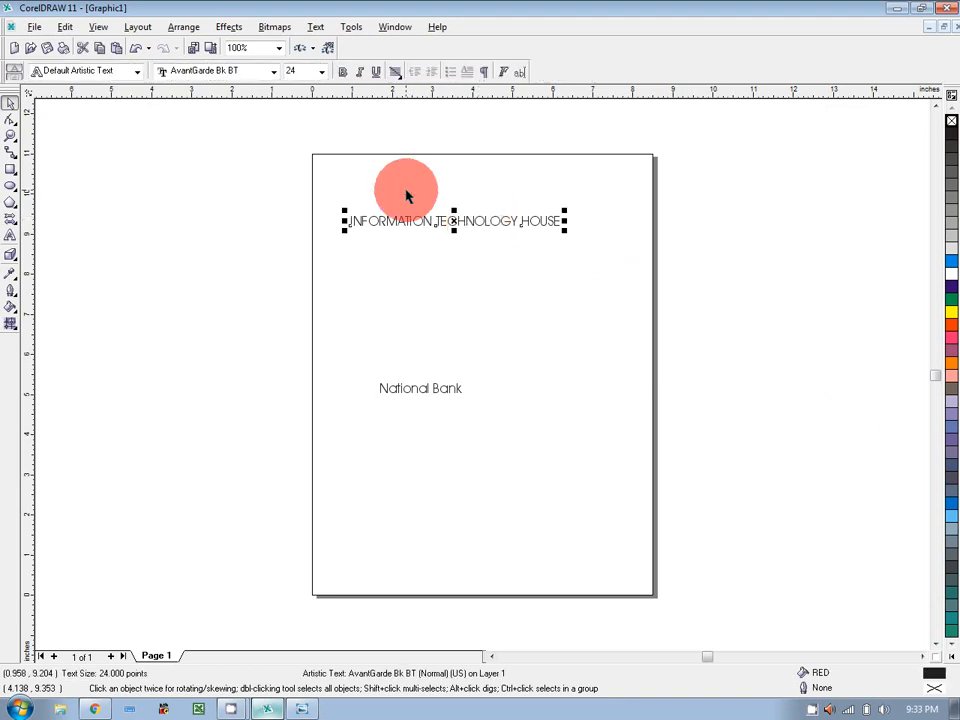
pyautogui.click(274, 72)
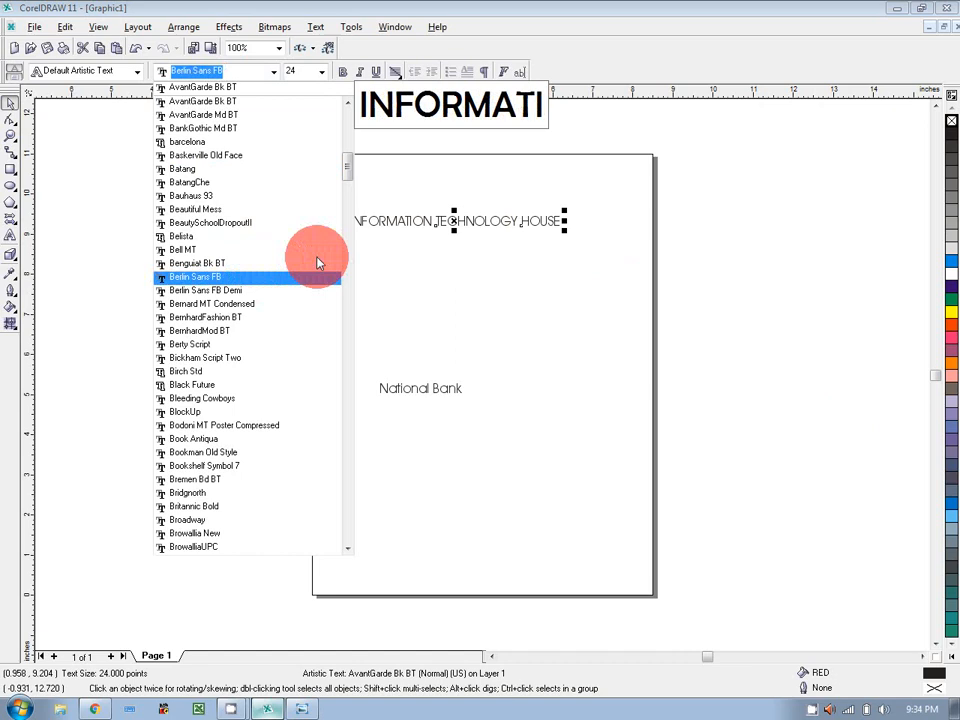
pyautogui.moveTo(347, 174); pyautogui.dragTo(352, 232)
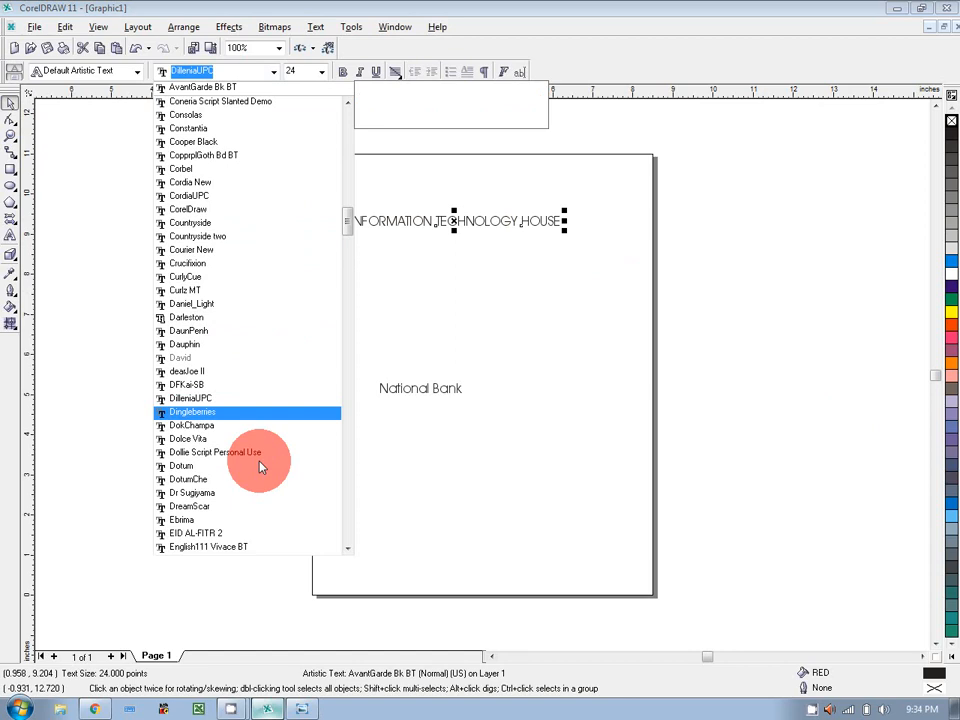
pyautogui.click(15, 238)
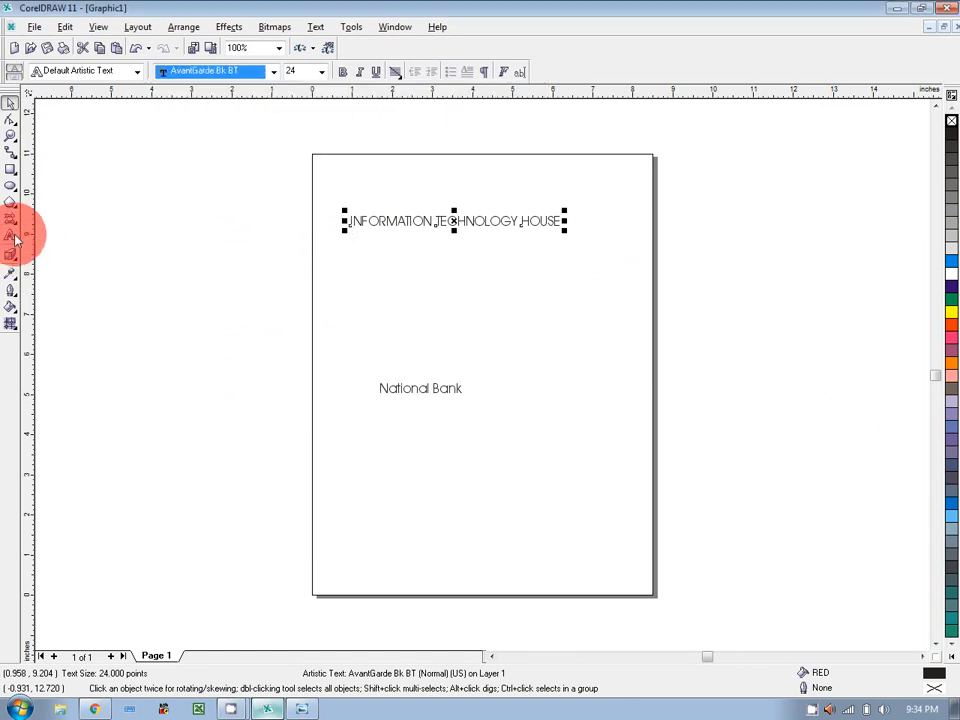
pyautogui.click(12, 237)
pyautogui.click(105, 289)
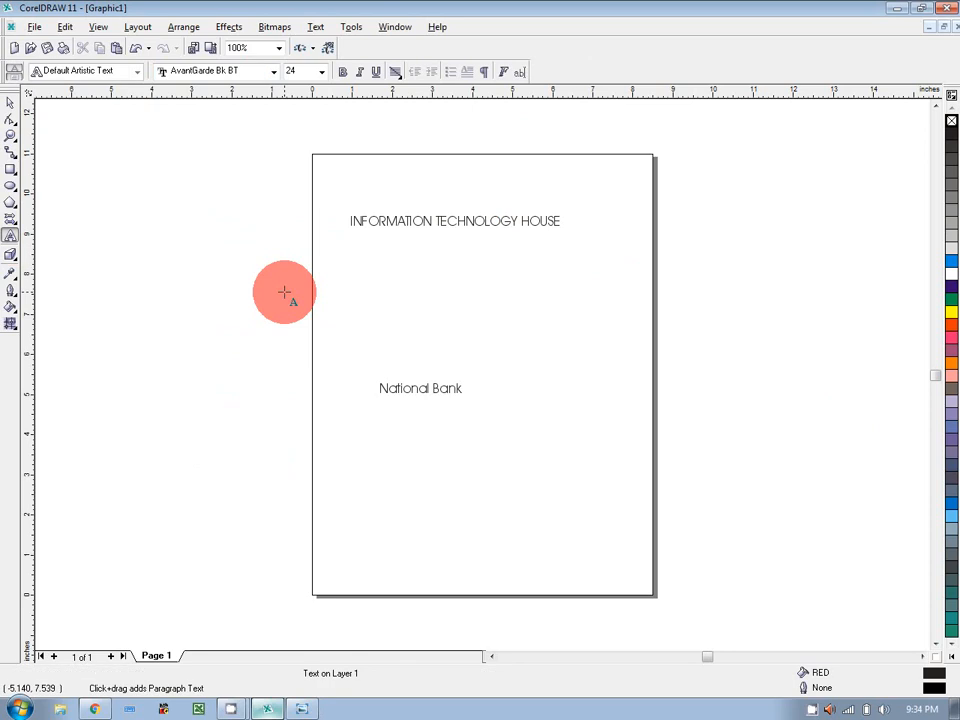
pyautogui.write('www.')
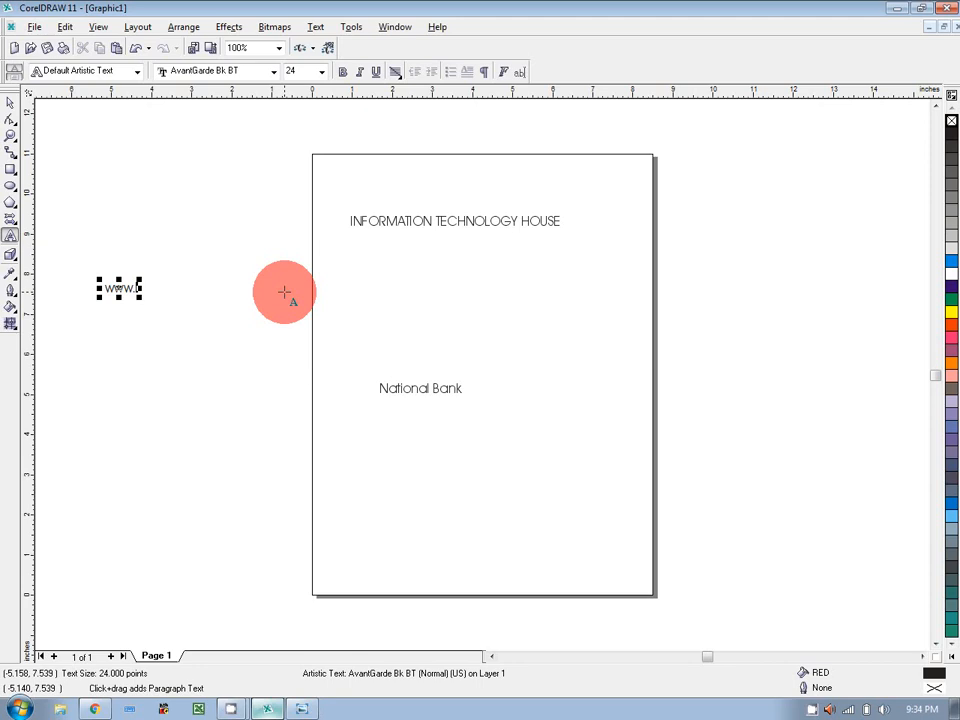
pyautogui.write('dafont.cvo')
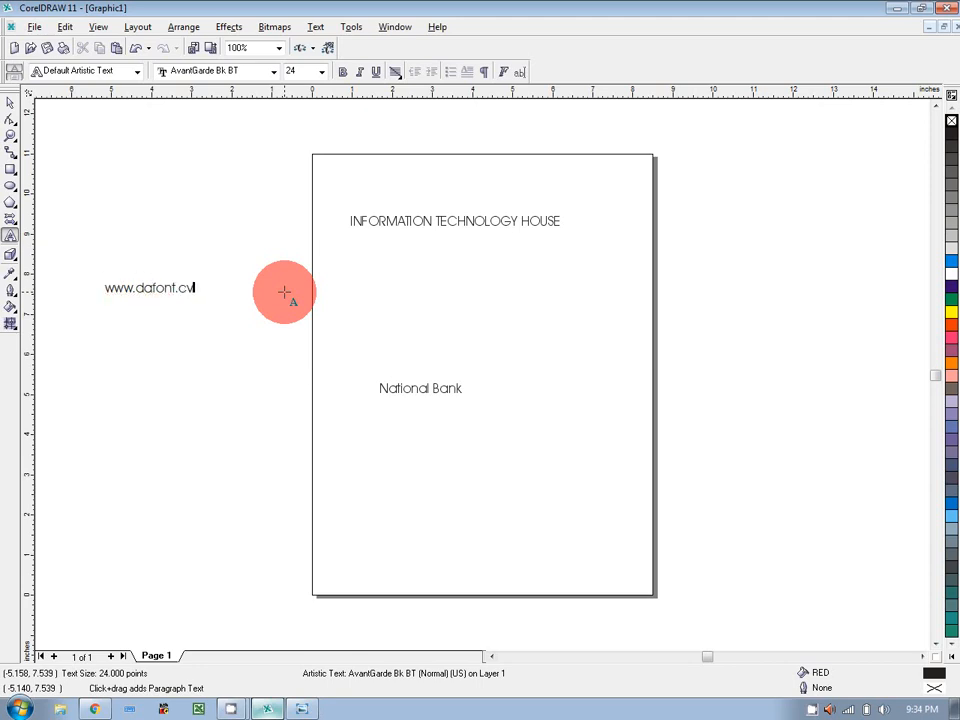
pyautogui.press('BackSpace')
pyautogui.press('BackSpace')
pyautogui.write('om')
pyautogui.press('Return')
pyautogui.write('www.')
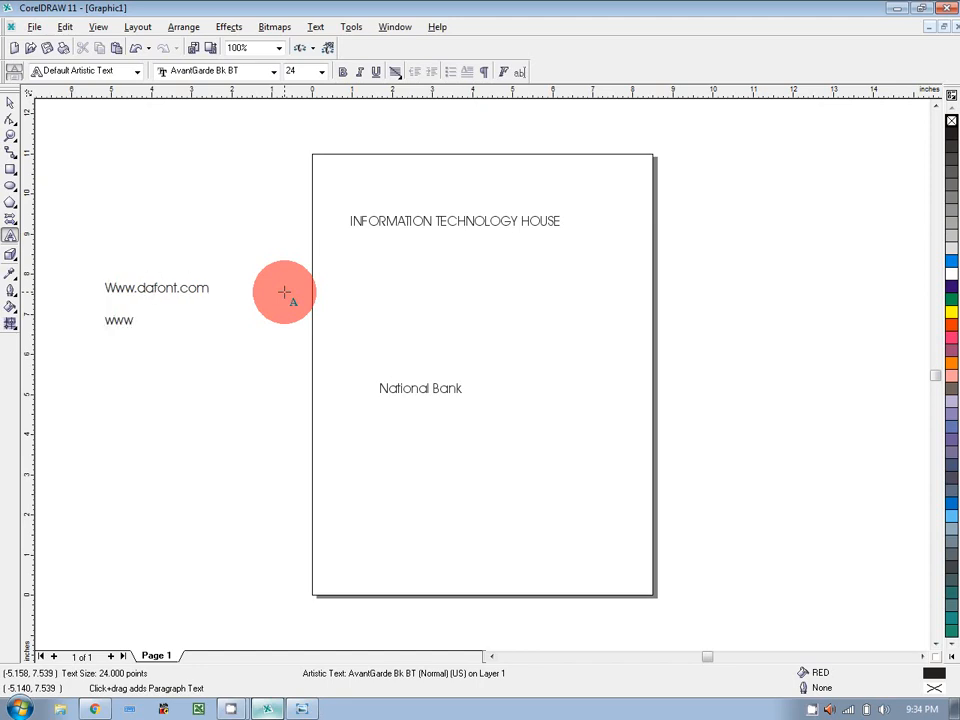
pyautogui.write('1001fonts')
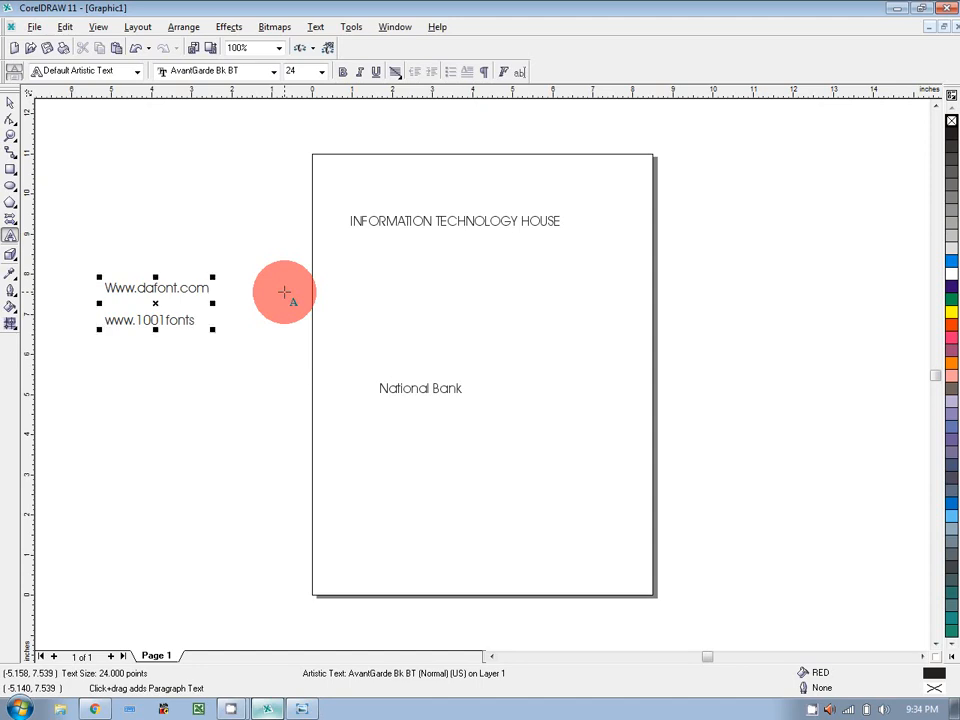
pyautogui.write('.com')
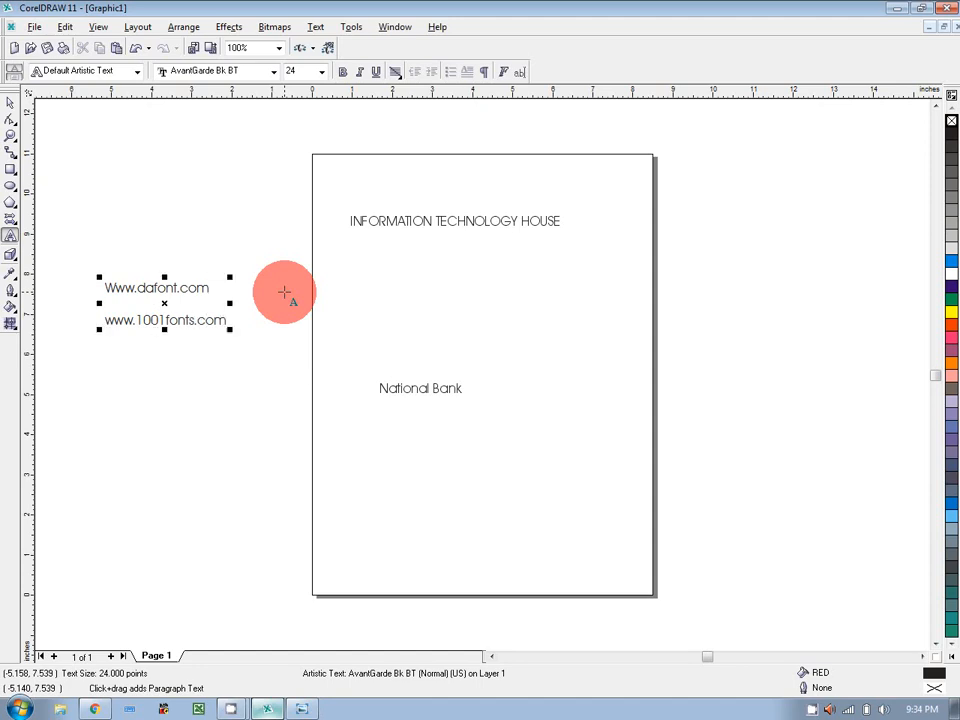
pyautogui.click(6, 106)
pyautogui.click(163, 183)
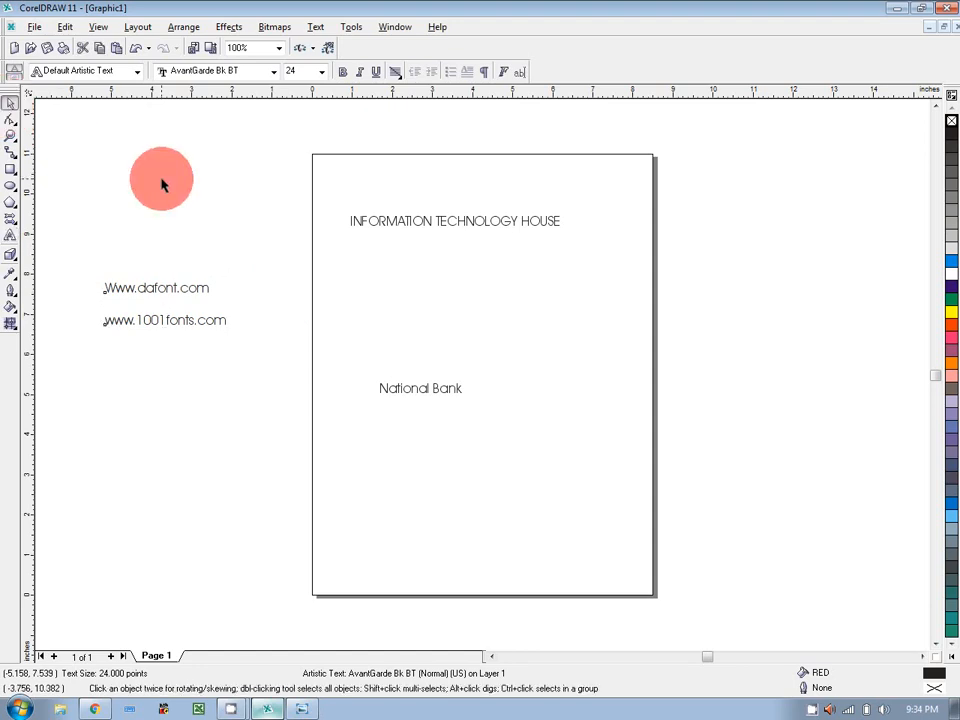
# Delete the website note and select the INFORMATION TECHNOLOGY HOUSE title.
pyautogui.click(165, 289)
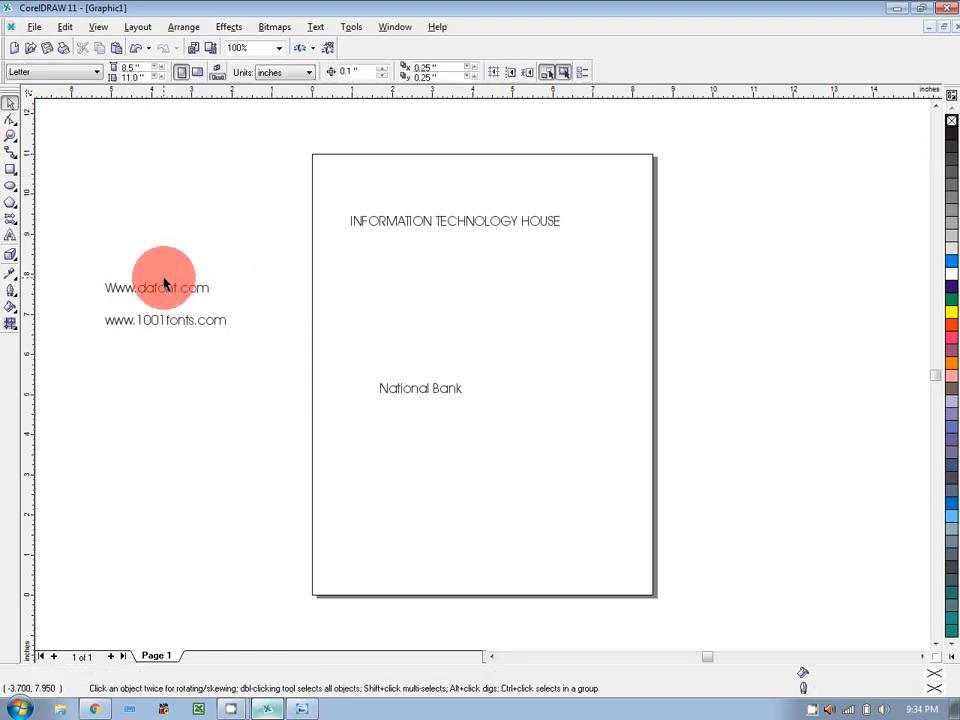
pyautogui.press('Delete')
pyautogui.click(373, 224)
# Scroll through the font list, previewing different fonts on the title.
pyautogui.click(275, 72)
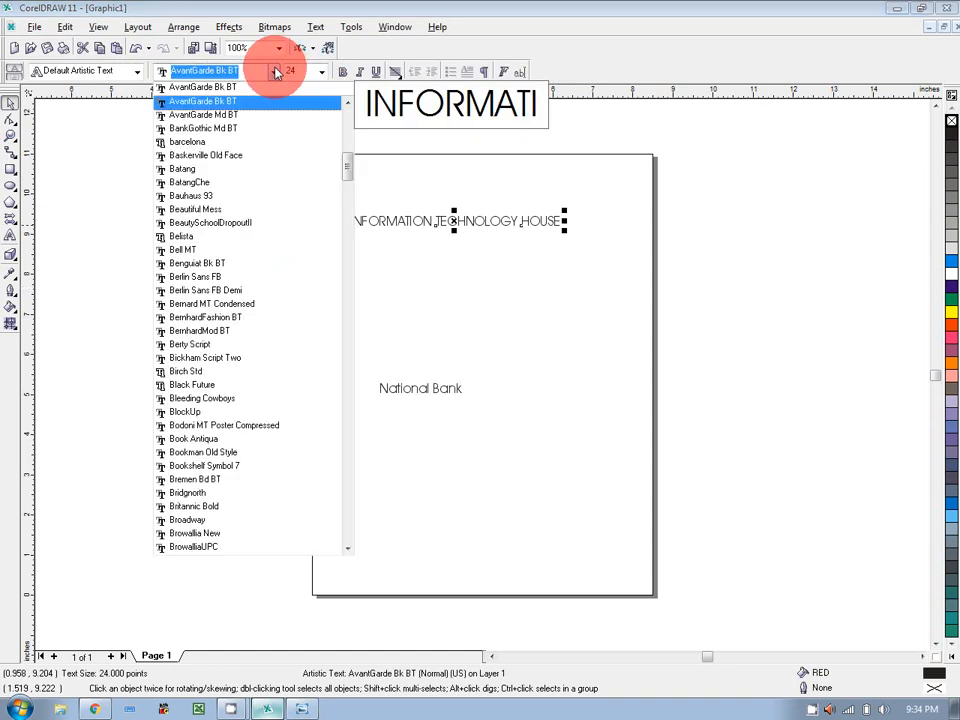
pyautogui.scroll(-1, 176, 266)
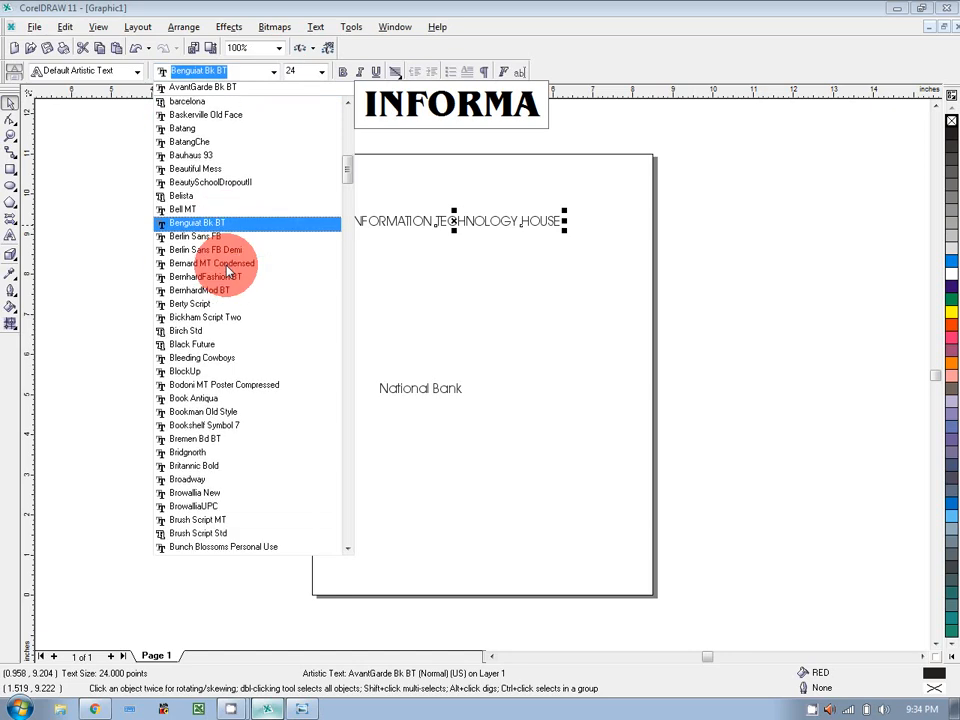
pyautogui.scroll(-2, 228, 268)
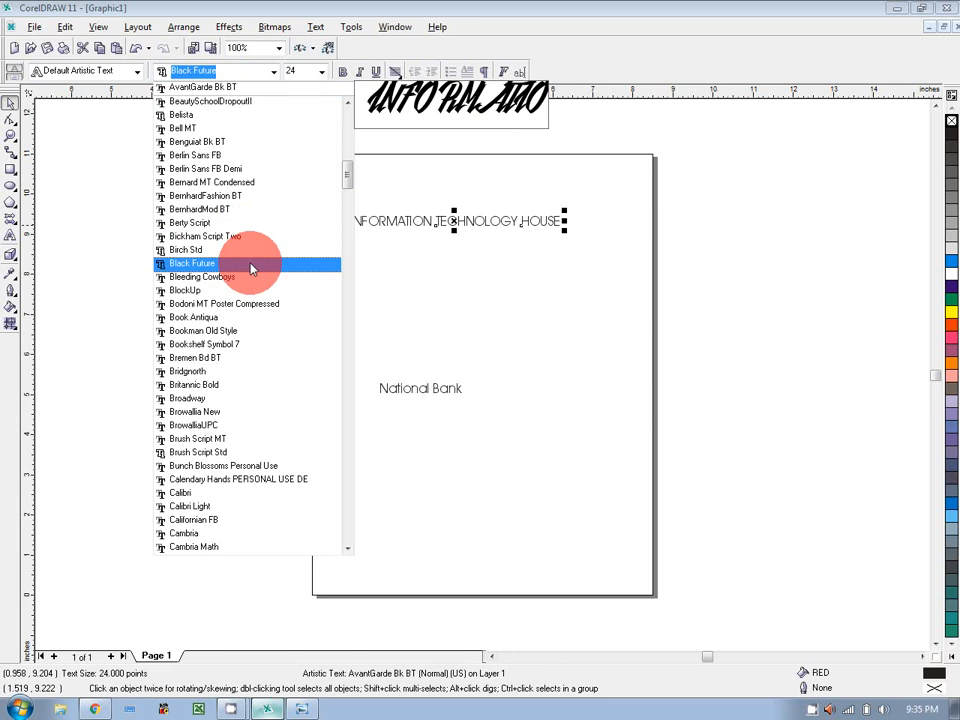
pyautogui.scroll(4, 250, 169)
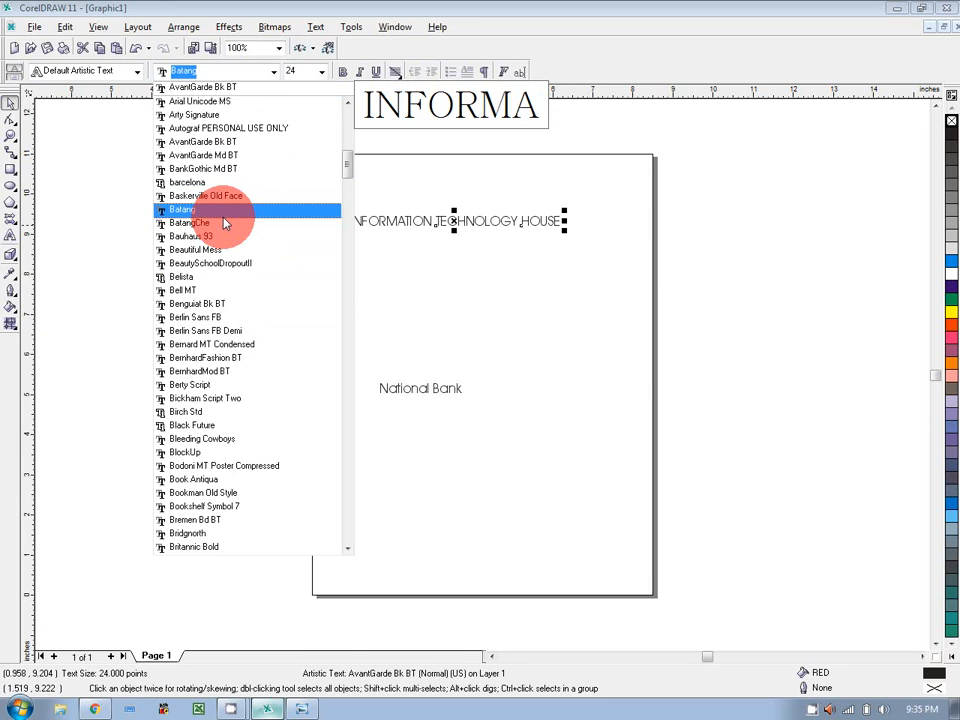
pyautogui.scroll(-15, 225, 220)
pyautogui.scroll(-3, 246, 443)
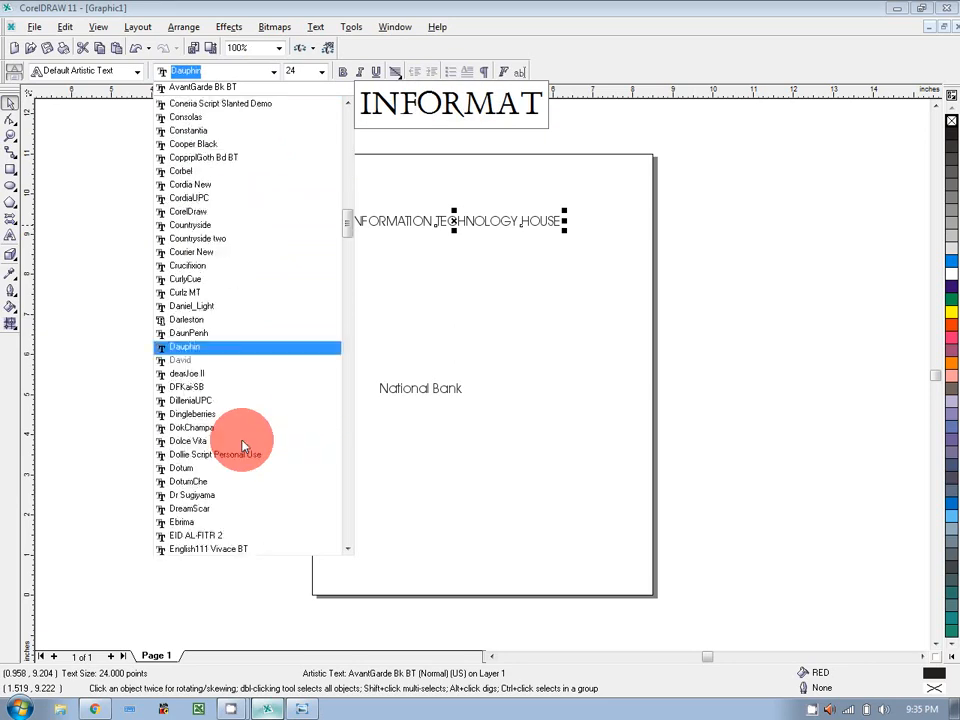
pyautogui.scroll(-1, 243, 445)
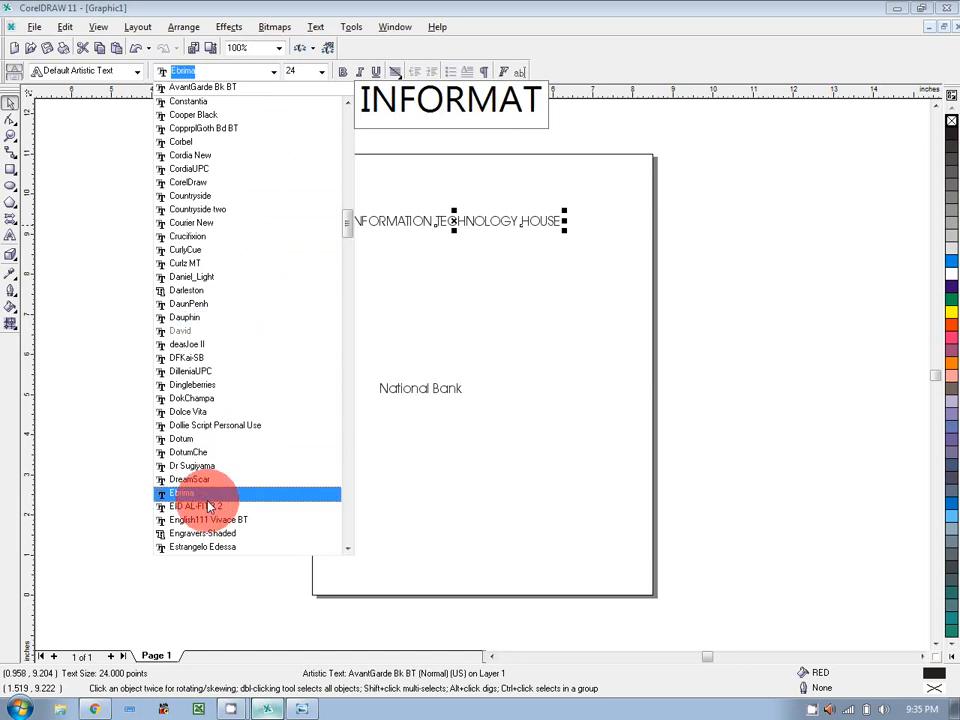
pyautogui.scroll(-3, 225, 386)
pyautogui.scroll(-4, 258, 228)
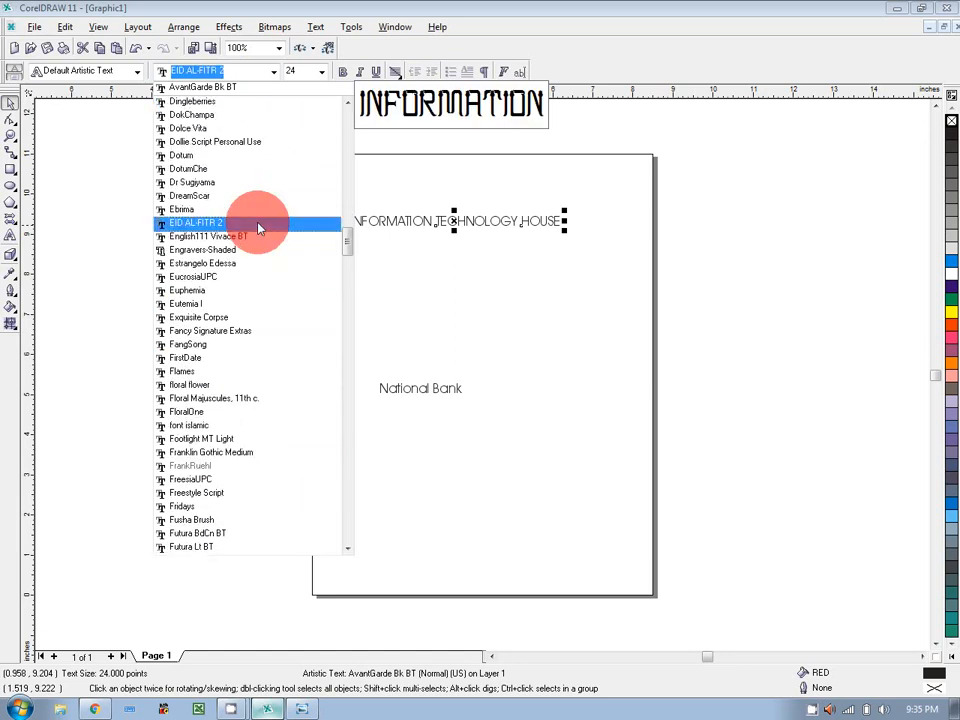
pyautogui.scroll(-20, 229, 520)
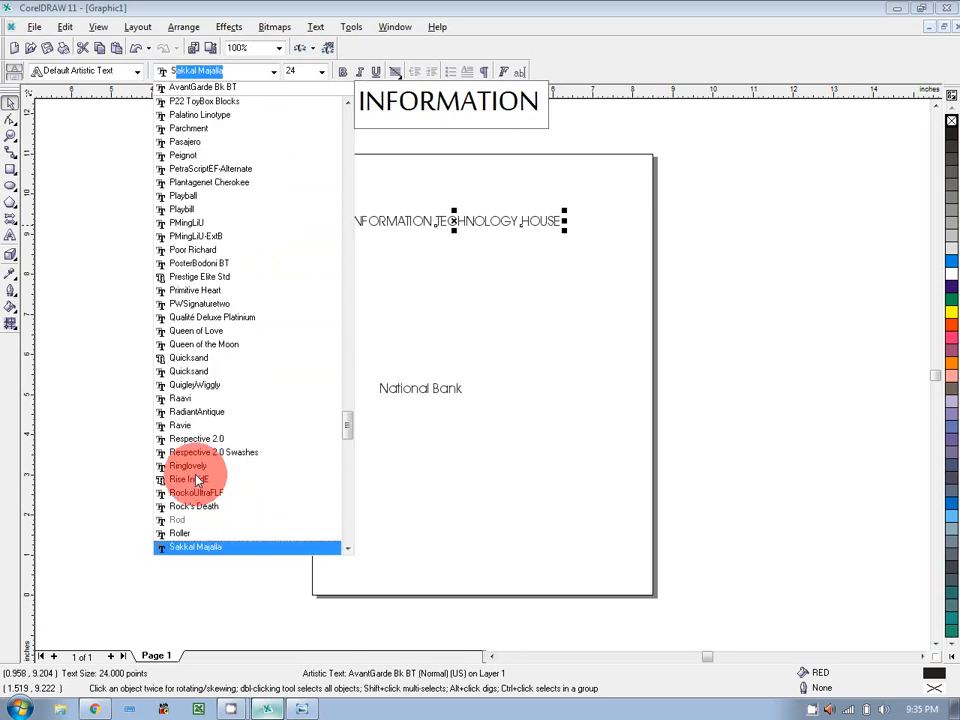
pyautogui.scroll(-7, 197, 481)
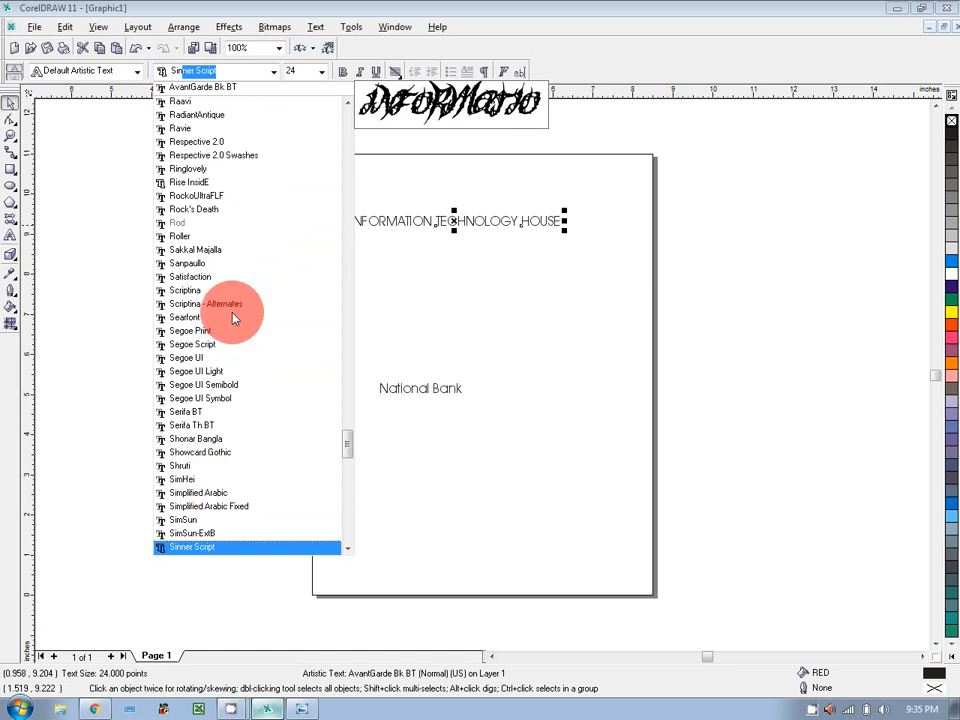
pyautogui.scroll(-10, 332, 307)
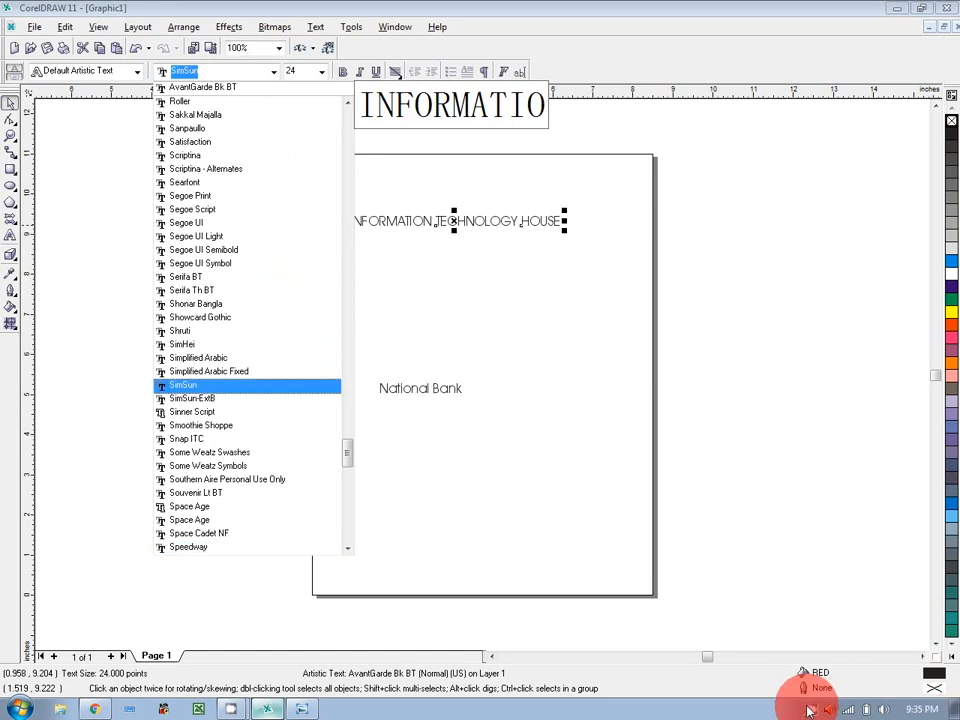
pyautogui.click(810, 710)
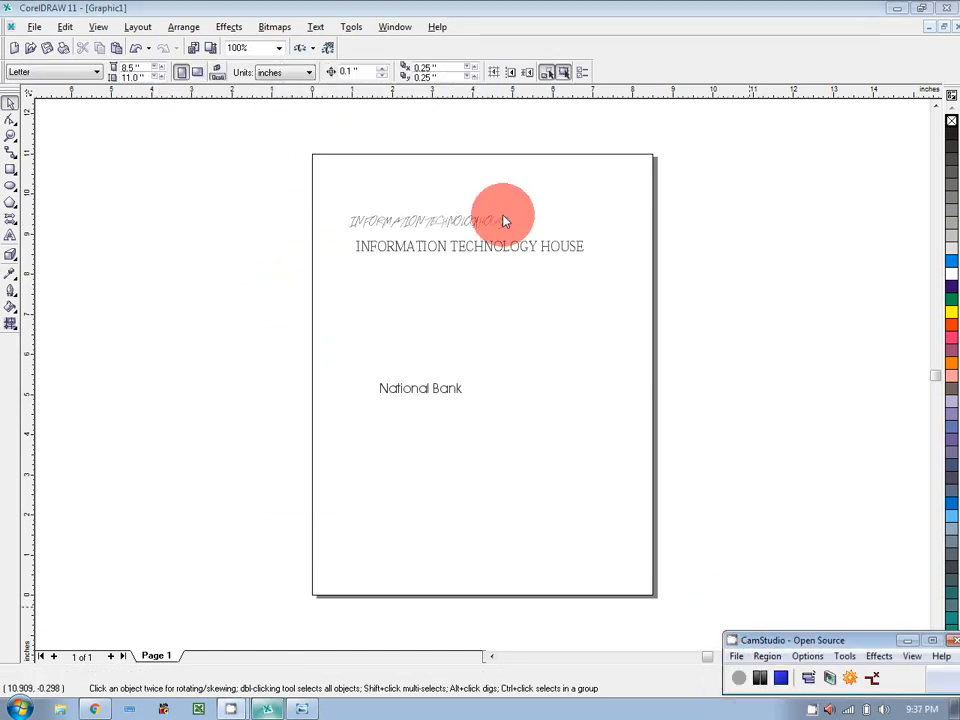
# Zoom in on the two title lines, zoom back to the full page, and select the plain title copy.
pyautogui.click(11, 138)
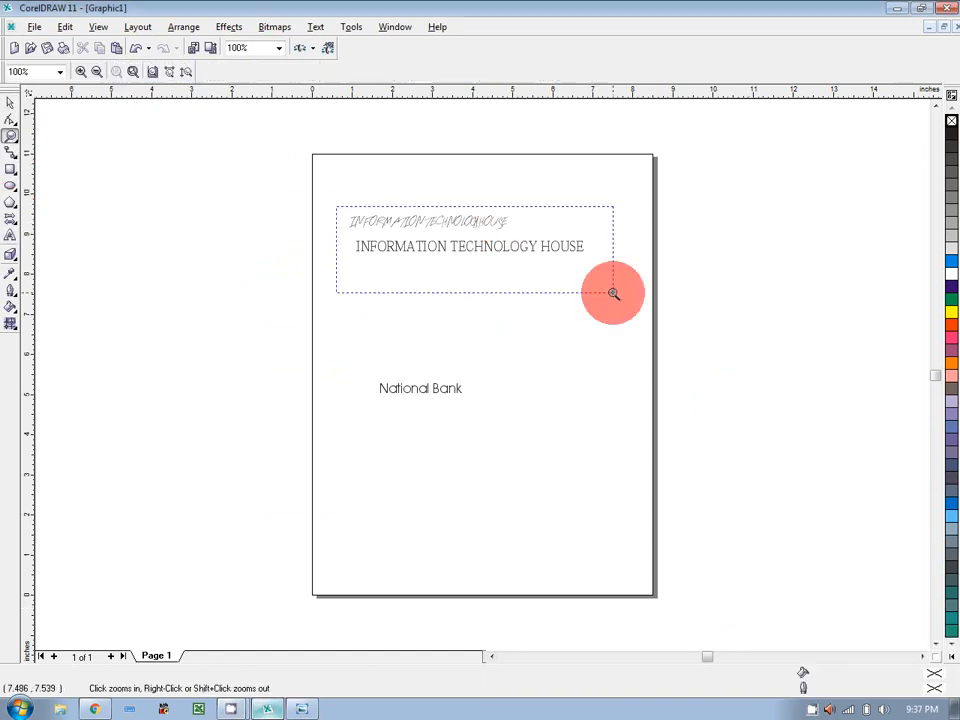
pyautogui.moveTo(614, 293); pyautogui.dragTo(336, 205)
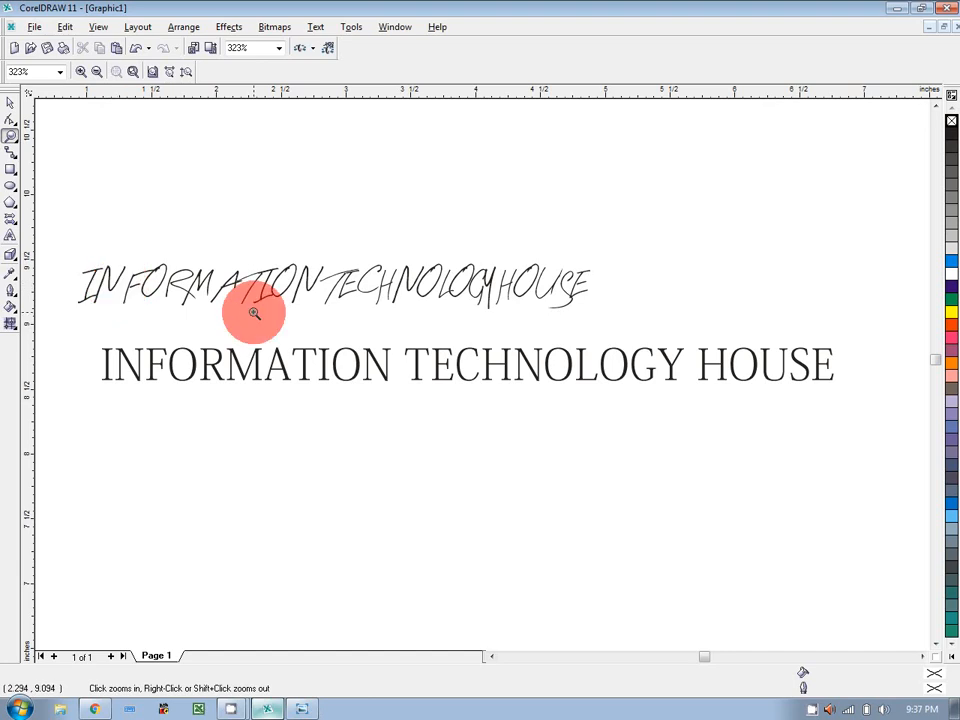
pyautogui.click(151, 72)
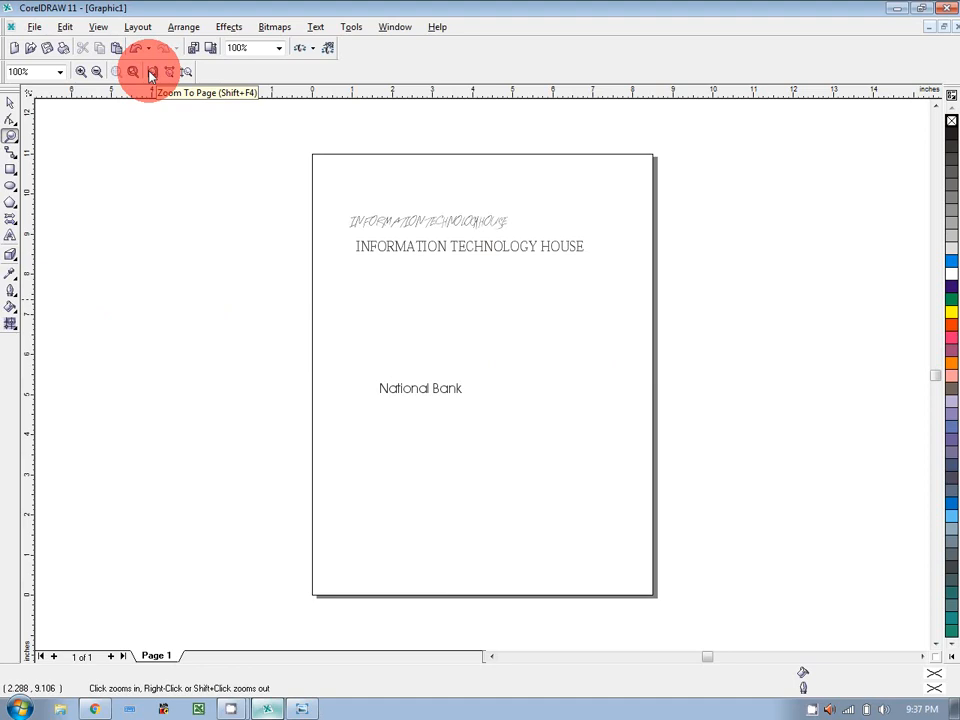
pyautogui.click(10, 101)
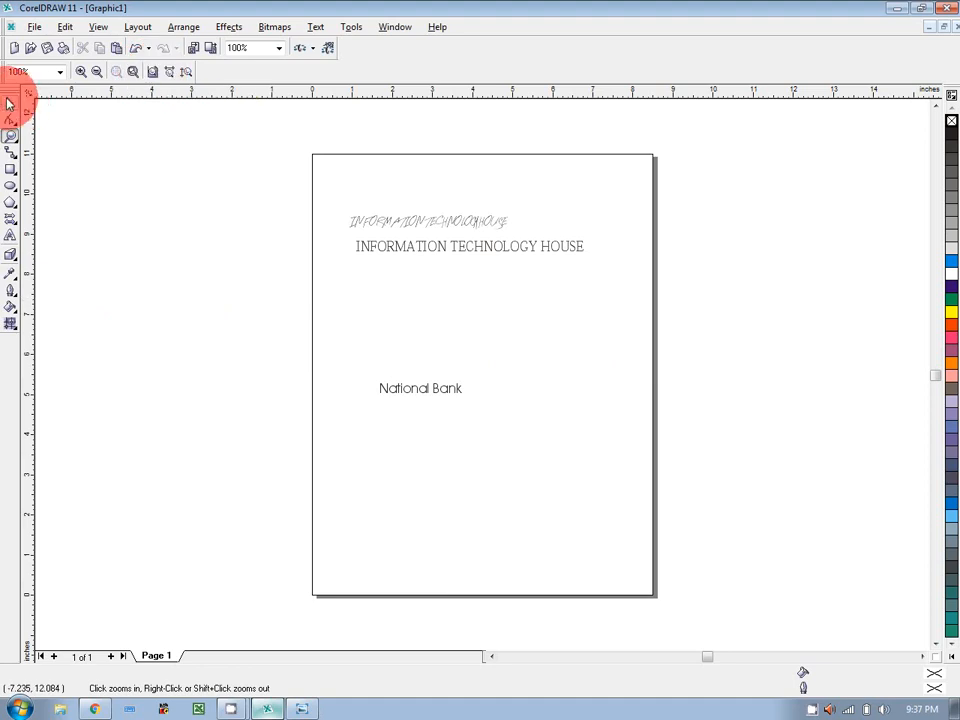
pyautogui.click(414, 244)
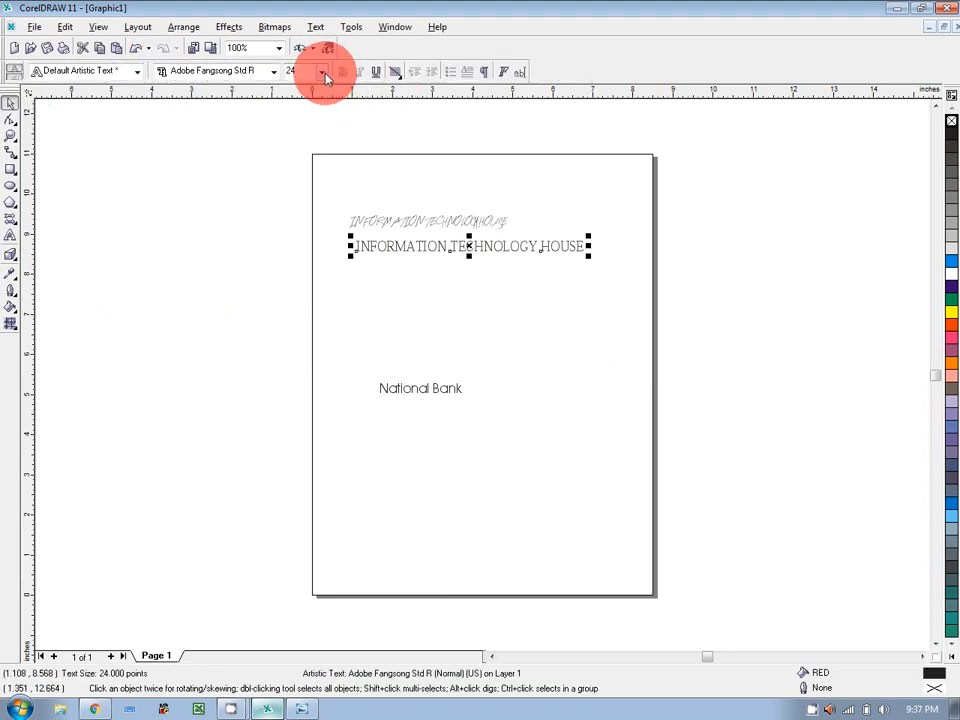
# Set the plain title to 48 pt, scale it down to 39.72 pt, and move it onto the page middle.
pyautogui.click(322, 72)
pyautogui.click(307, 250)
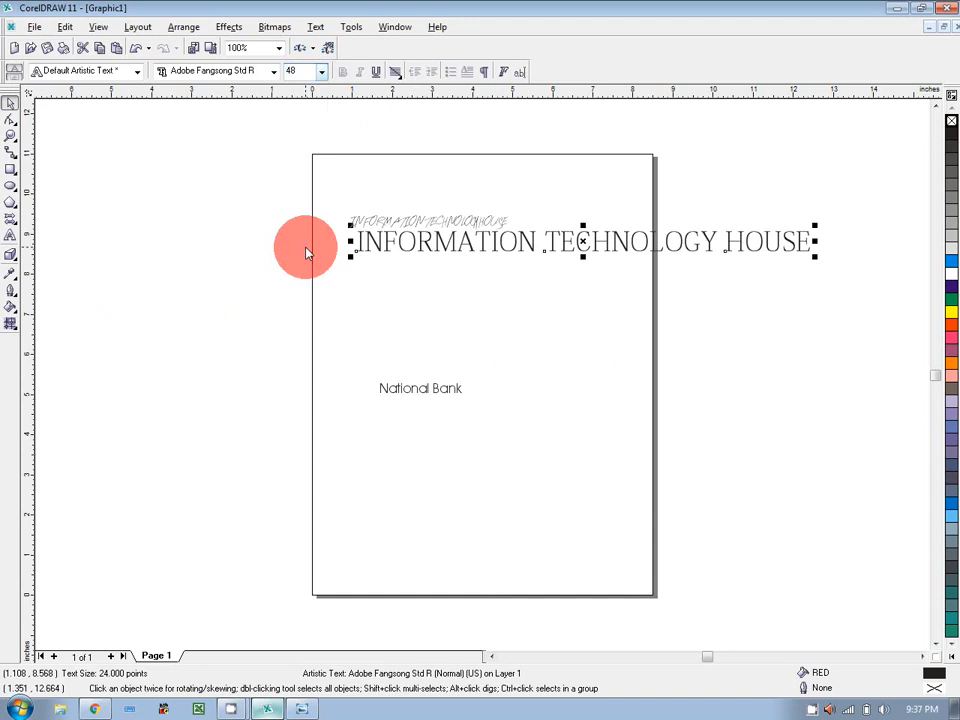
pyautogui.moveTo(579, 240); pyautogui.dragTo(387, 314)
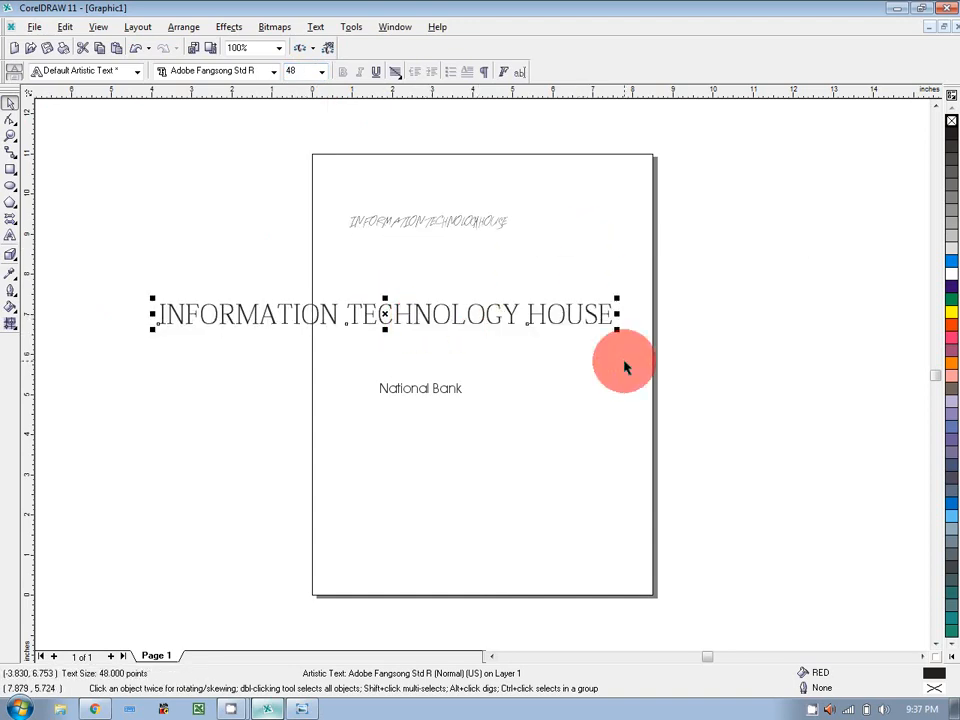
pyautogui.moveTo(616, 330); pyautogui.dragTo(664, 336)
pyautogui.moveTo(677, 337); pyautogui.dragTo(677, 336)
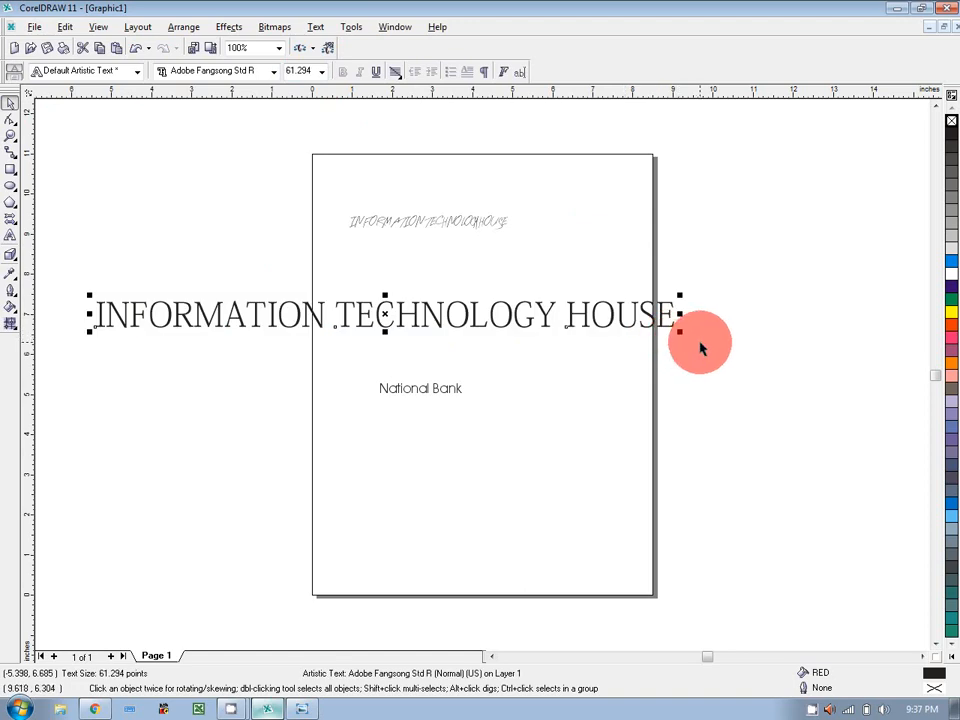
pyautogui.moveTo(679, 332); pyautogui.dragTo(476, 317)
pyautogui.press('Escape')
pyautogui.moveTo(279, 318); pyautogui.dragTo(442, 312)
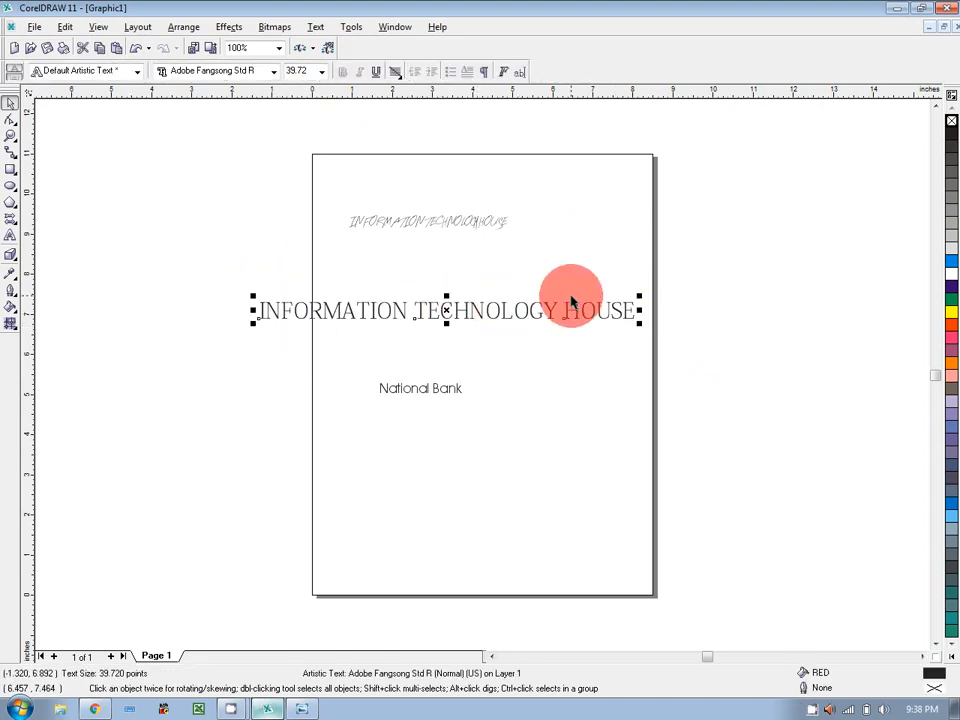
pyautogui.click(10, 172)
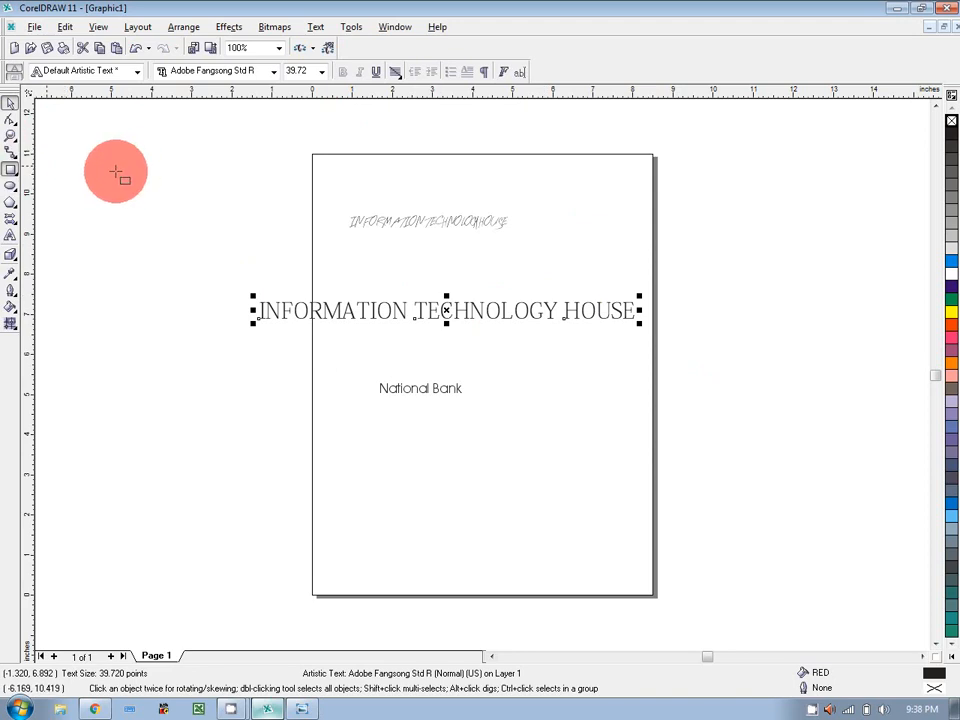
# Draw a test rectangle beside the page, resize it, then delete it.
pyautogui.moveTo(115, 171); pyautogui.dragTo(214, 229)
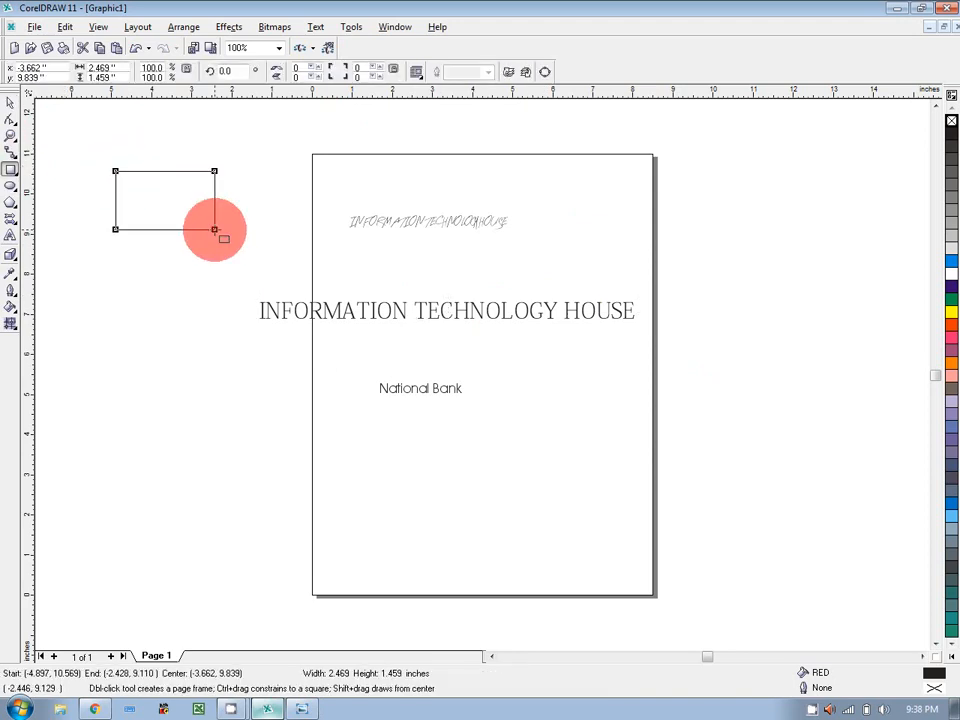
pyautogui.click(10, 104)
pyautogui.moveTo(219, 166)
pyautogui.mouseDown()
pyautogui.moveTo(197, 179)
pyautogui.moveTo(235, 157)
pyautogui.mouseUp()
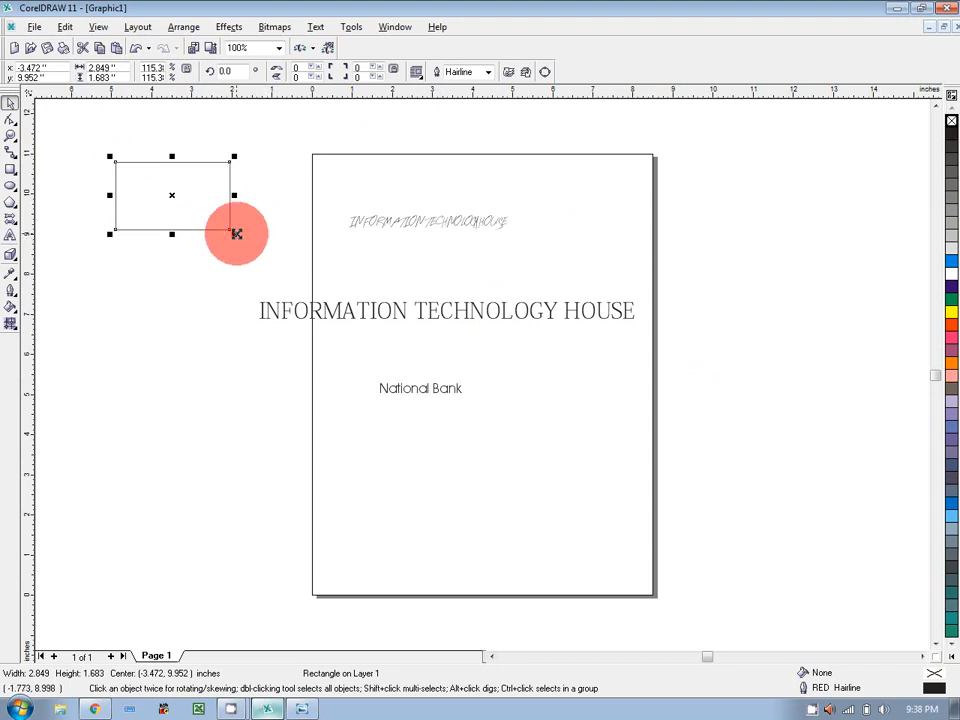
pyautogui.moveTo(234, 234); pyautogui.dragTo(216, 221)
pyautogui.click(195, 196)
pyautogui.press('Delete')
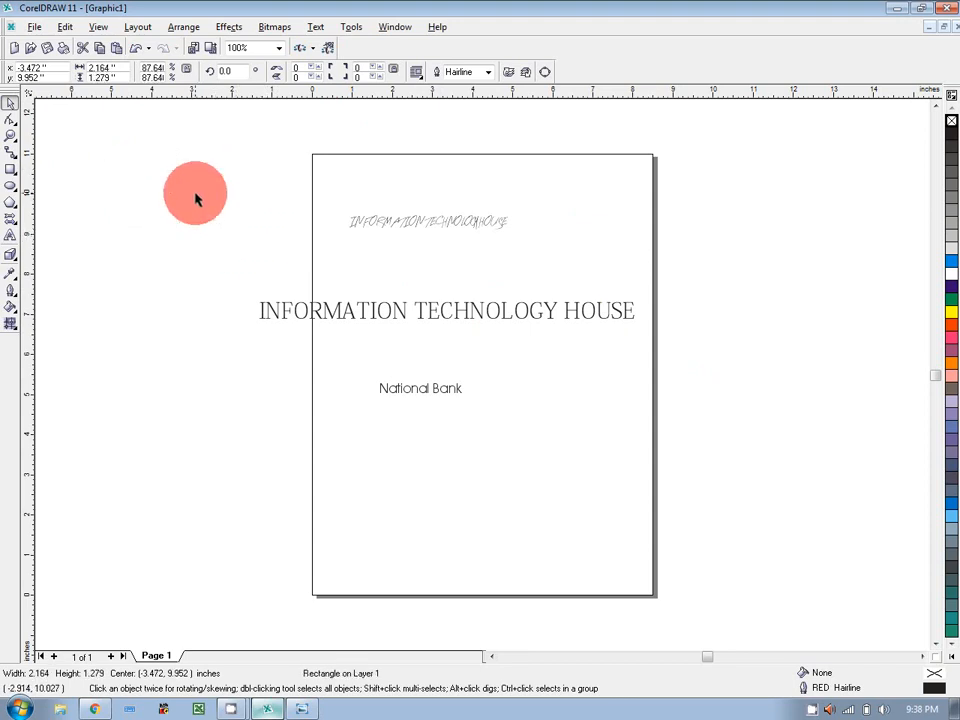
# Scale the title down slightly to about 36.87 pt and reselect it.
pyautogui.click(421, 318)
pyautogui.moveTo(639, 322); pyautogui.dragTo(632, 326)
pyautogui.click(688, 295)
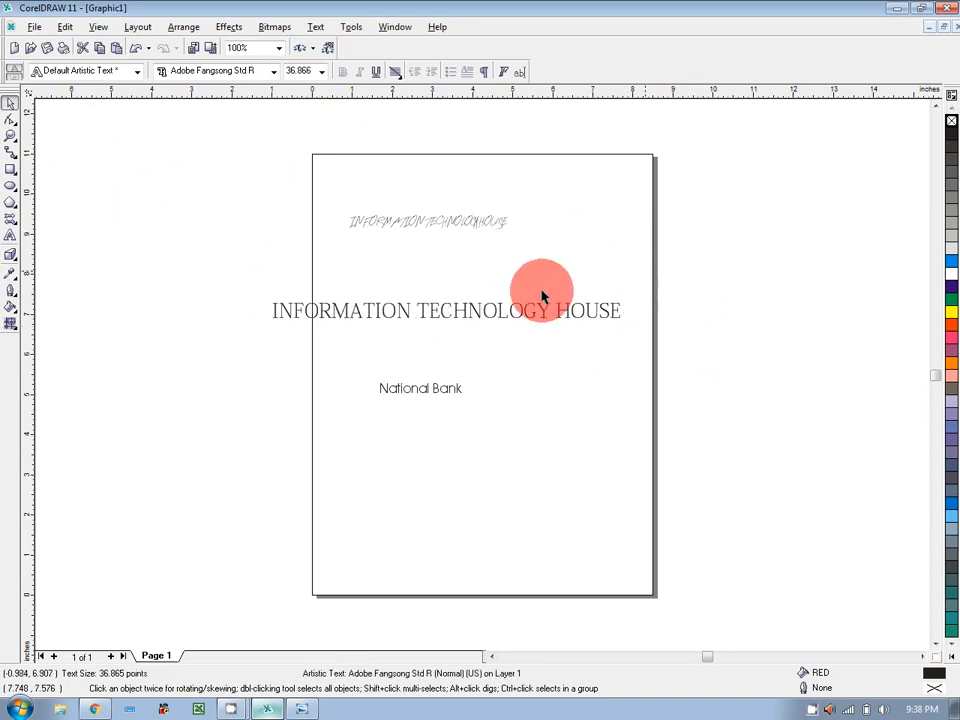
pyautogui.click(457, 318)
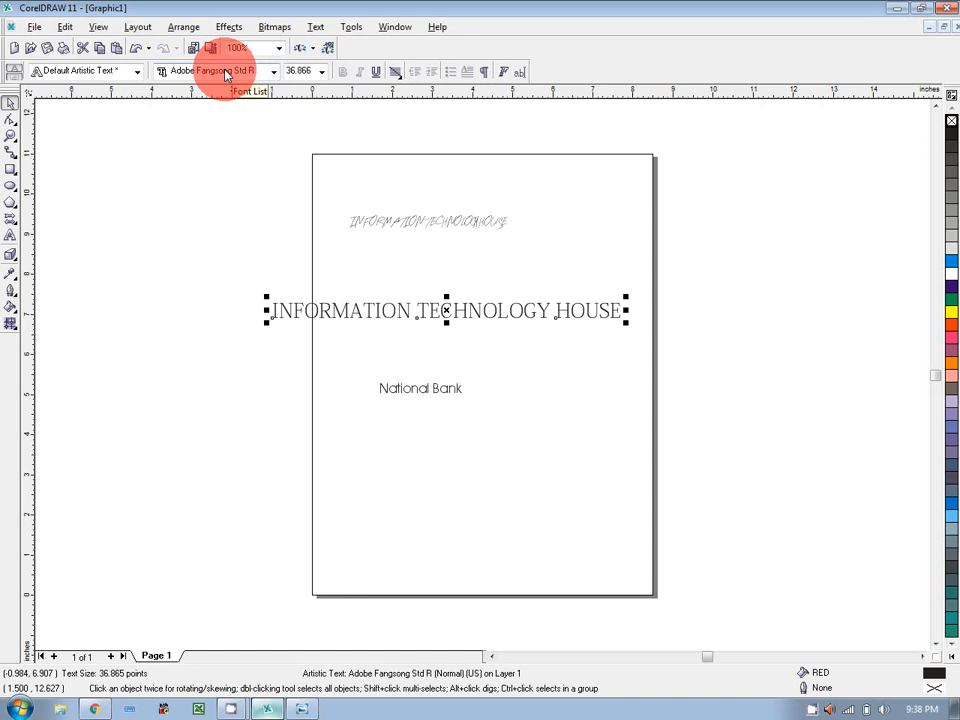
# Underline the title and type 'Mirpur Azad Kashmir' on a new line beneath it.
pyautogui.click(377, 74)
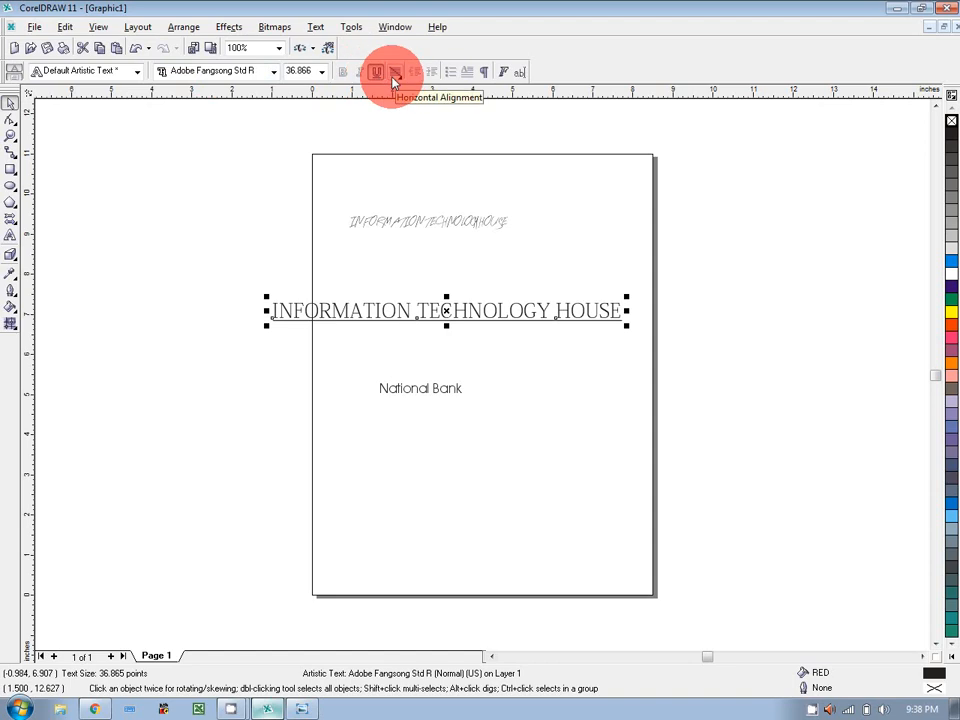
pyautogui.doubleClick(620, 308)
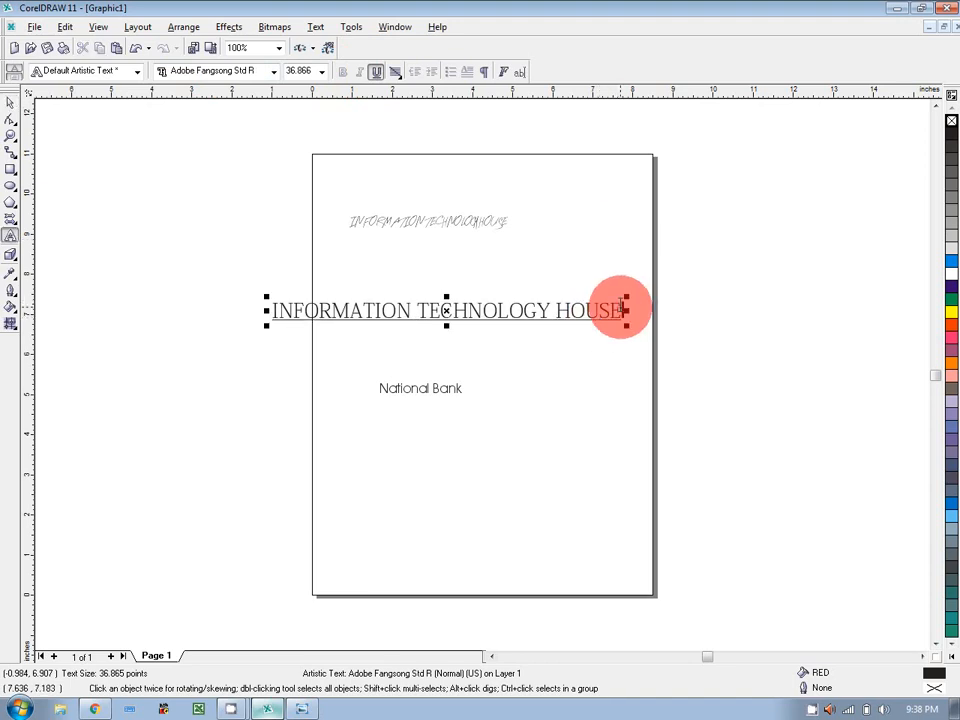
pyautogui.press('Return')
pyautogui.write('Mirpur')
pyautogui.press('Escape')
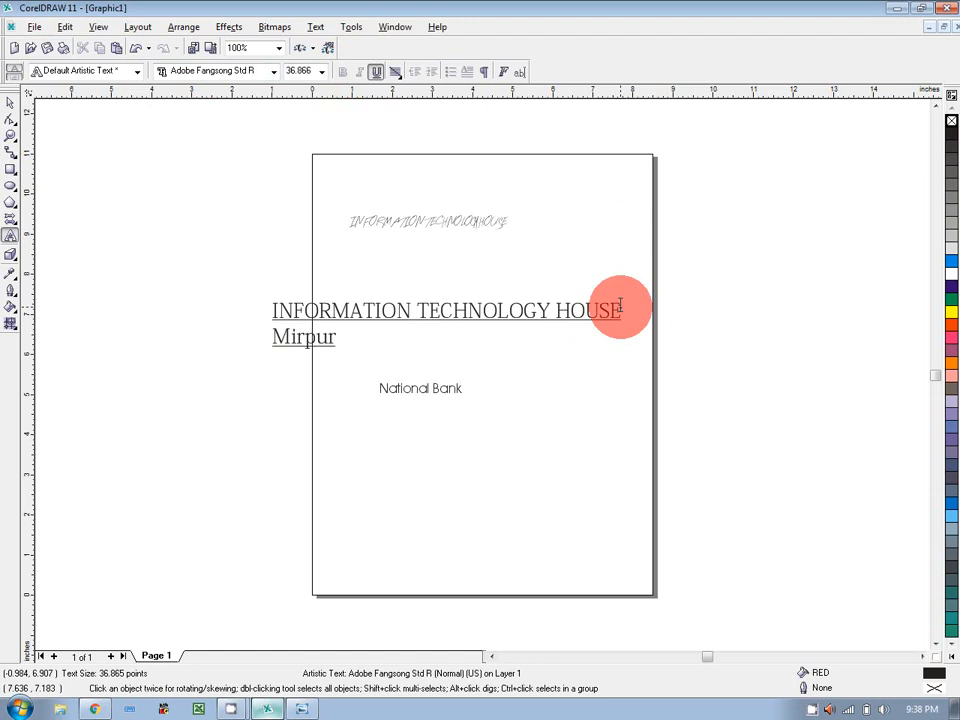
pyautogui.write('Azad Kashmir')
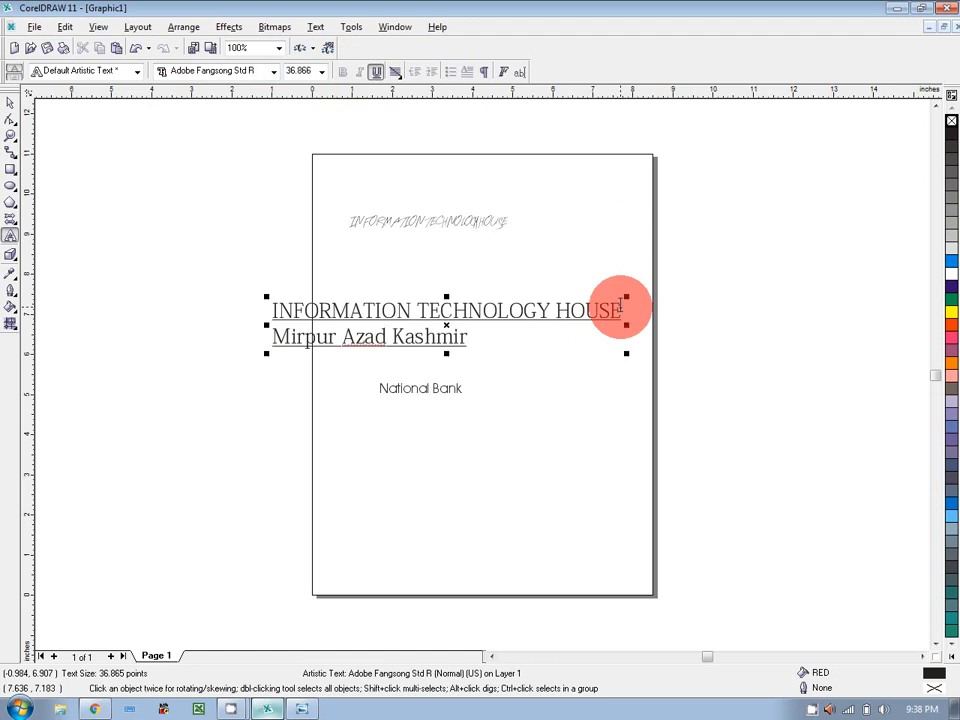
# Set the 'Mirpur Azad Kashmir' line to 18 pt.
pyautogui.moveTo(476, 340); pyautogui.dragTo(279, 335)
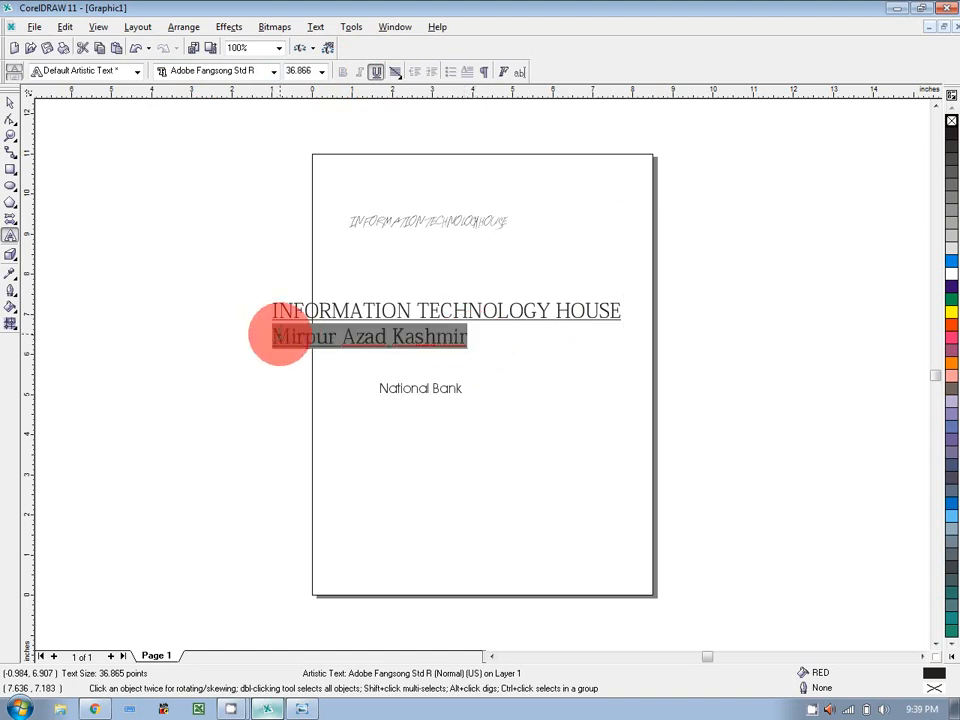
pyautogui.click(321, 71)
pyautogui.click(289, 210)
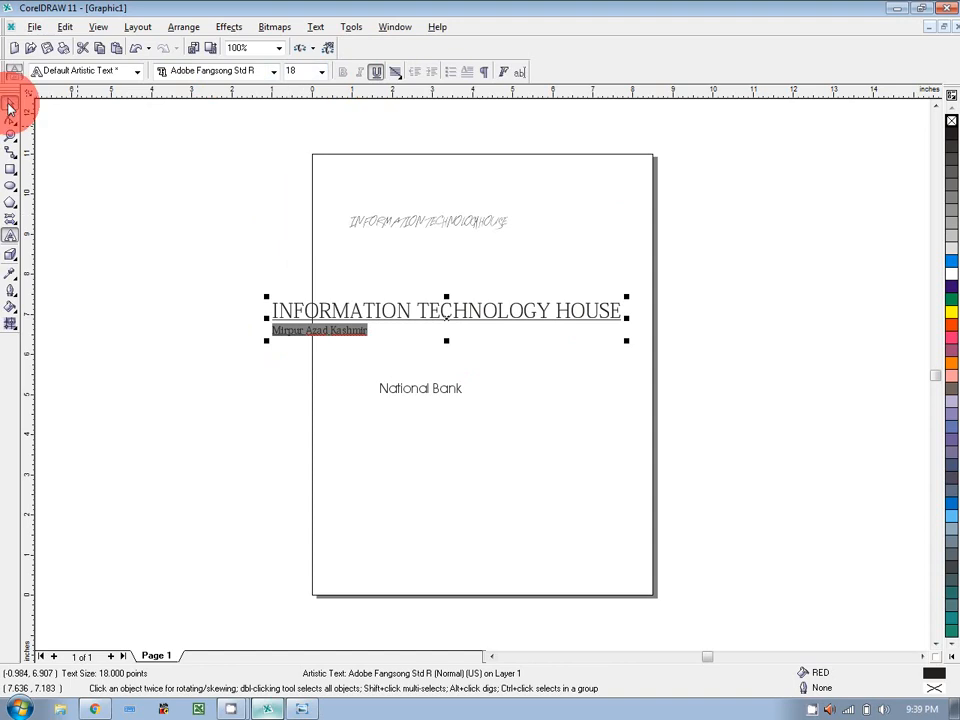
# Right-align the two title lines, drag the block onto the page, then switch to left alignment.
pyautogui.click(10, 108)
pyautogui.click(364, 315)
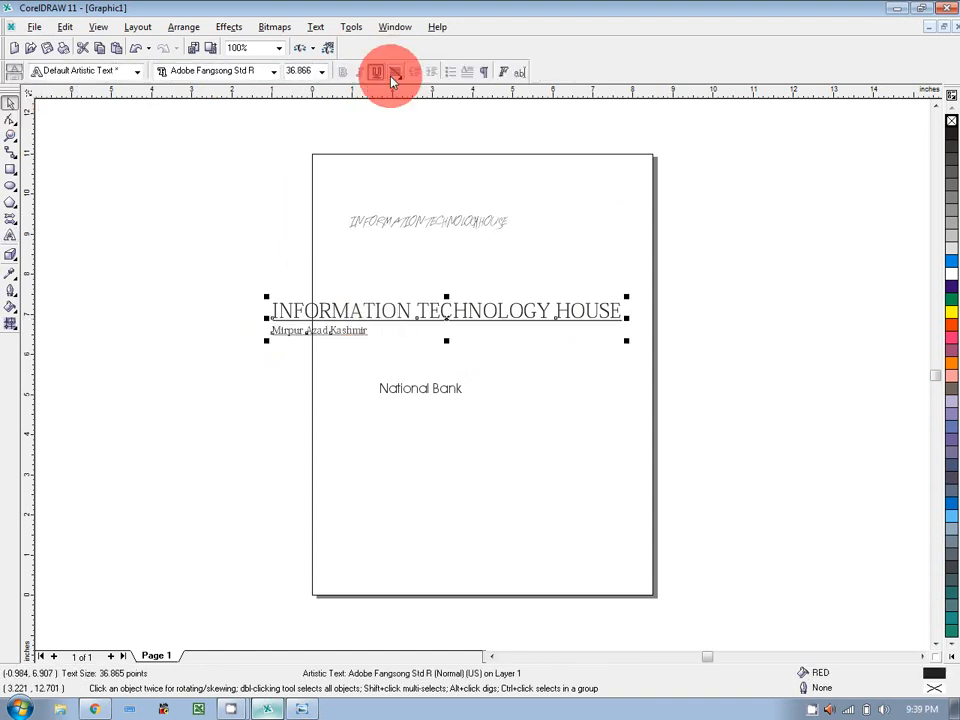
pyautogui.click(395, 73)
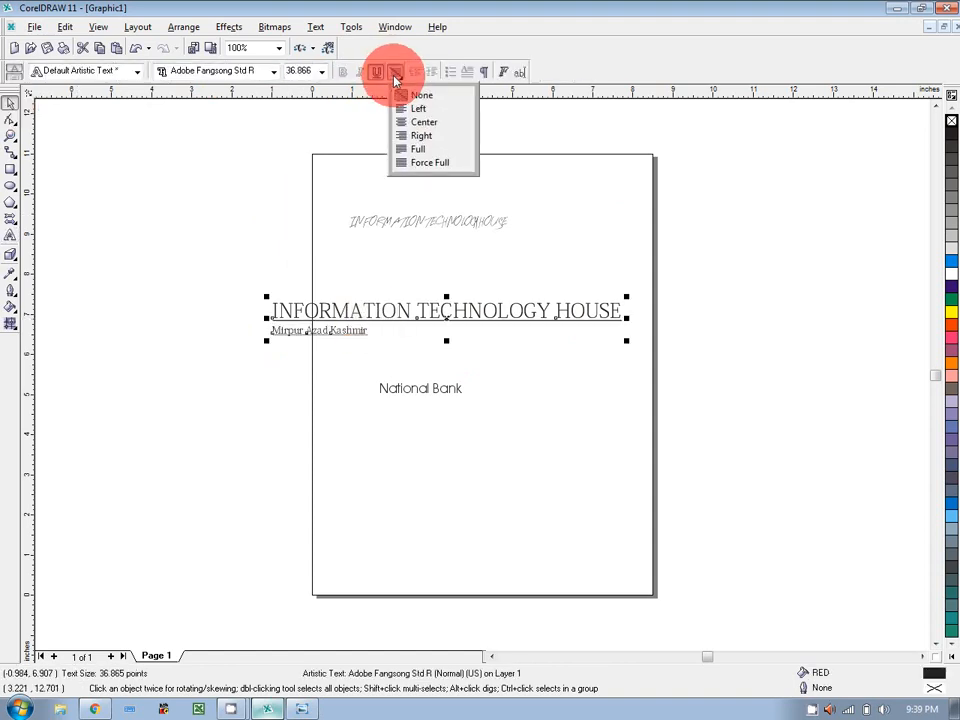
pyautogui.click(417, 136)
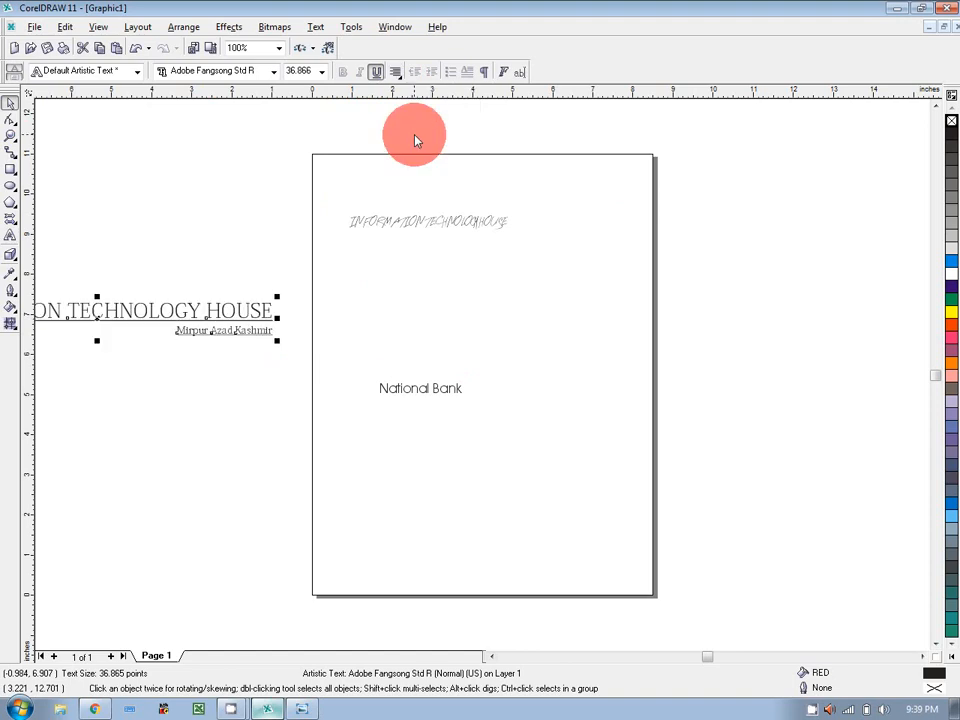
pyautogui.moveTo(98, 318); pyautogui.dragTo(484, 315)
pyautogui.click(396, 72)
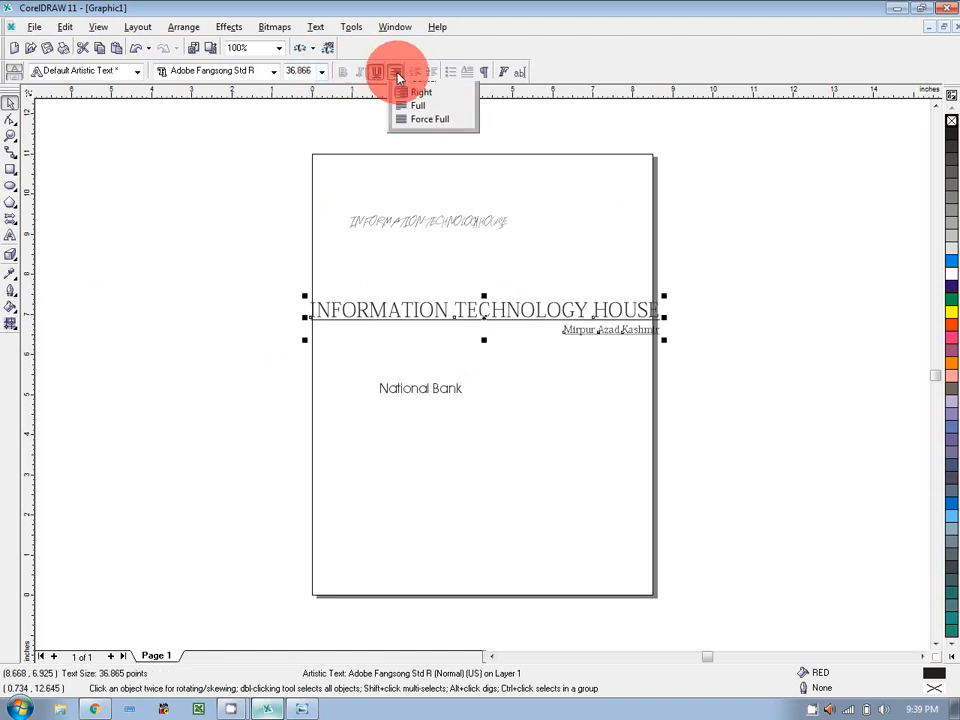
pyautogui.click(404, 107)
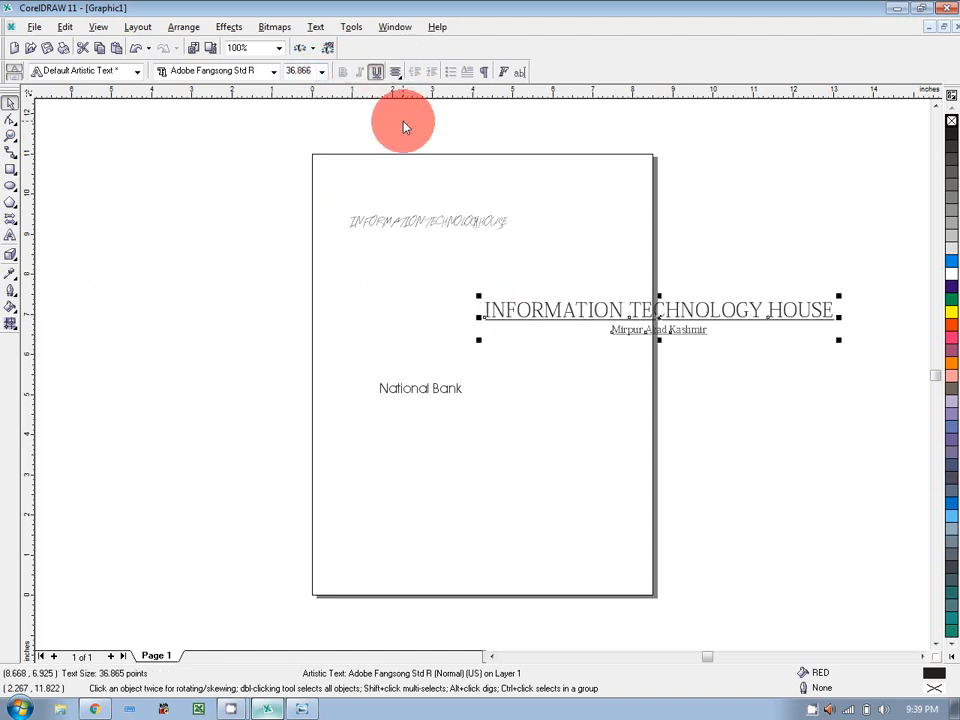
# Force-justify the title lines and move the block onto the page, then undo both changes.
pyautogui.click(396, 72)
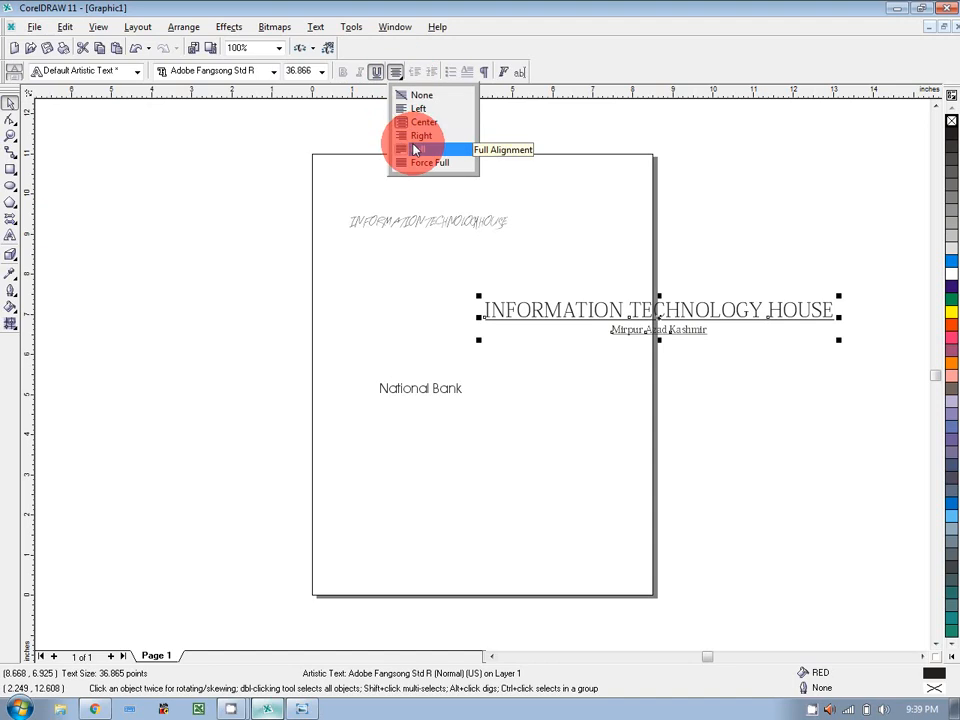
pyautogui.click(420, 162)
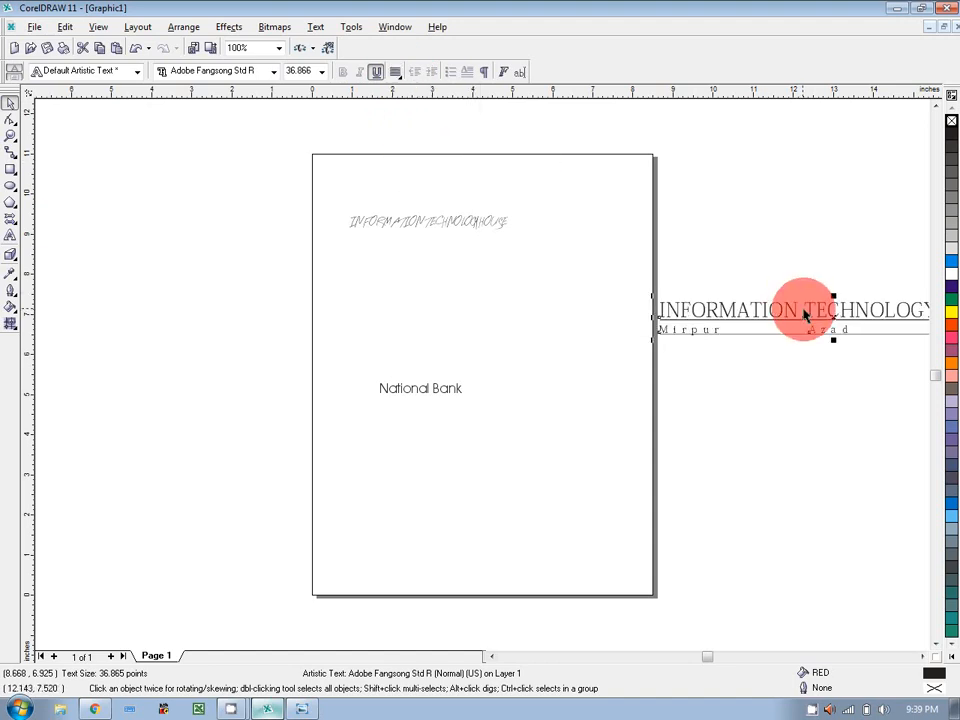
pyautogui.click(833, 314)
pyautogui.click(834, 318)
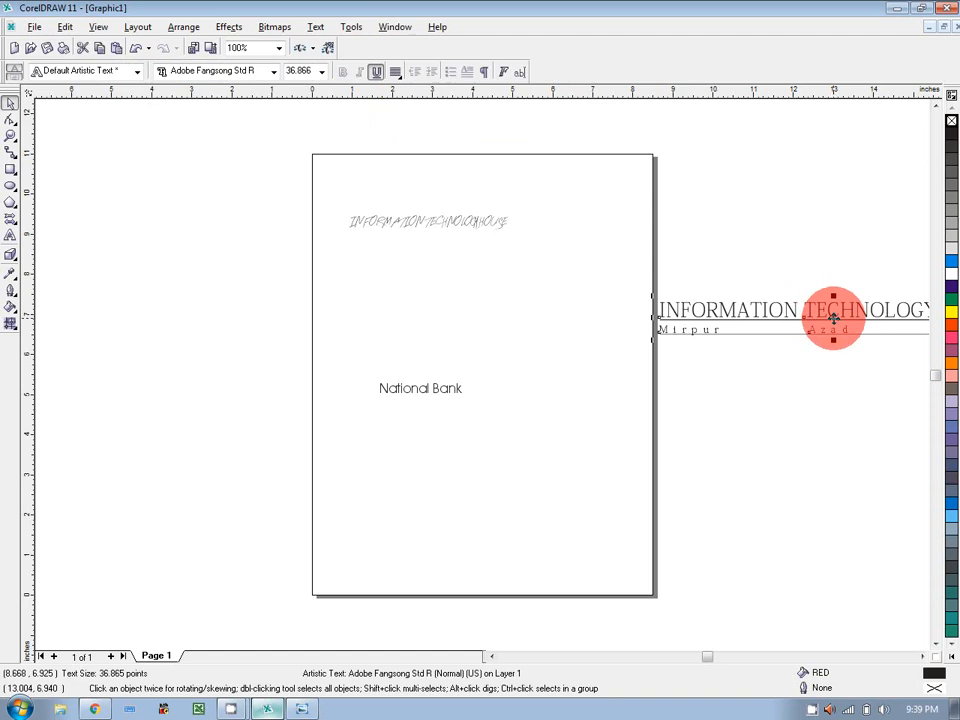
pyautogui.moveTo(833, 318); pyautogui.dragTo(440, 312)
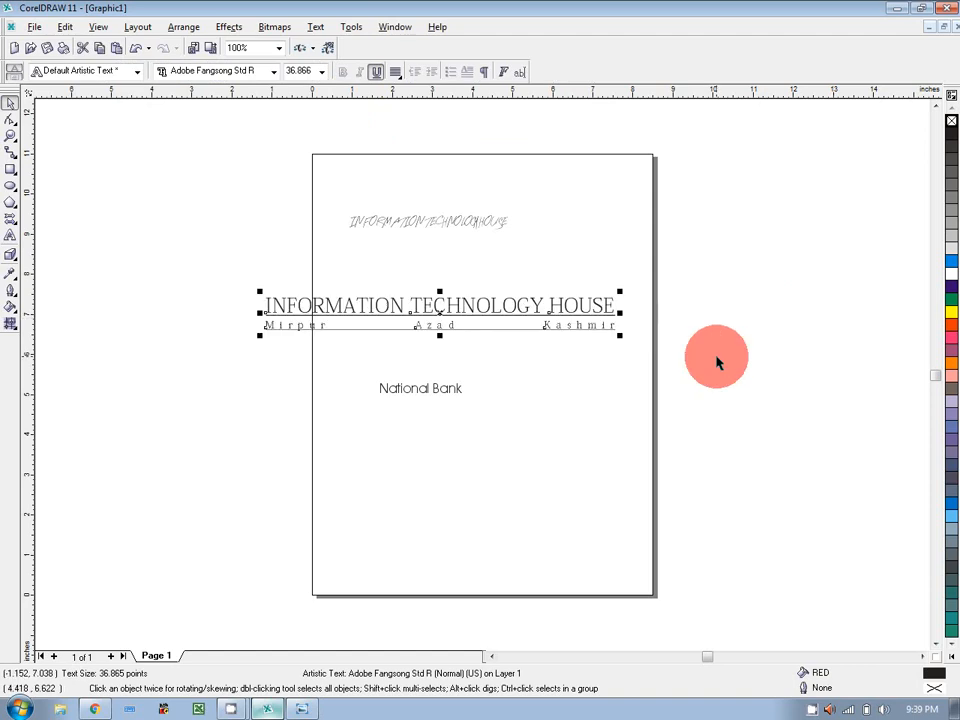
pyautogui.click(718, 360)
pyautogui.hotkey('ctrl', 'z')
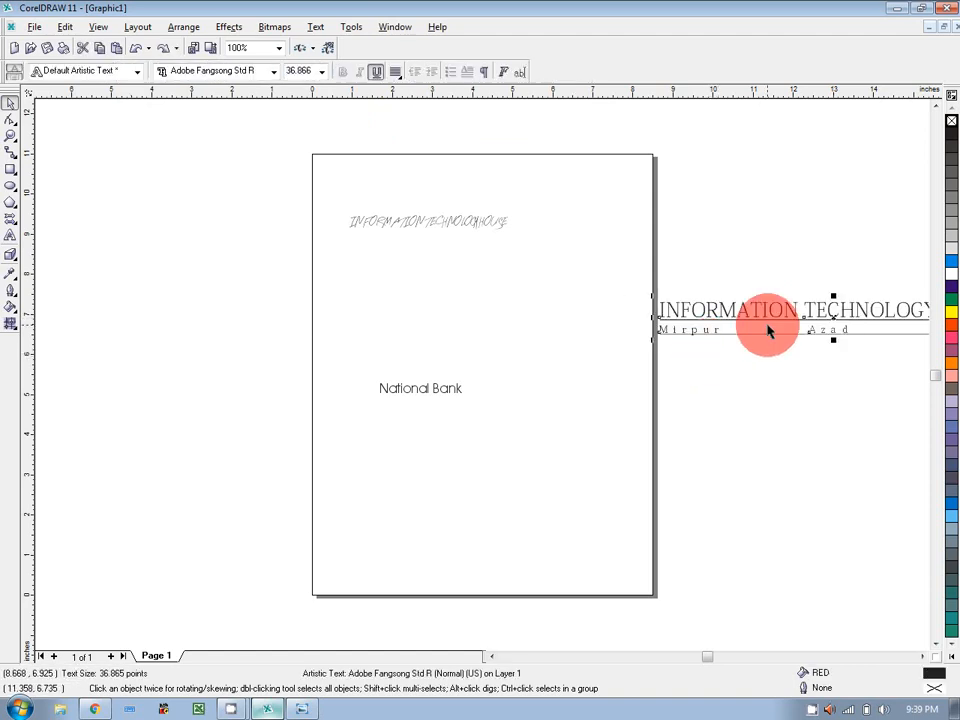
pyautogui.hotkey('ctrl', 'z')
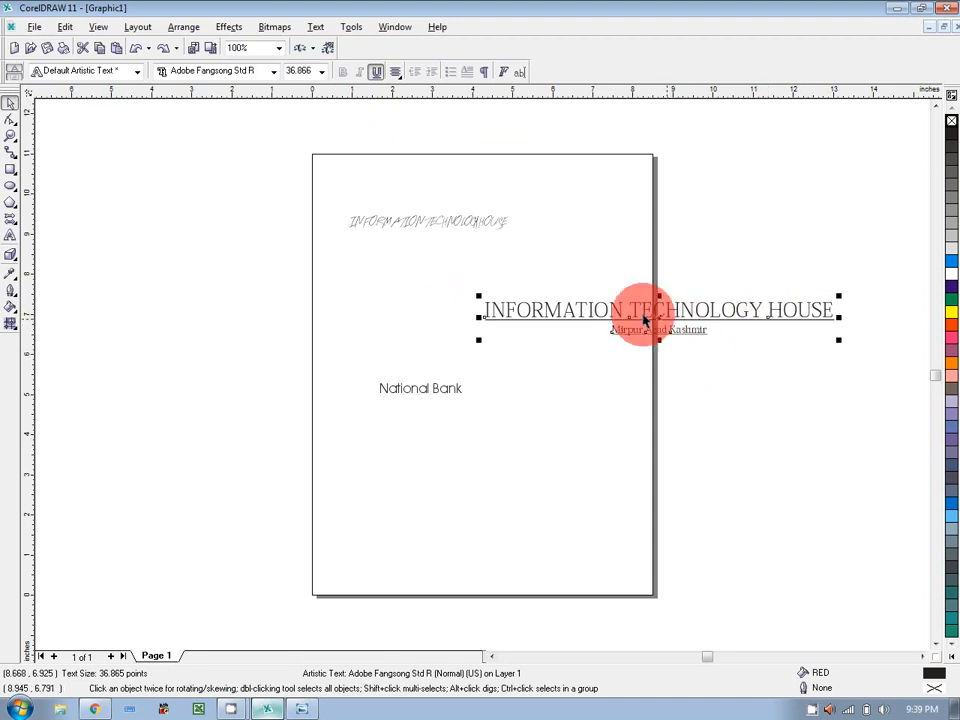
# Apply and undo Force Full alignment, then move the title block up and left above National Bank.
pyautogui.moveTo(657, 322); pyautogui.dragTo(491, 327)
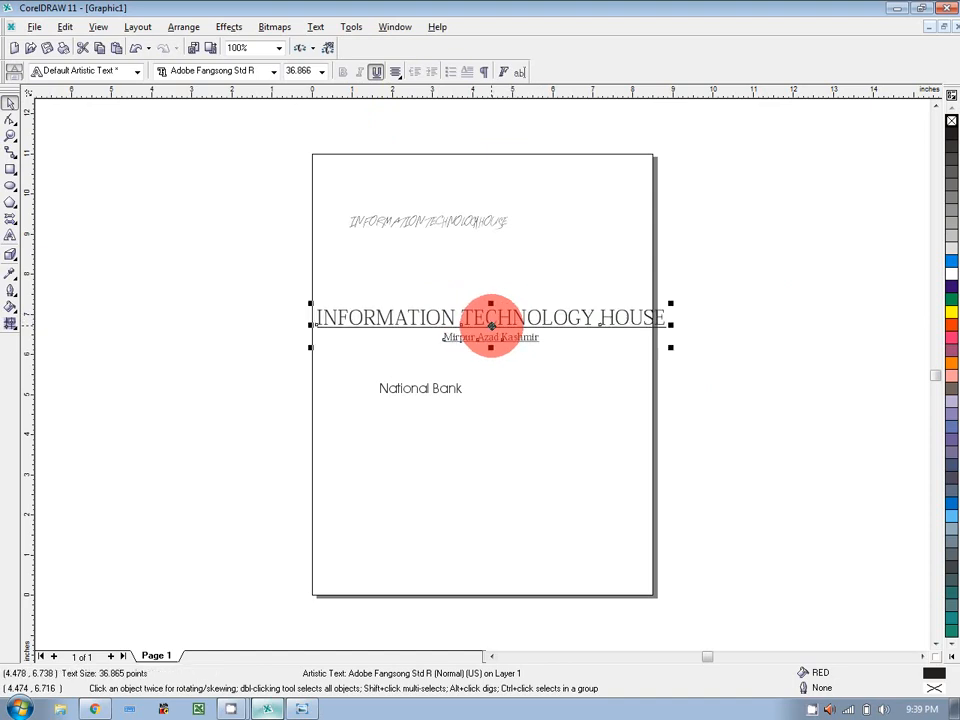
pyautogui.click(398, 74)
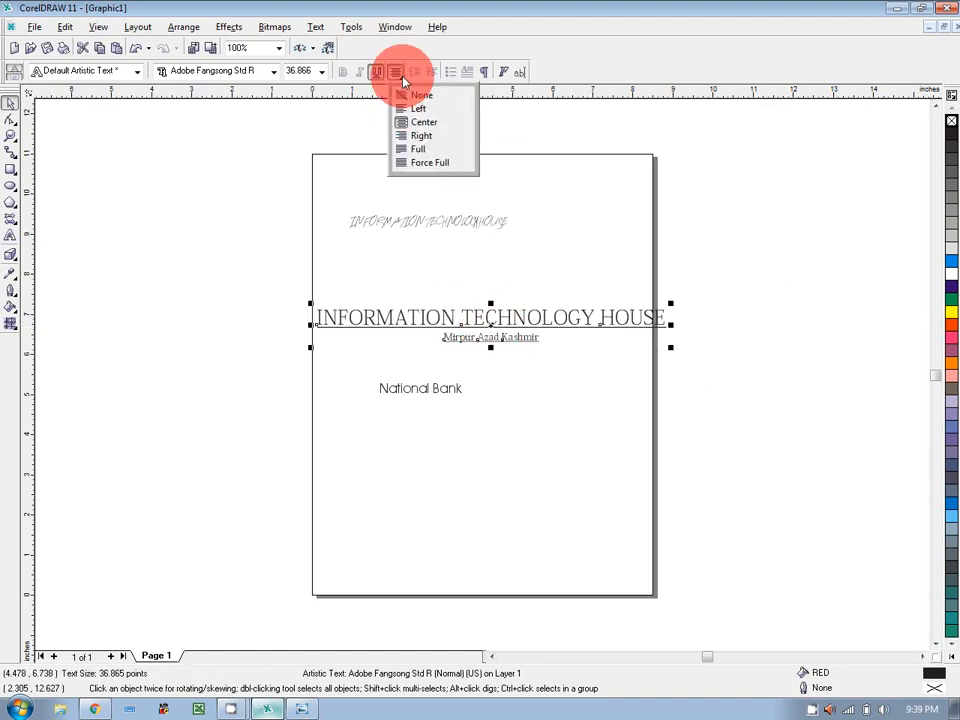
pyautogui.click(428, 163)
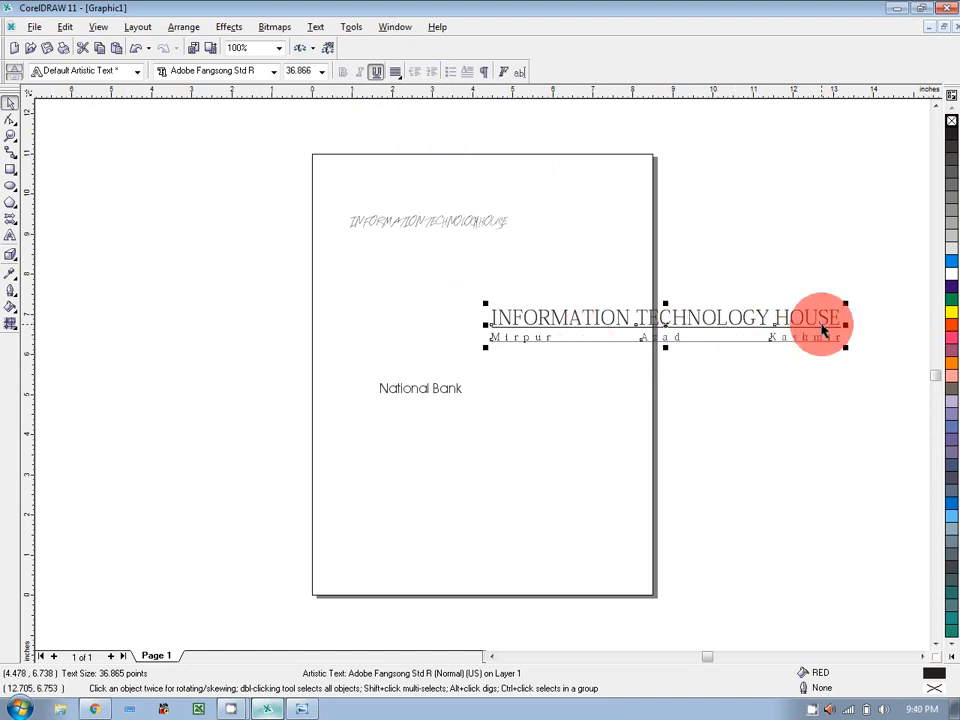
pyautogui.click(821, 325)
pyautogui.click(677, 320)
pyautogui.hotkey('ctrl', 'z')
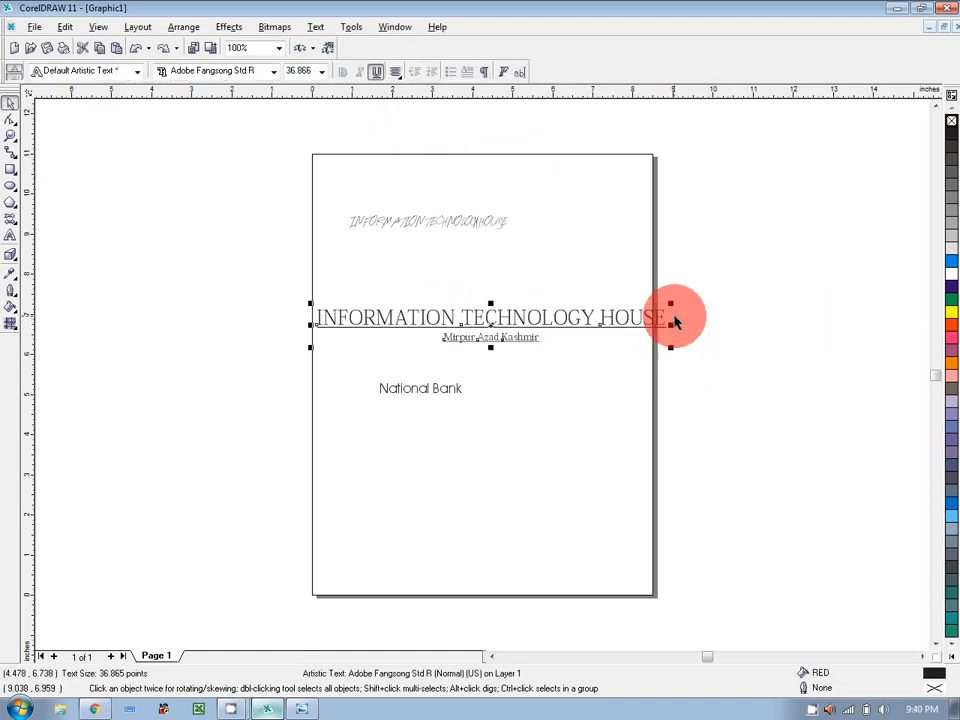
pyautogui.click(743, 322)
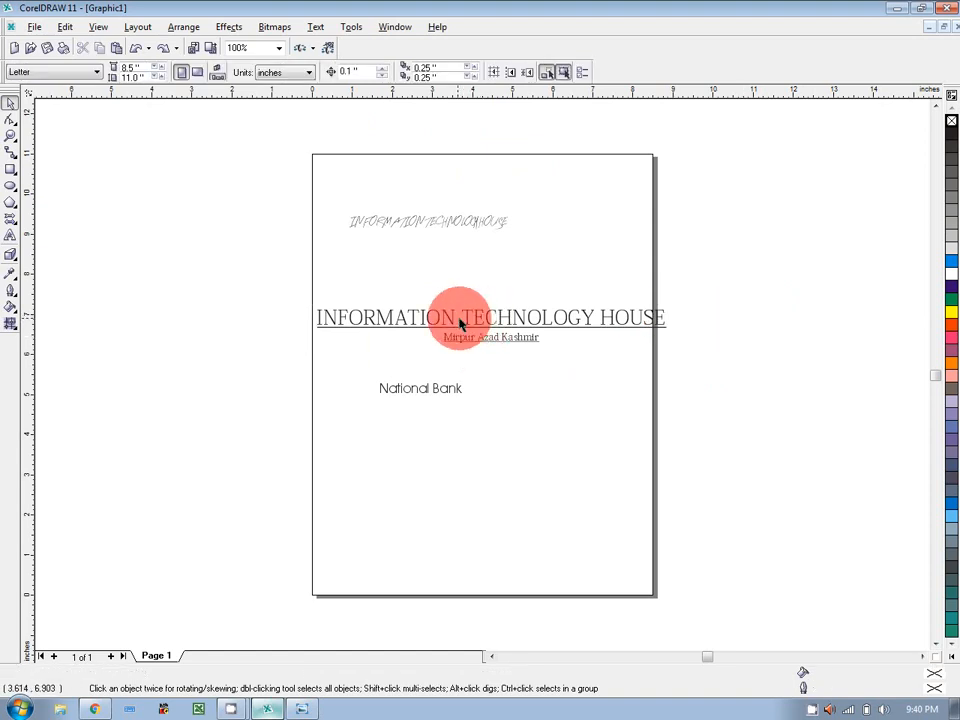
pyautogui.moveTo(469, 326); pyautogui.dragTo(383, 302)
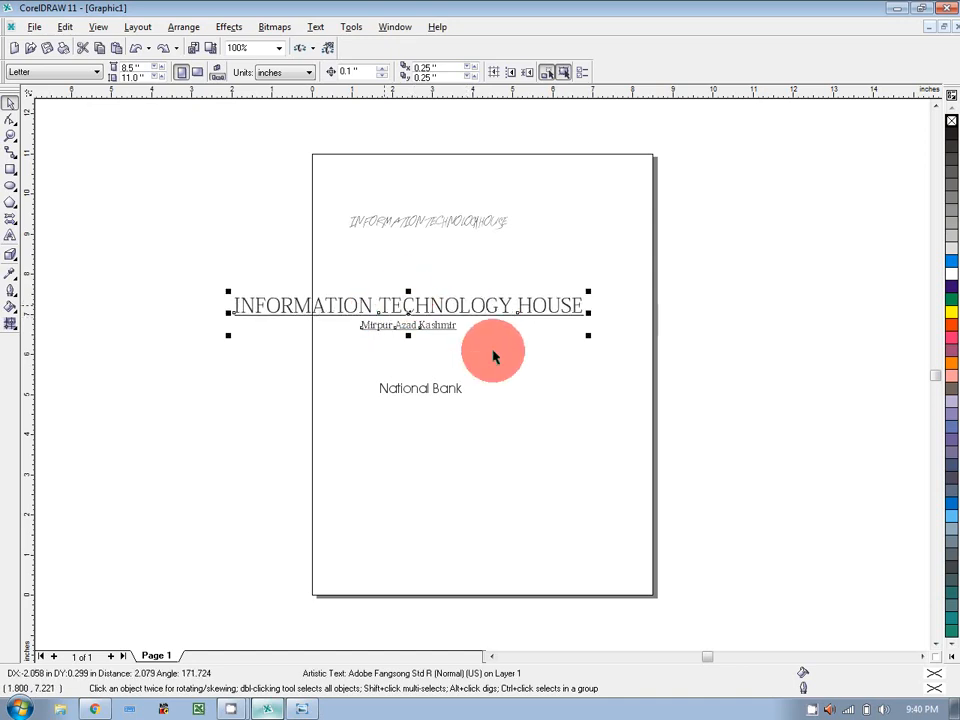
# Fill the title Ocean Green after trying orange, blue, navy and ice blue swatches.
pyautogui.click(950, 370)
pyautogui.click(949, 428)
pyautogui.click(952, 518)
pyautogui.click(952, 516)
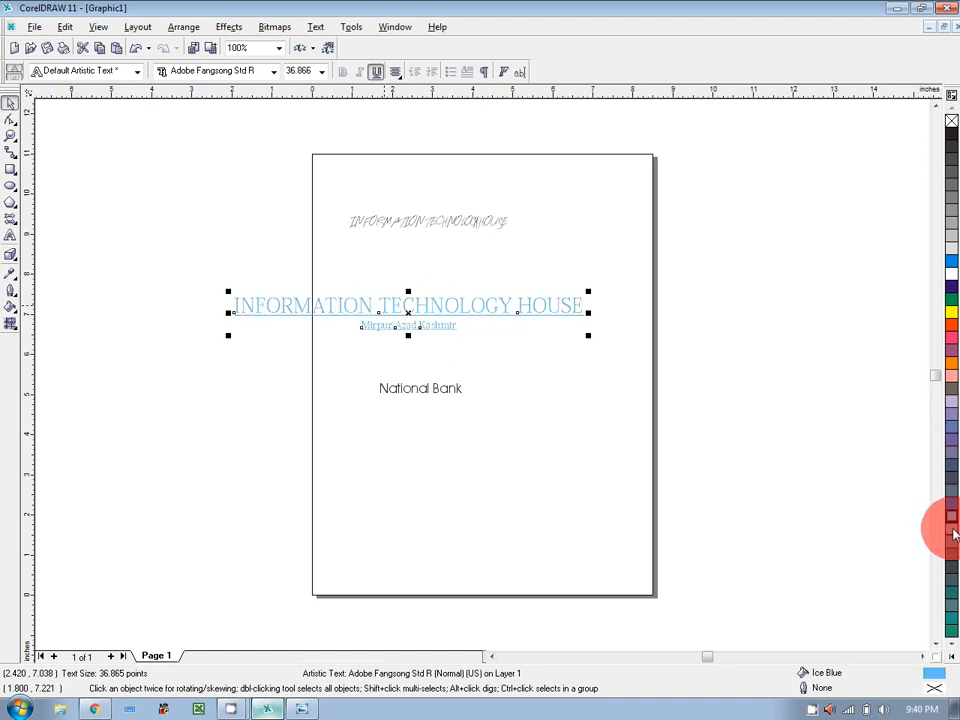
pyautogui.click(952, 548)
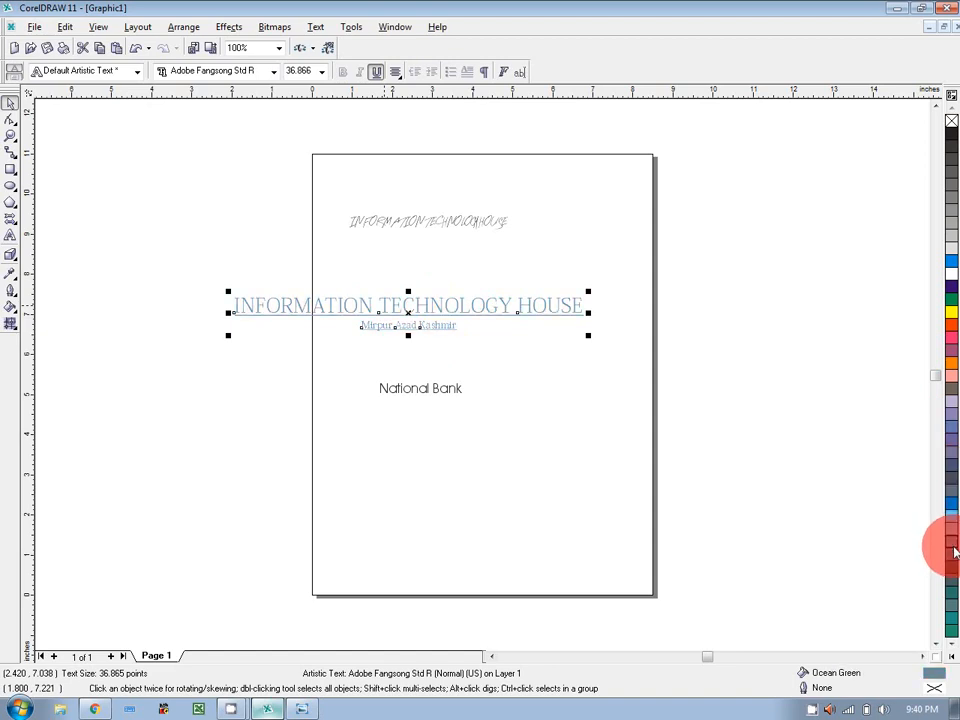
# Delete the 'Mirpur Azad Kashmir' subtitle line and turn off the title's underline.
pyautogui.doubleClick(455, 326)
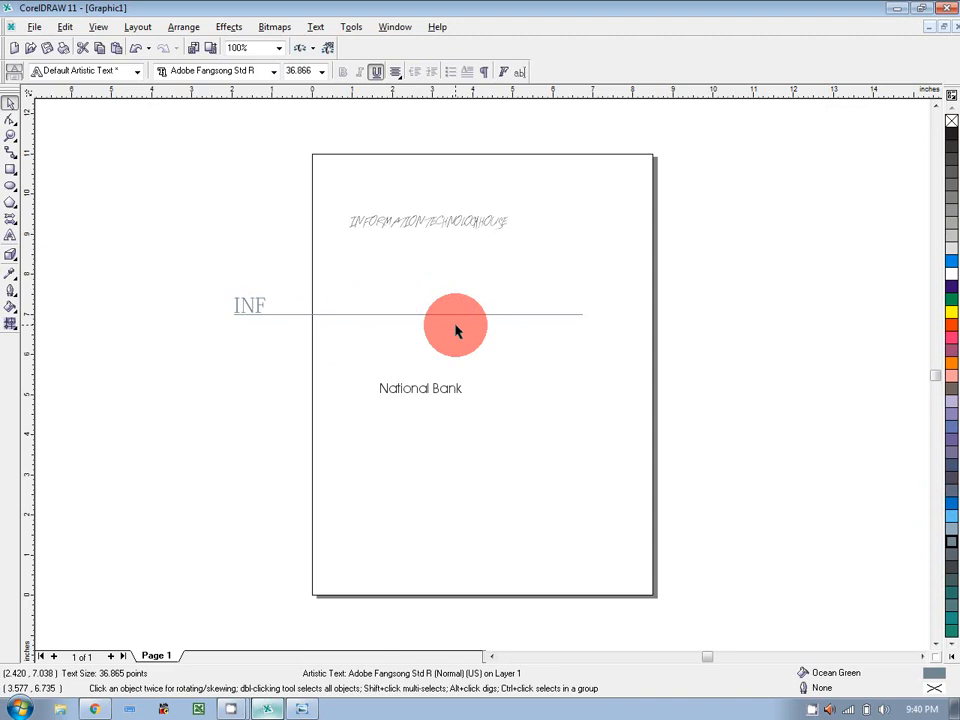
pyautogui.moveTo(459, 326); pyautogui.dragTo(352, 326)
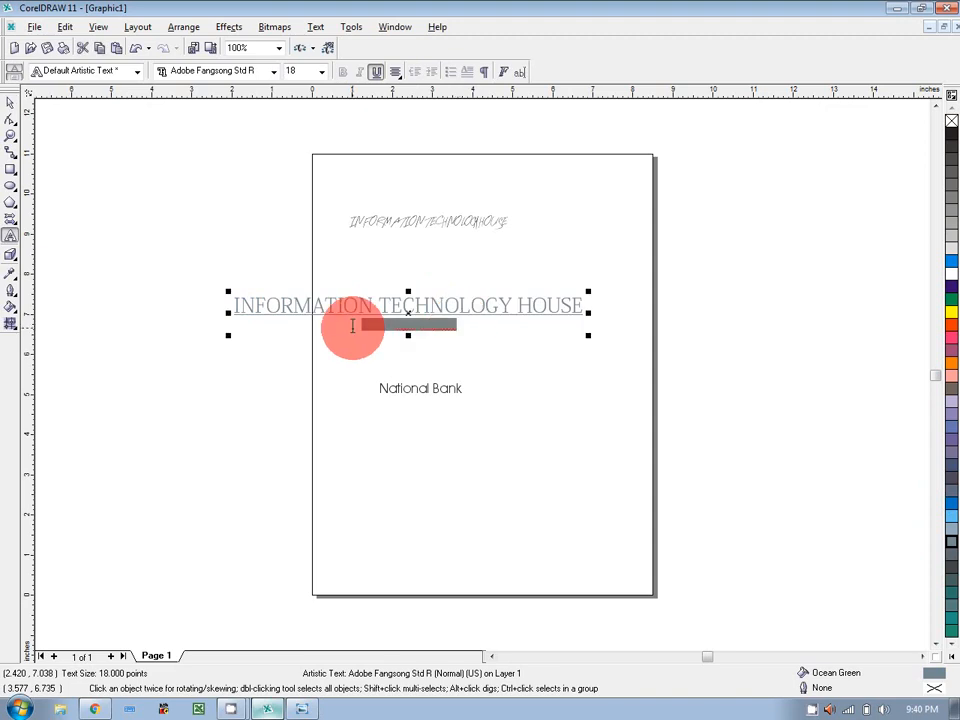
pyautogui.press('BackSpace')
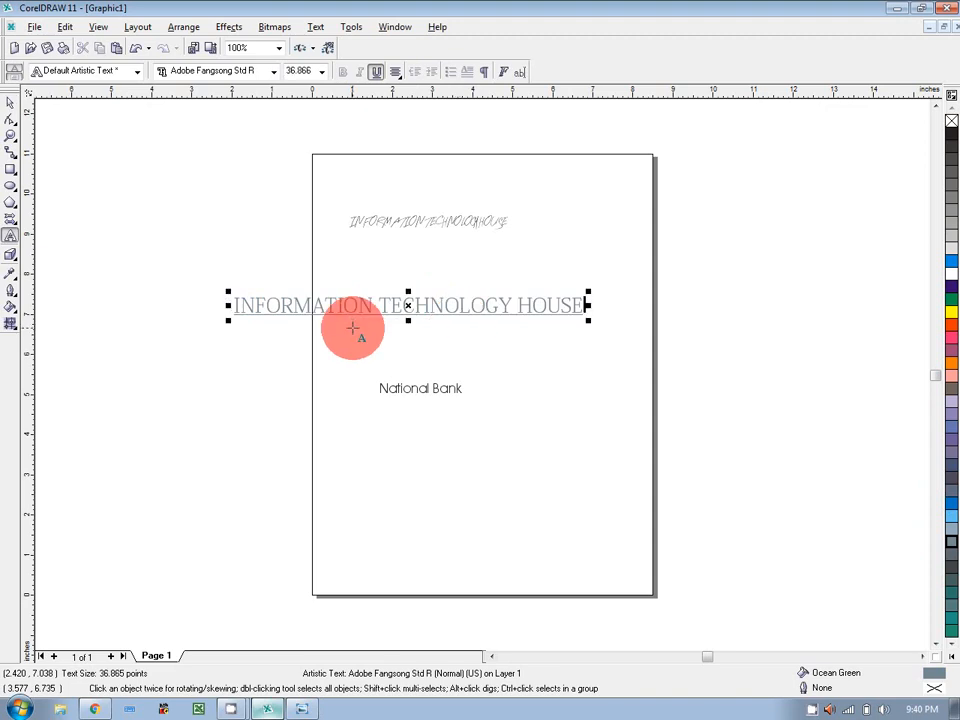
pyautogui.click(9, 108)
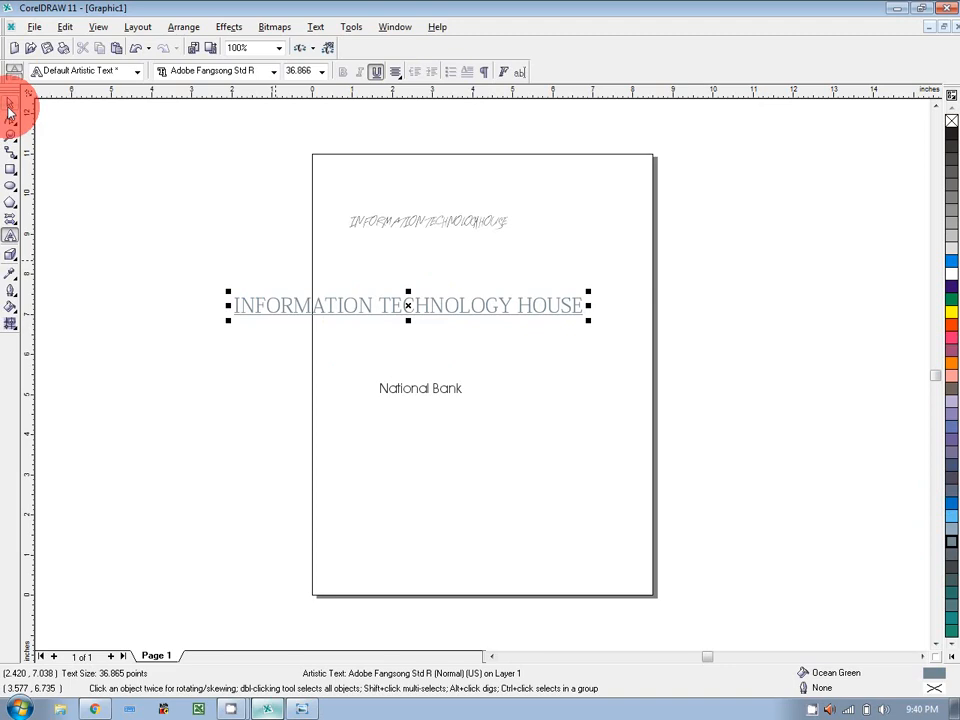
pyautogui.click(376, 72)
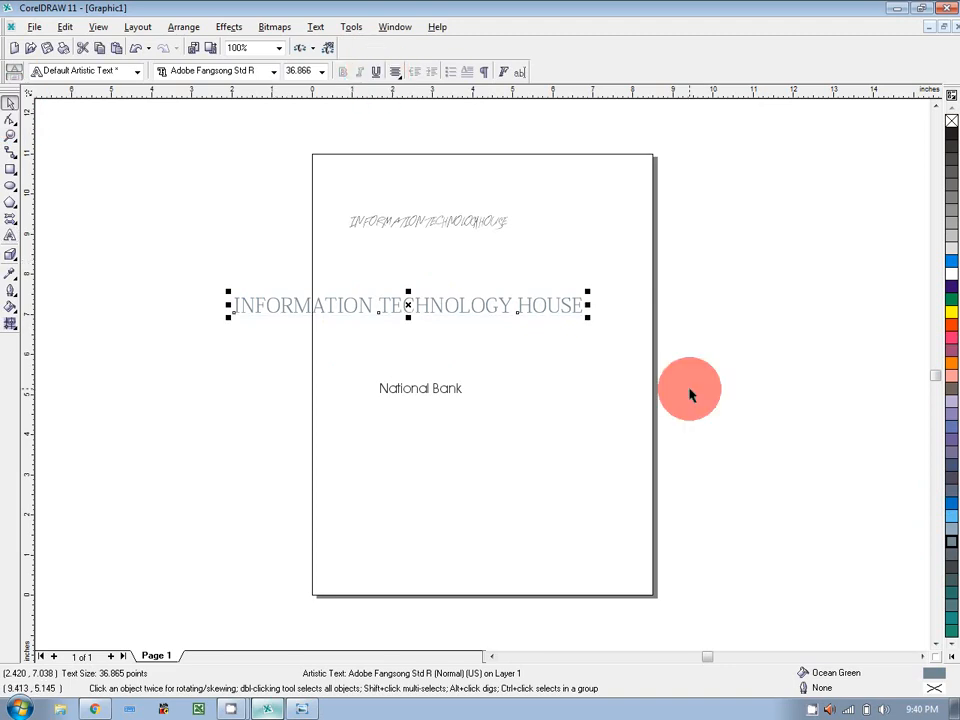
# Try green, pastel blue and darker blue fills on the title, ending on ice blue.
pyautogui.click(952, 307)
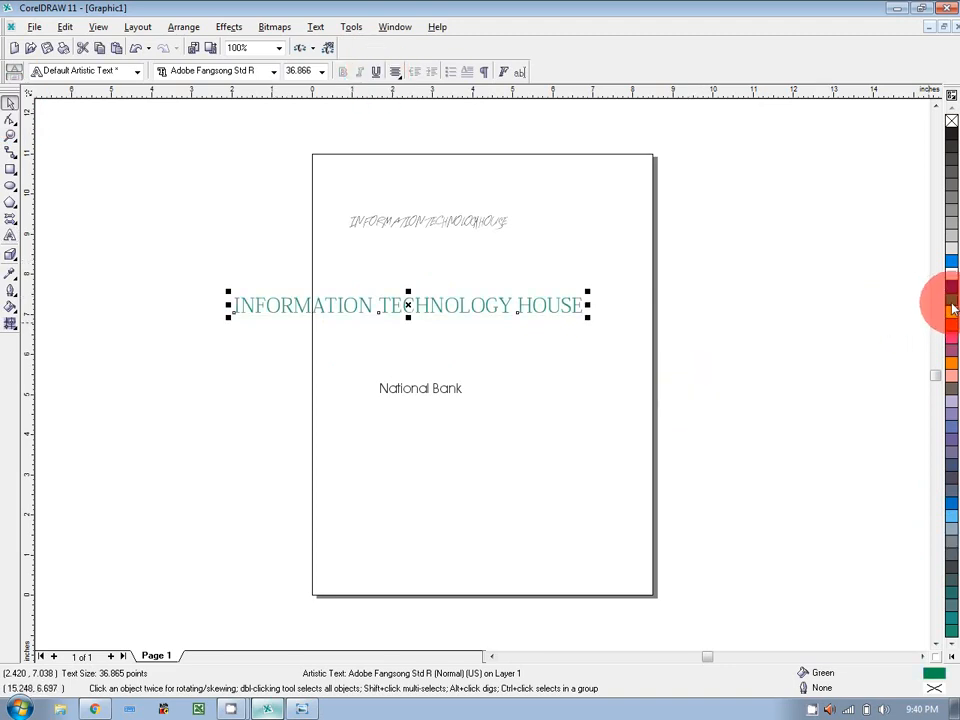
pyautogui.click(952, 425)
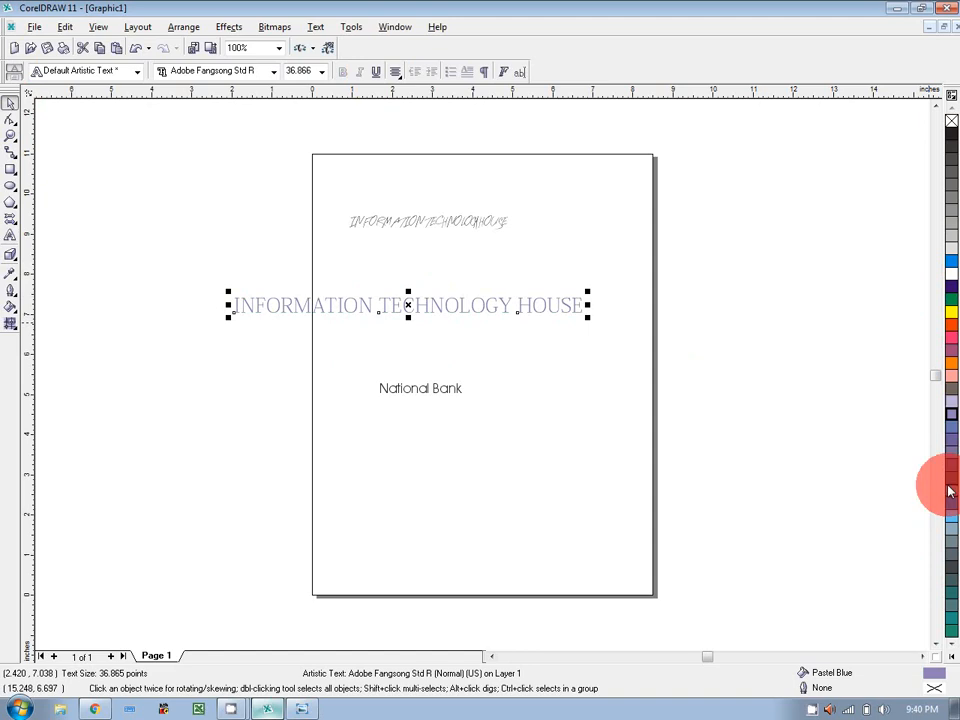
pyautogui.click(951, 537)
pyautogui.click(952, 515)
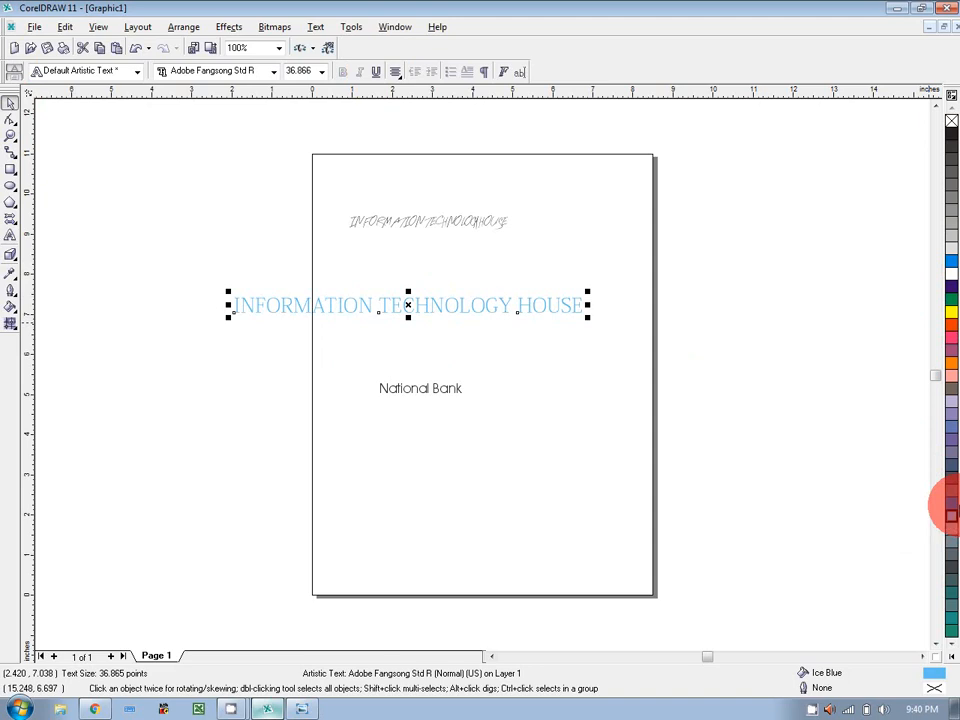
# Set the title in Arial Black and fill it red, then try orange.
pyautogui.click(273, 71)
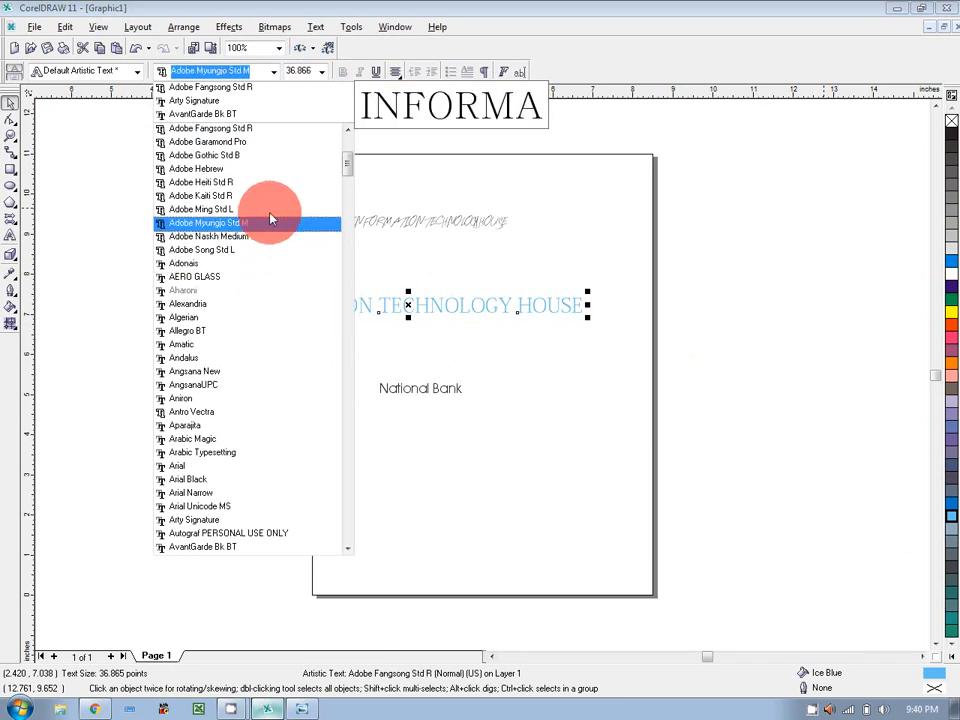
pyautogui.click(289, 485)
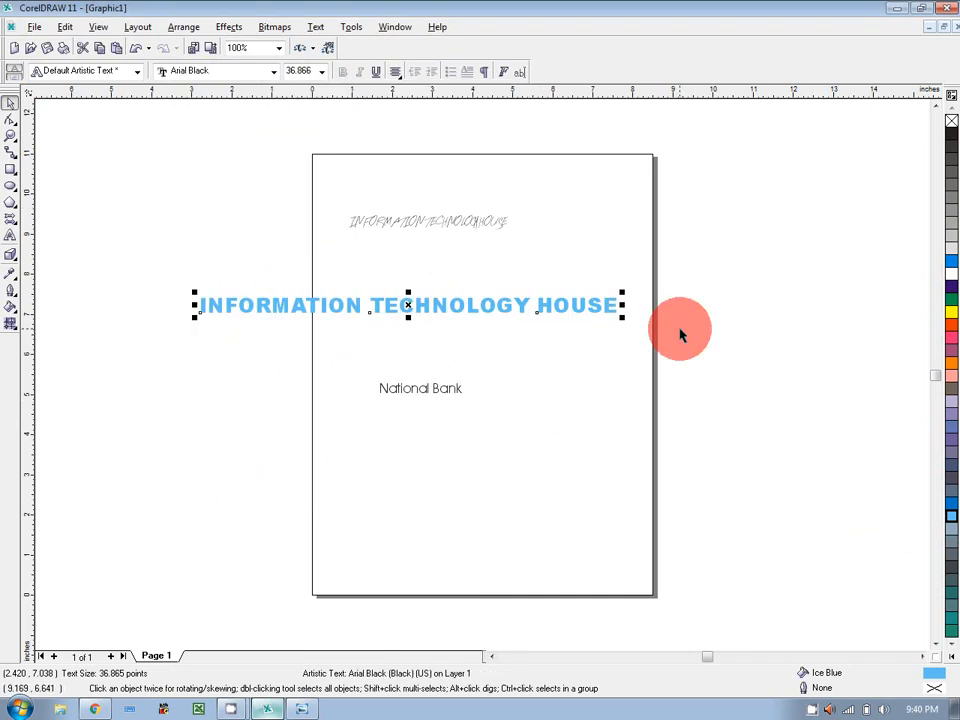
pyautogui.click(951, 326)
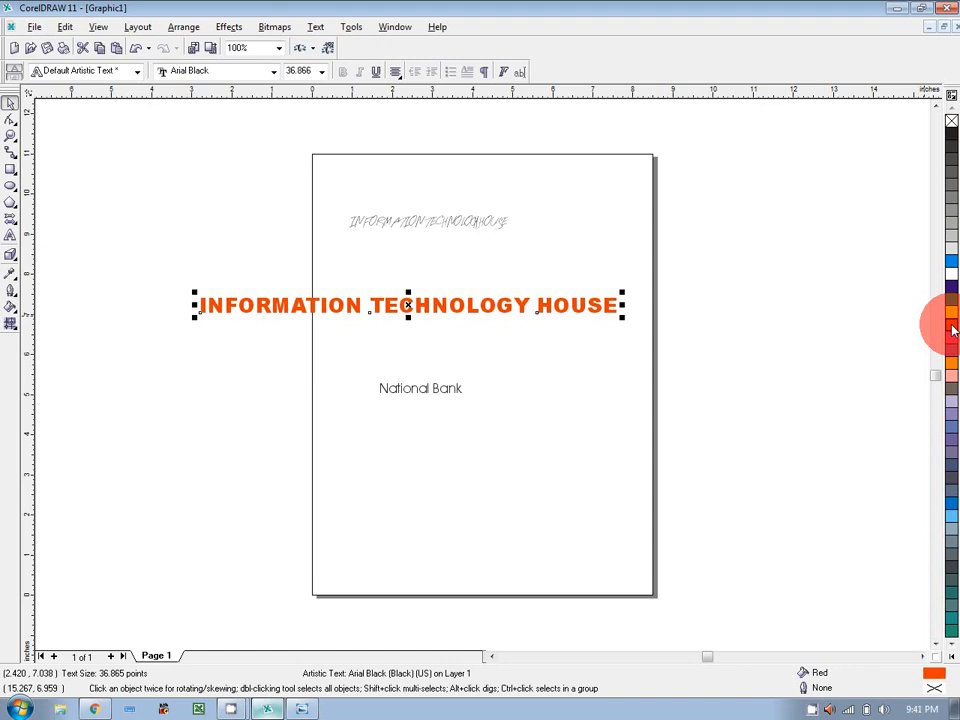
pyautogui.click(951, 360)
# Restore the red fill on the heading and close the outline pen settings unchanged.
pyautogui.click(953, 327)
pyautogui.doubleClick(933, 691)
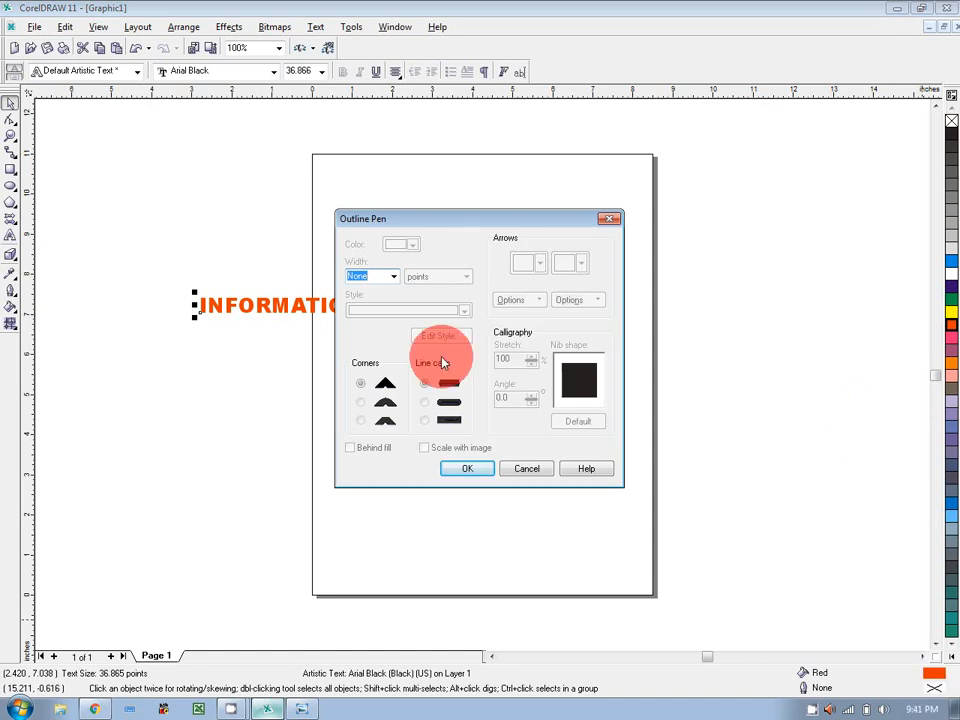
pyautogui.click(546, 472)
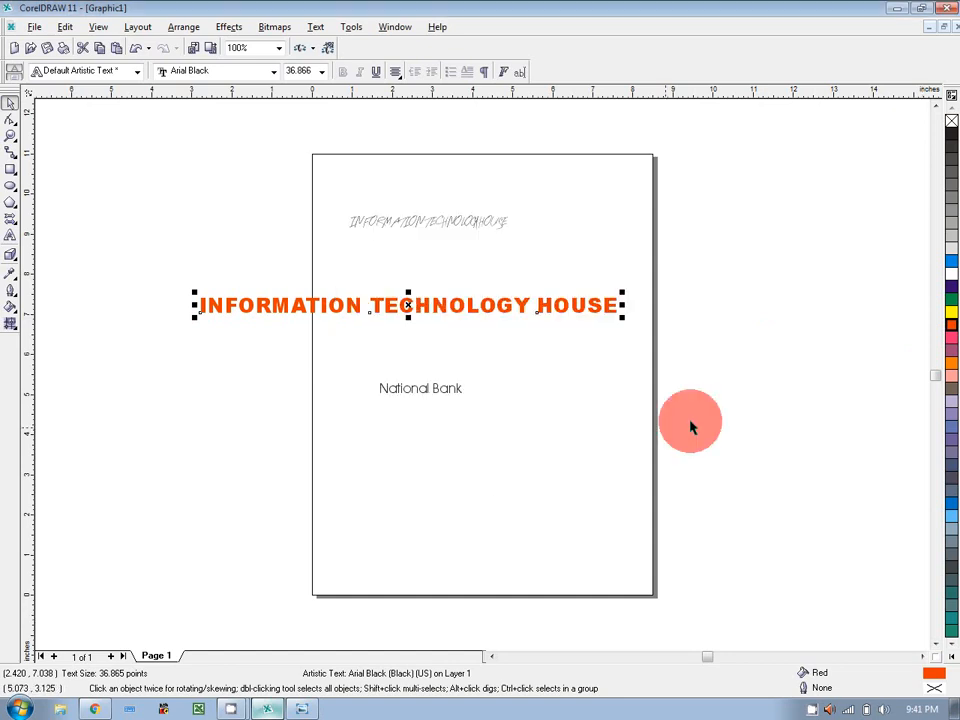
pyautogui.click(690, 427)
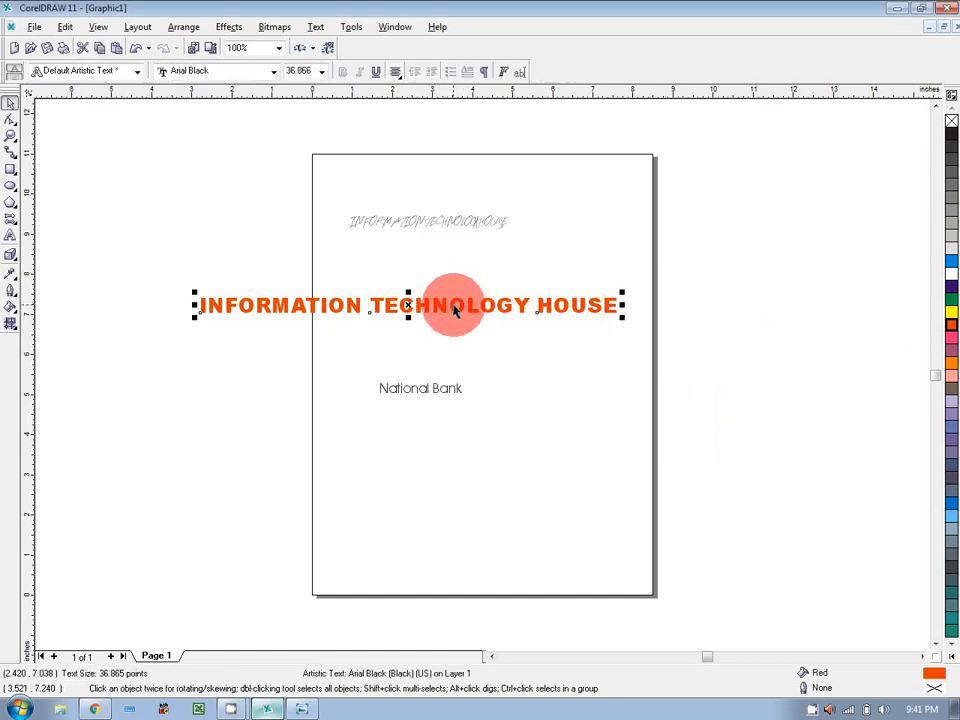
# Try 1-point, thick and heavy outline widths on the heading, undoing each.
pyautogui.click(12, 293)
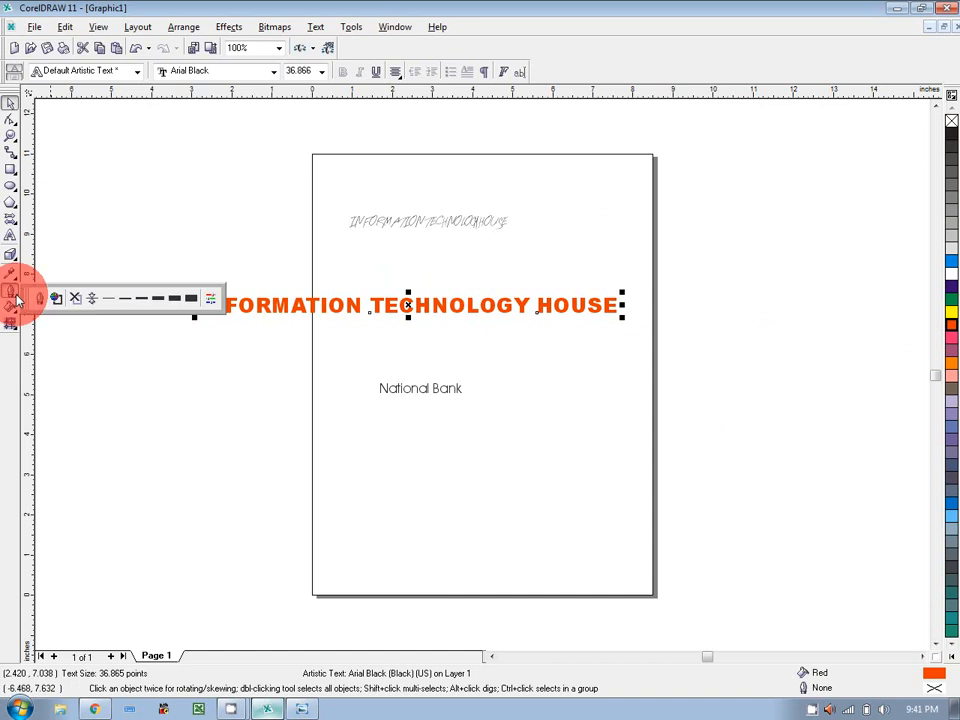
pyautogui.click(125, 298)
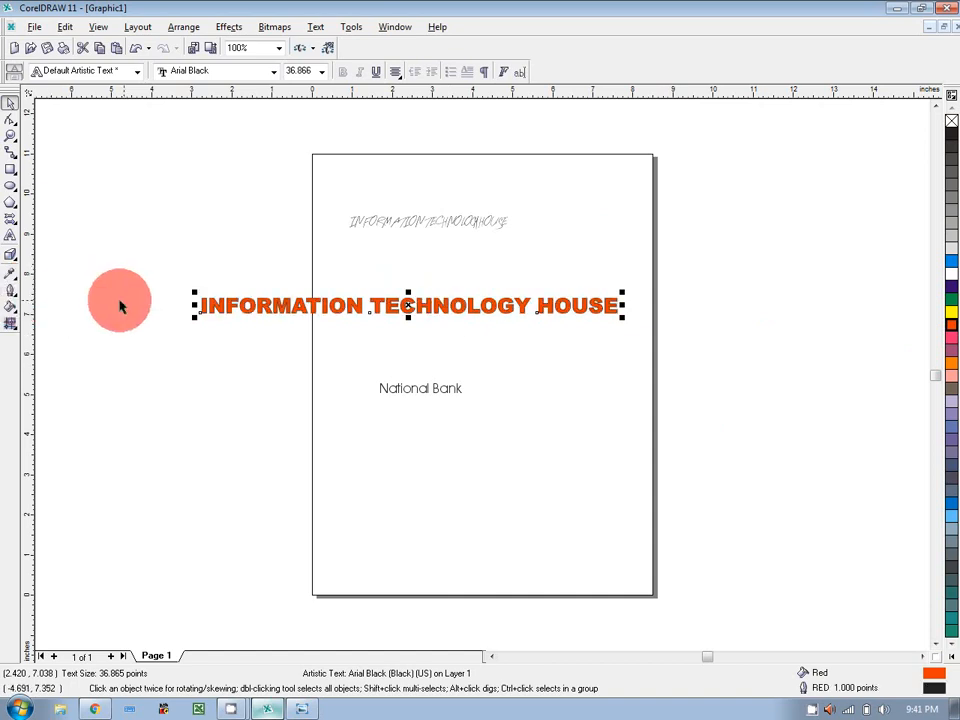
pyautogui.click(12, 293)
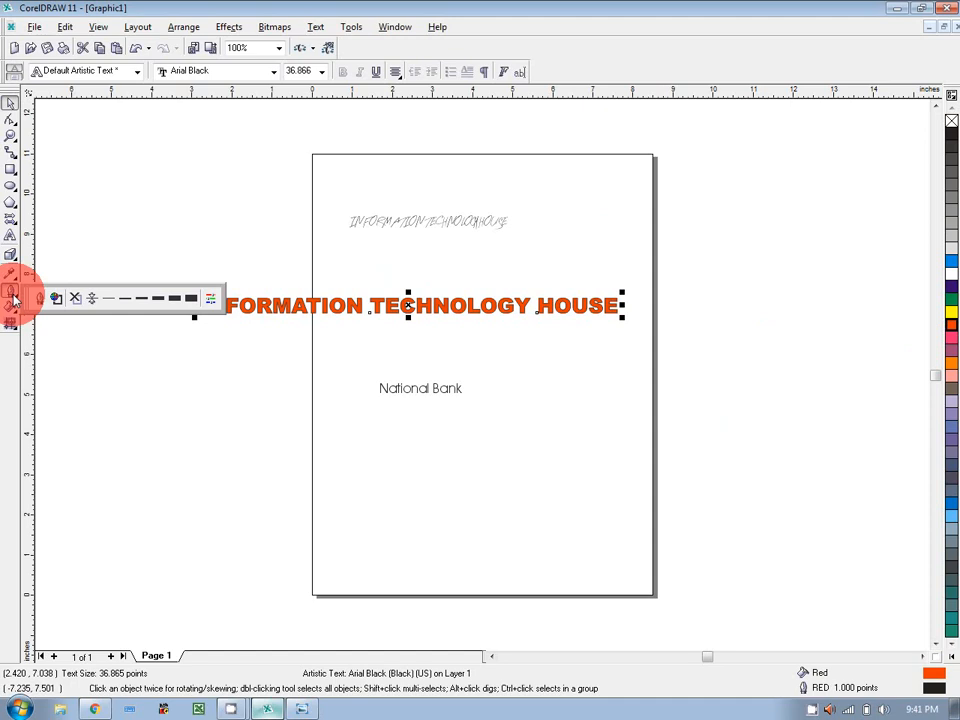
pyautogui.click(182, 298)
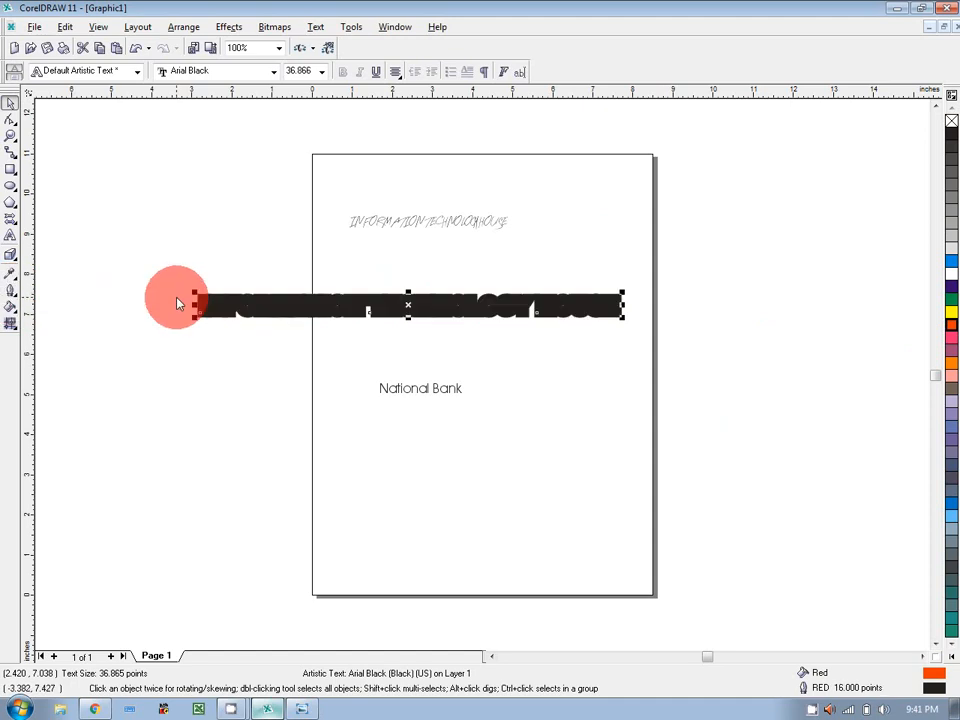
pyautogui.hotkey('ctrl', 'z')
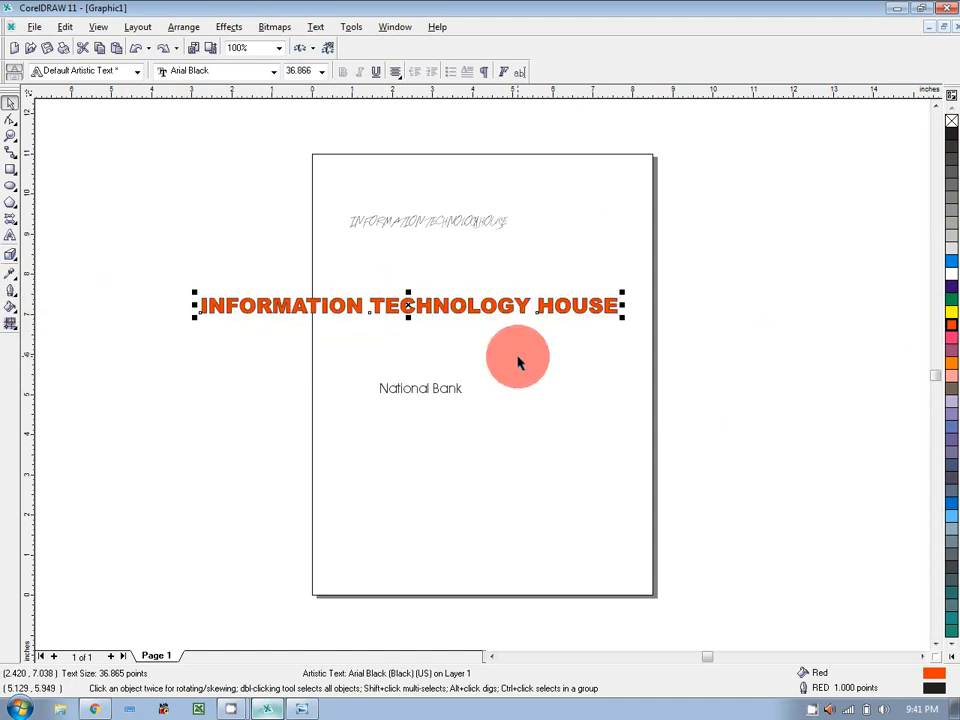
pyautogui.hotkey('ctrl', 'z')
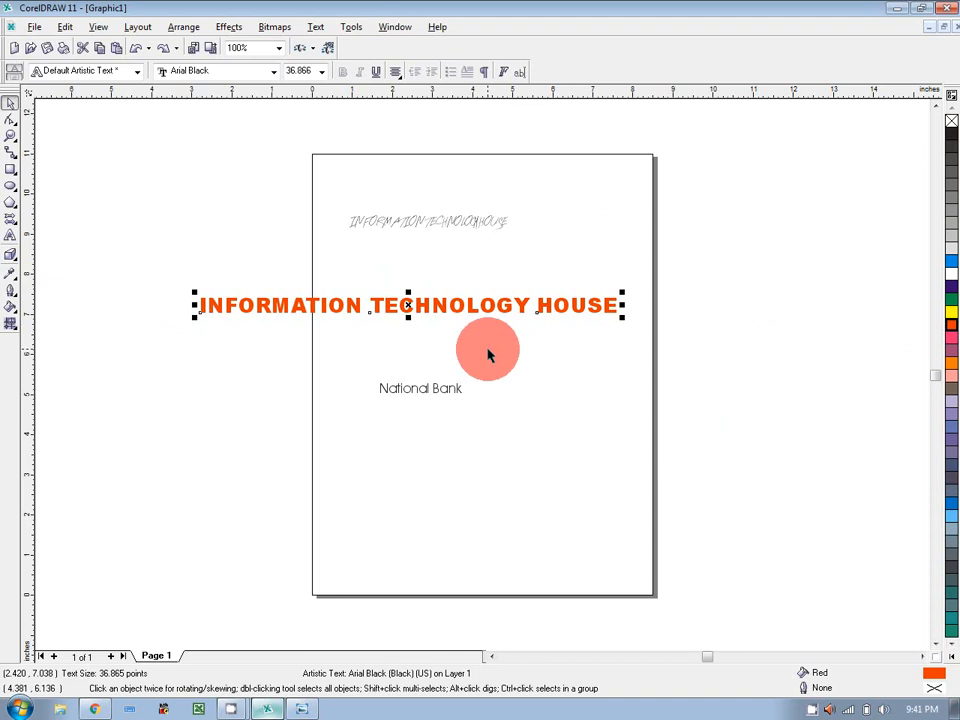
pyautogui.click(13, 295)
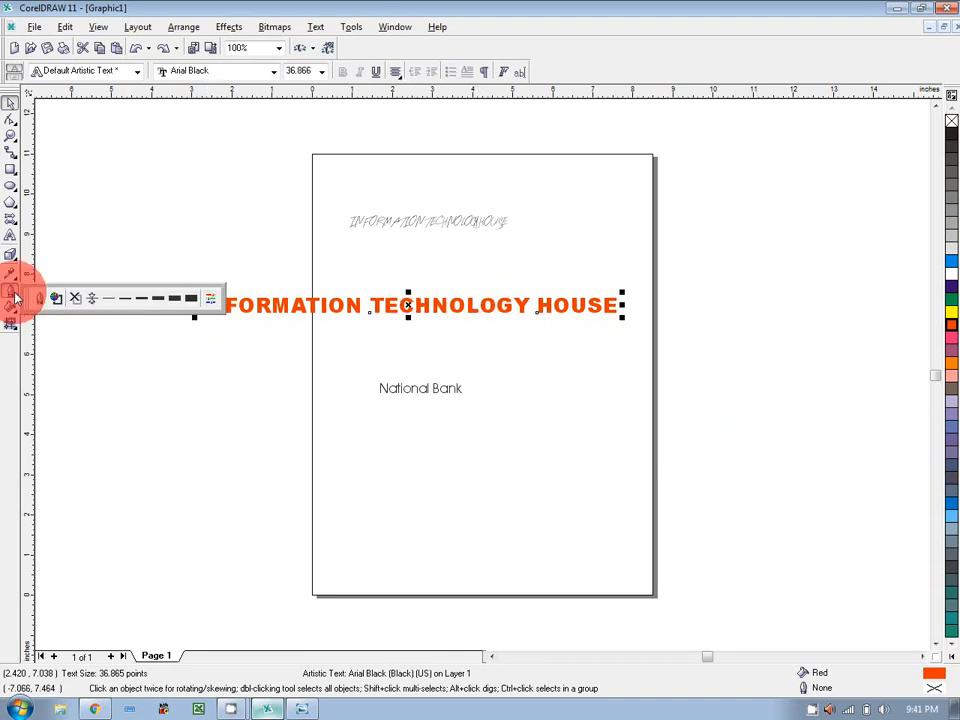
pyautogui.click(183, 304)
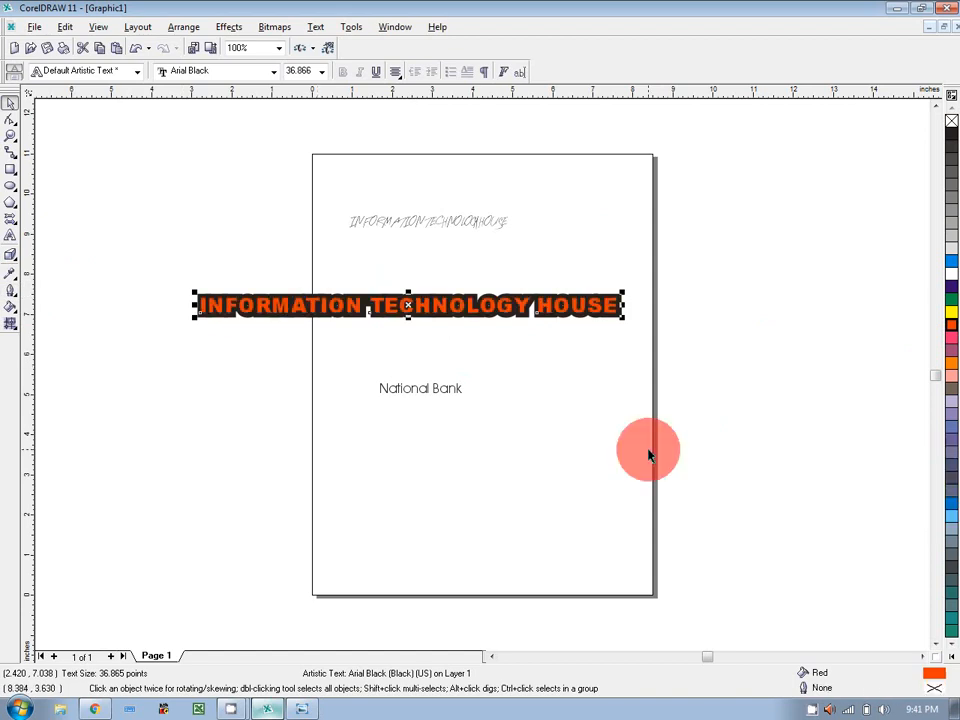
pyautogui.click(715, 362)
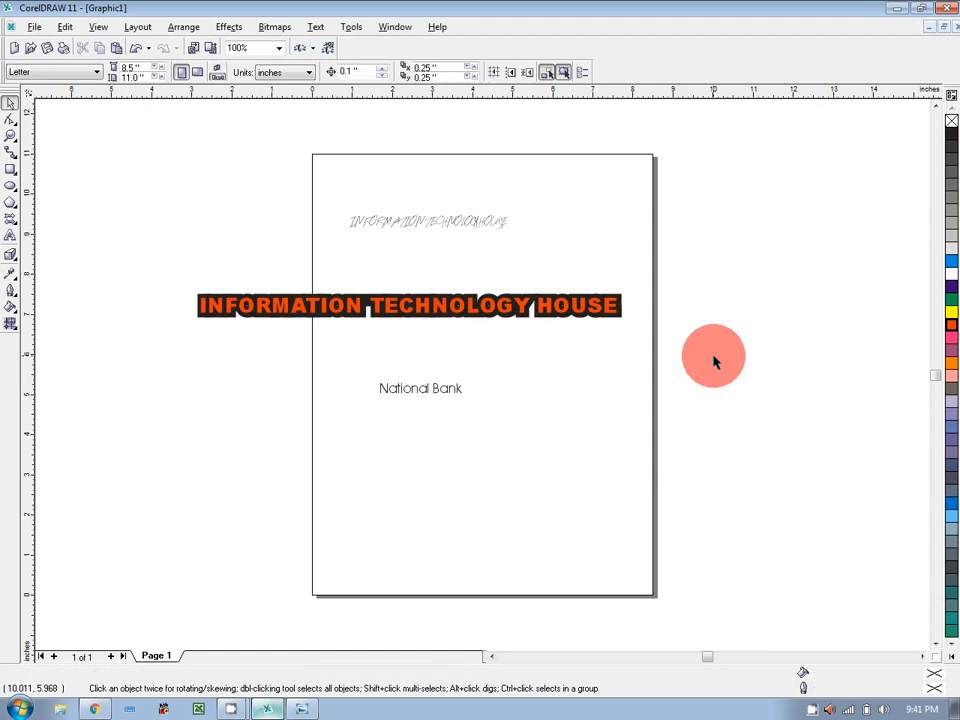
pyautogui.hotkey('ctrl', 'z')
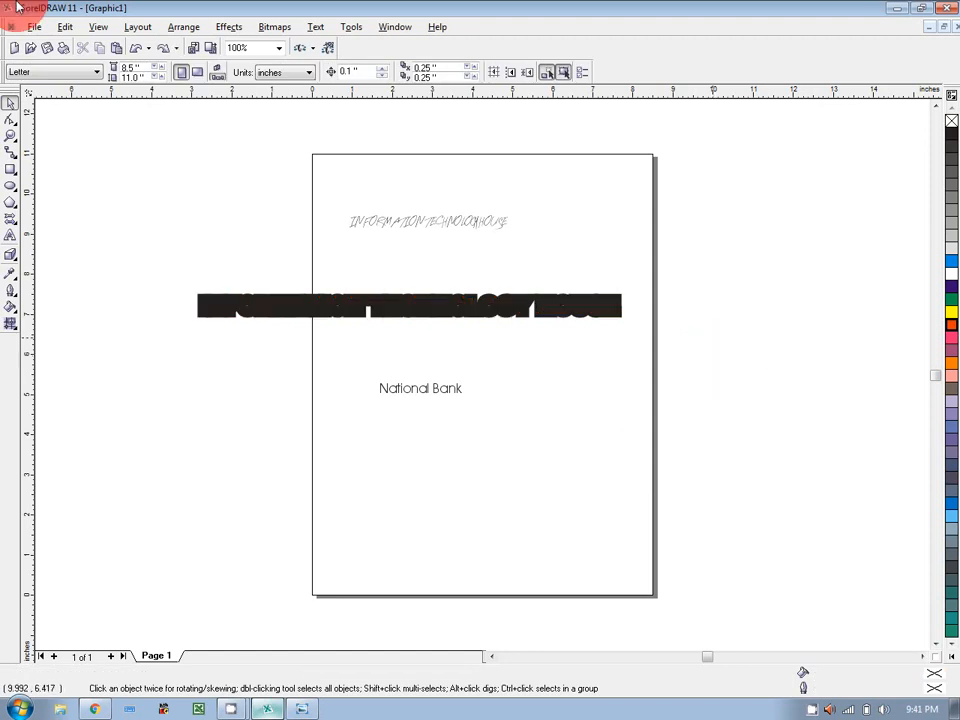
# Give the heading a thinner outline and paste an unoutlined orange copy on top.
pyautogui.click(244, 300)
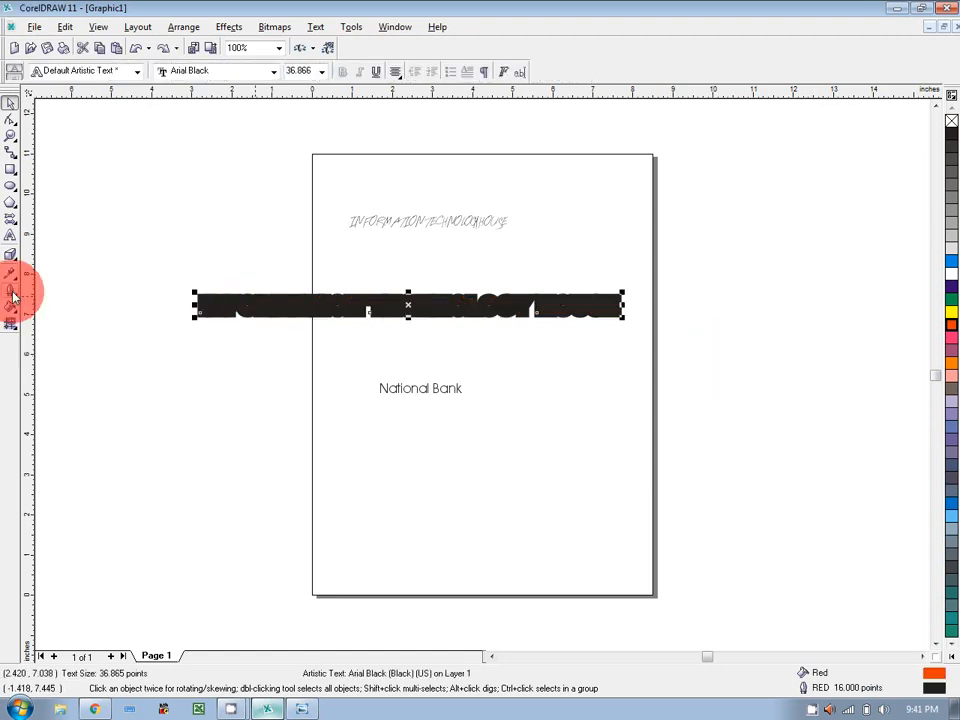
pyautogui.click(13, 296)
pyautogui.click(155, 304)
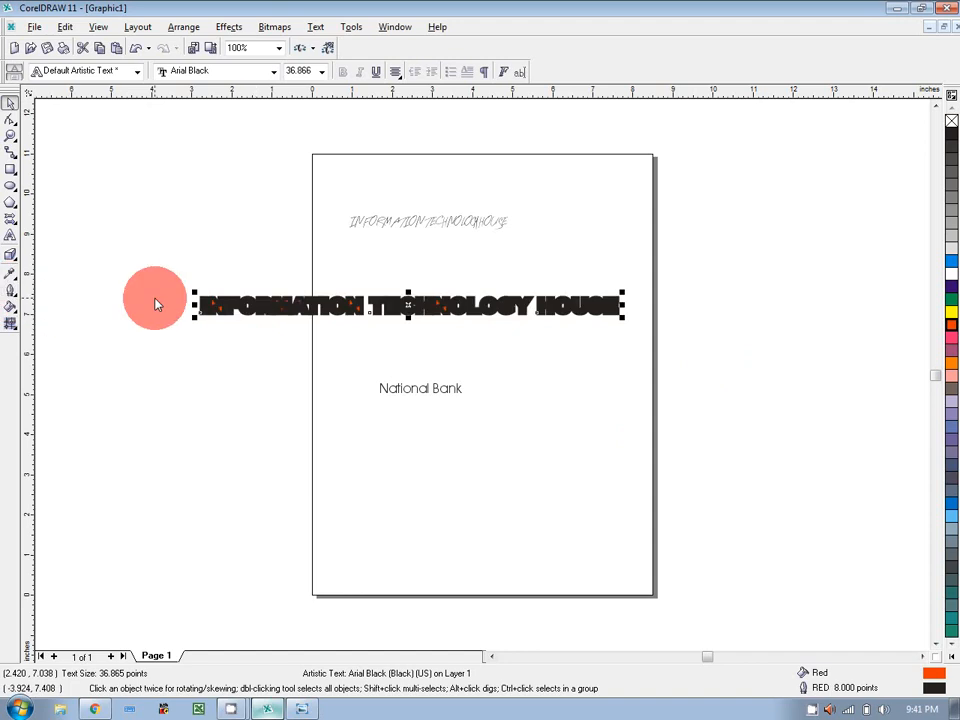
pyautogui.hotkey('ctrl', 'v')
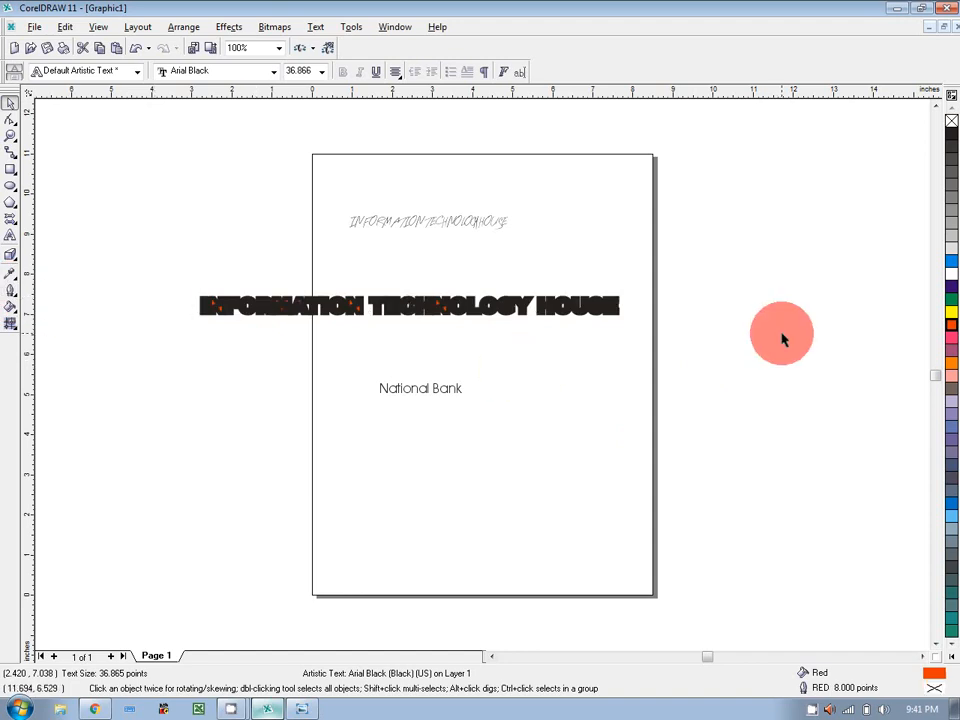
pyautogui.click(787, 338)
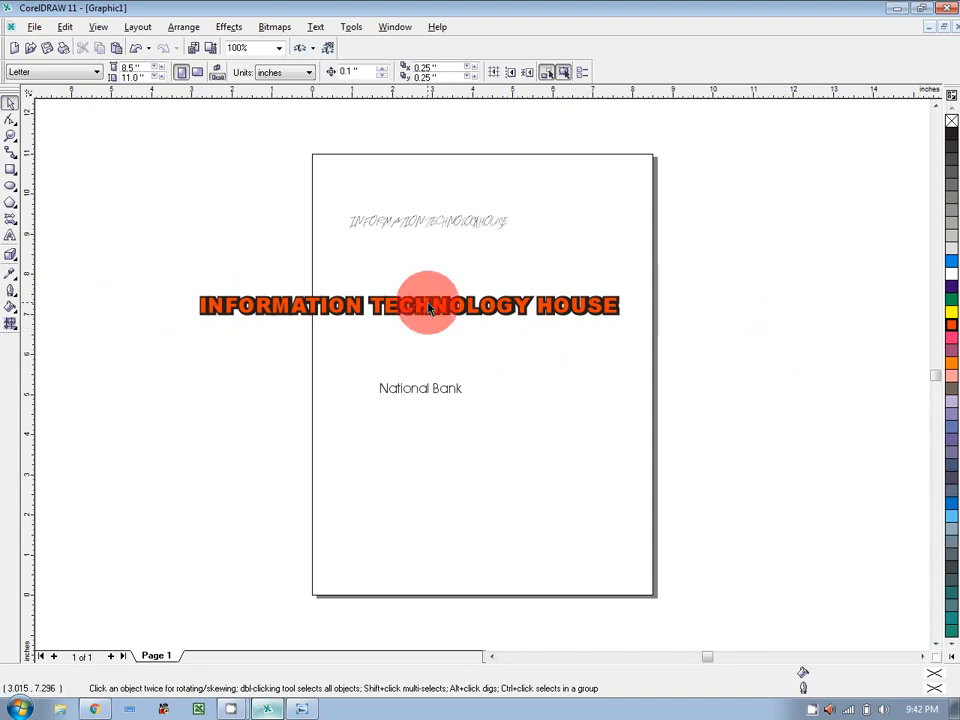
# Move the orange heading copy below the outlined one, then delete the outlined heading.
pyautogui.moveTo(426, 302); pyautogui.dragTo(431, 368)
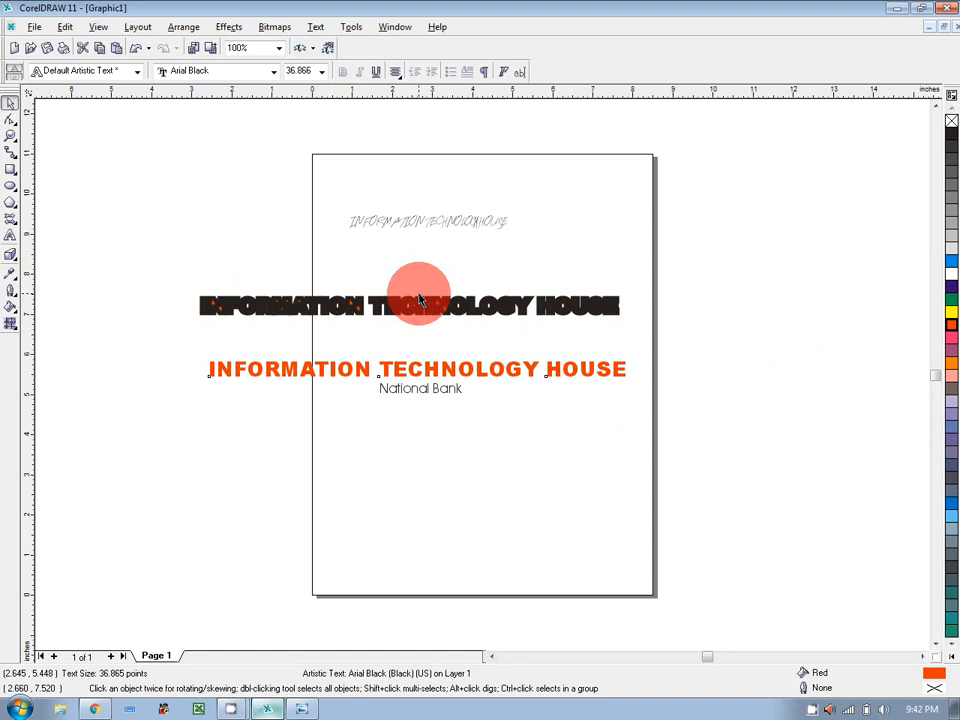
pyautogui.click(432, 318)
pyautogui.moveTo(432, 318); pyautogui.dragTo(443, 304)
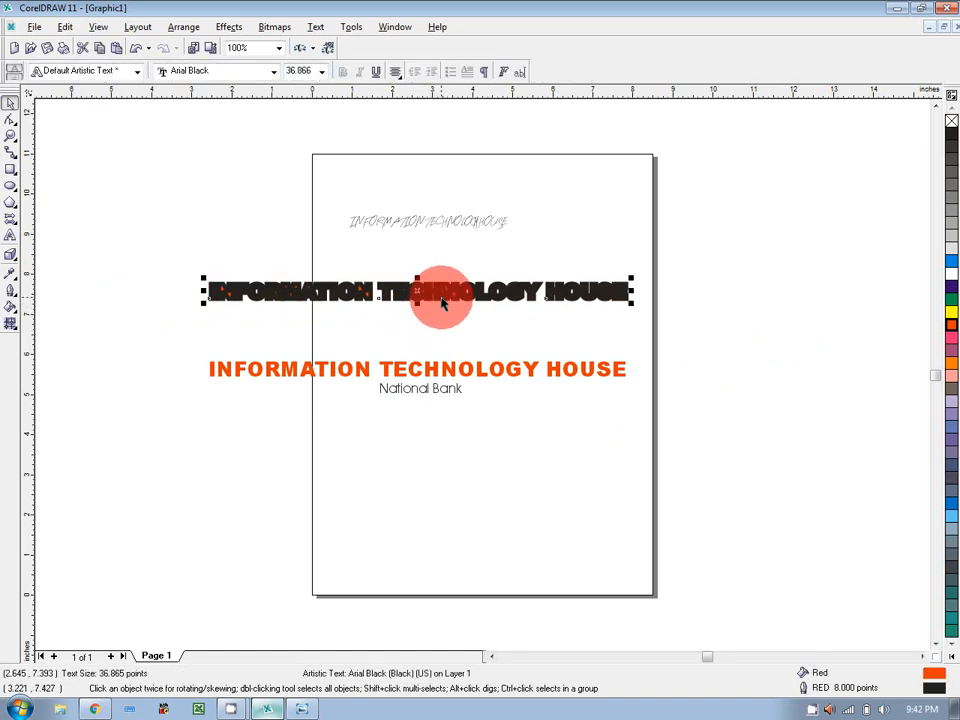
pyautogui.click(450, 374)
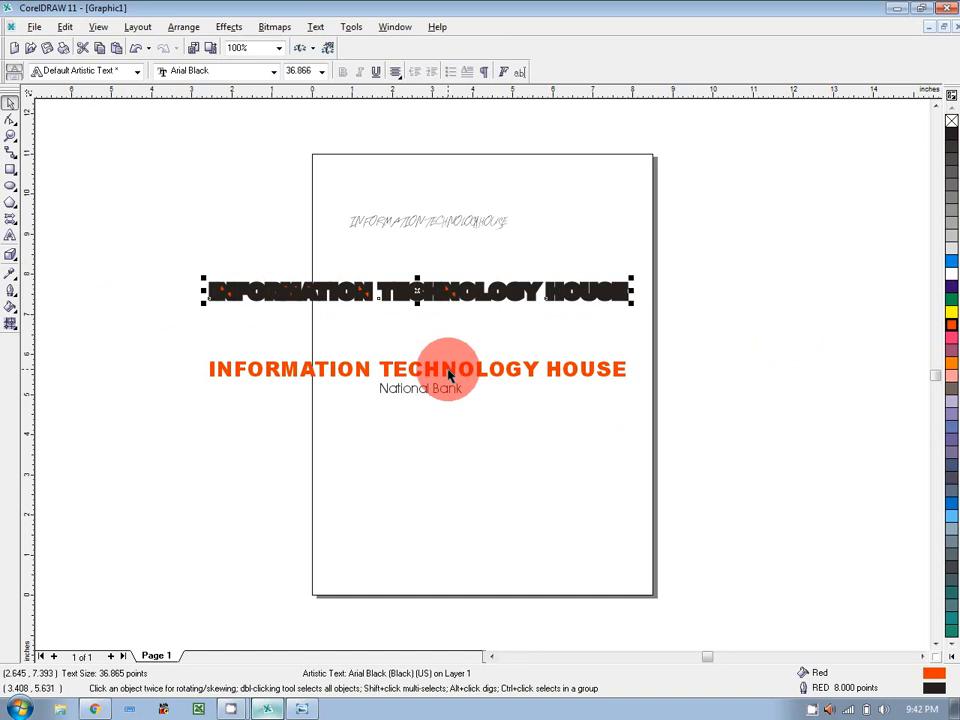
pyautogui.moveTo(450, 374); pyautogui.dragTo(447, 291)
pyautogui.click(748, 305)
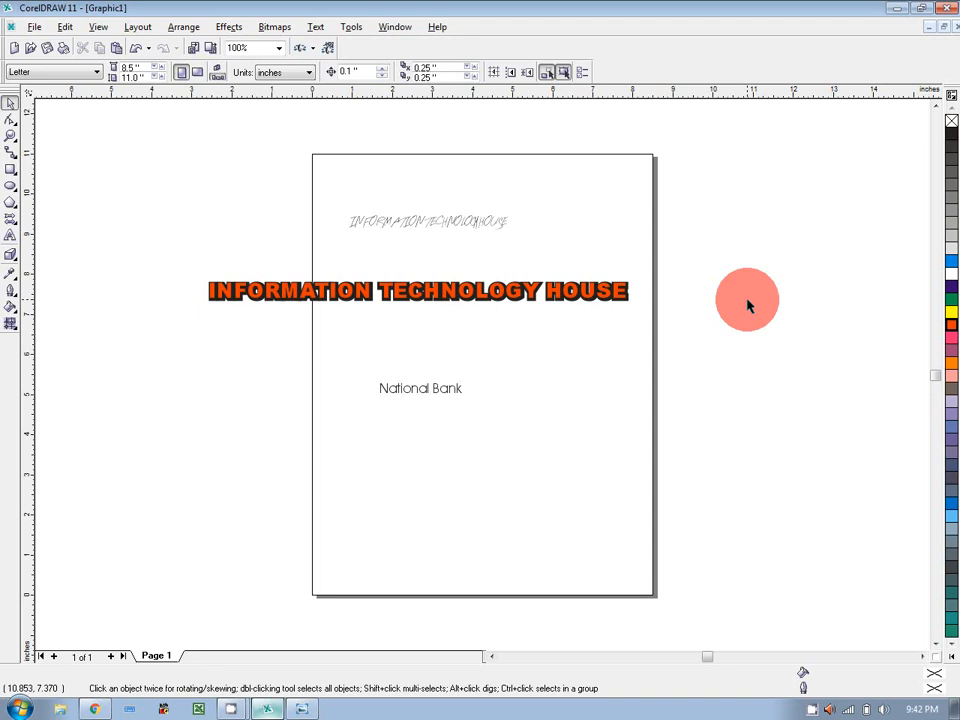
pyautogui.moveTo(450, 296); pyautogui.dragTo(450, 337)
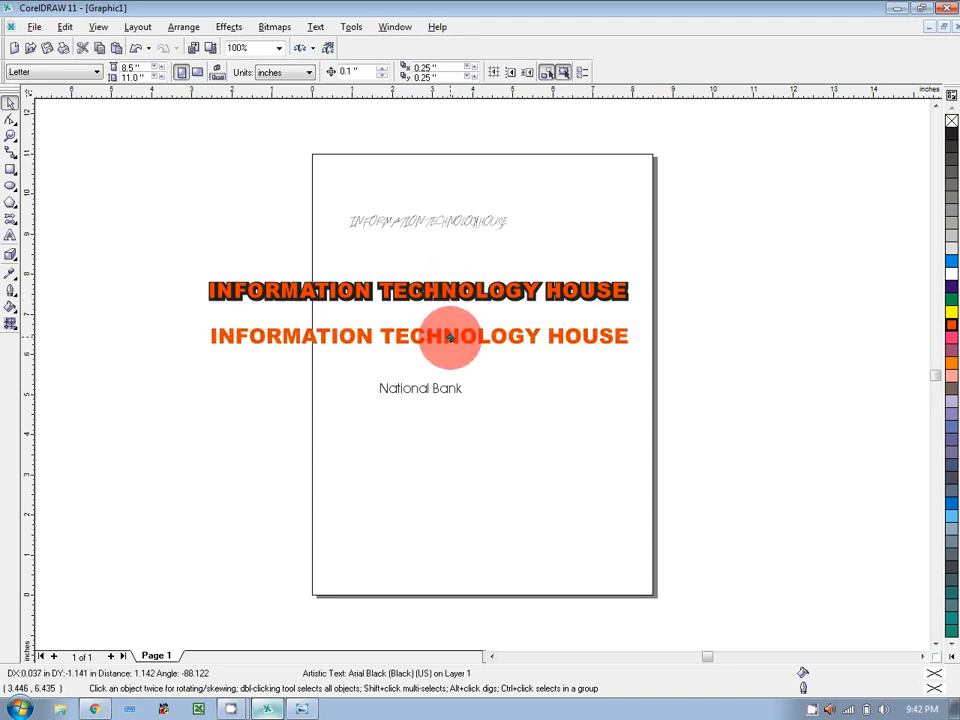
pyautogui.click(515, 291)
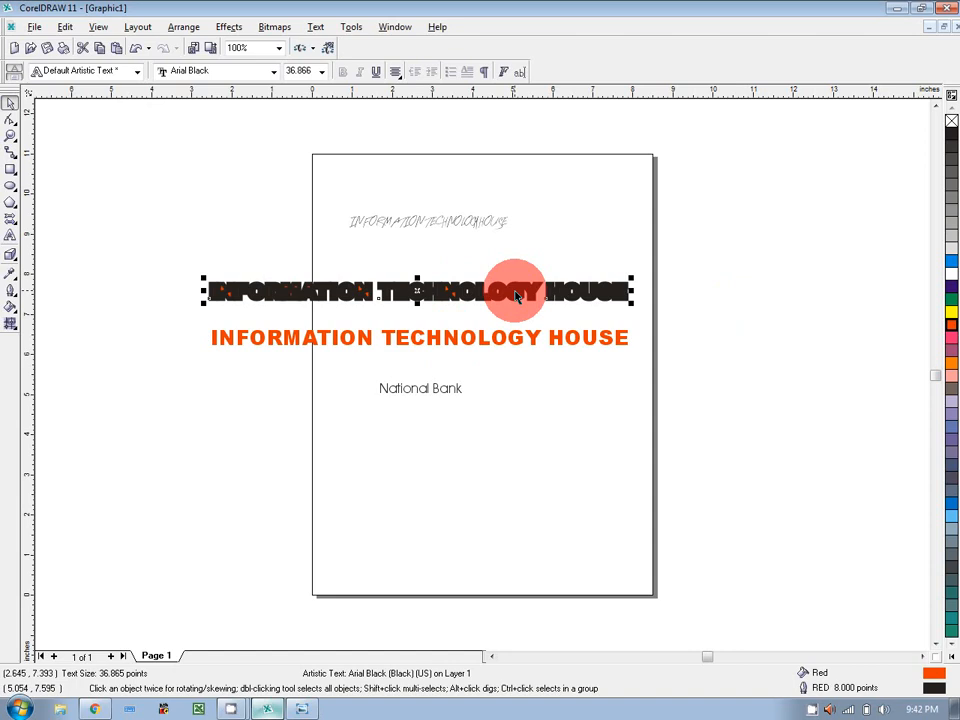
pyautogui.press('Delete')
# Delete the faint Arty Signature title and drag the orange heading up to the page top.
pyautogui.click(432, 224)
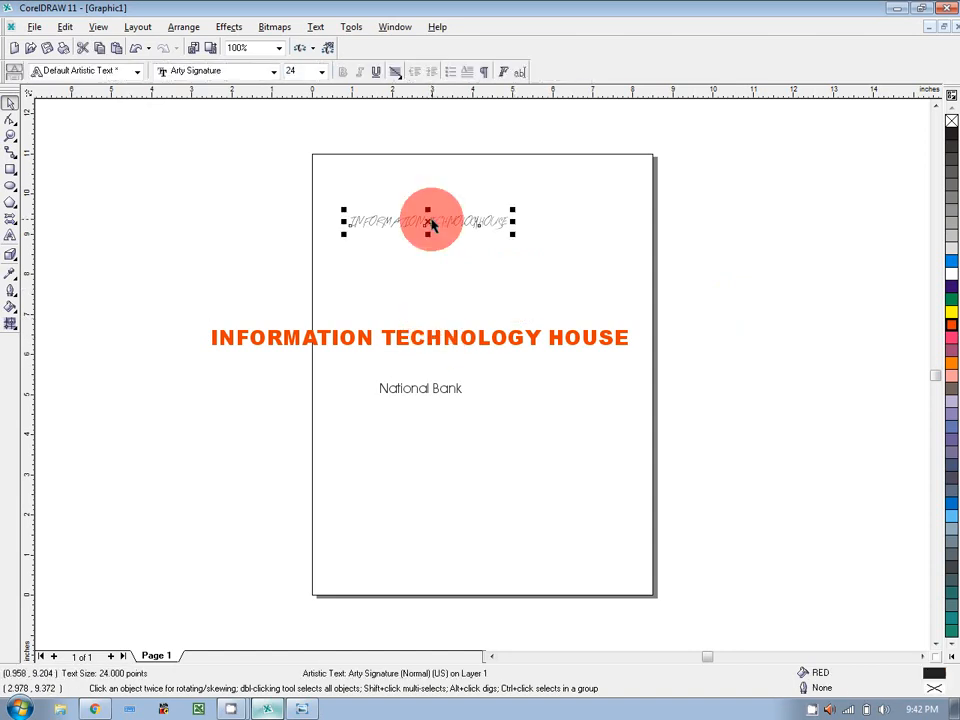
pyautogui.press('Delete')
pyautogui.moveTo(420, 337); pyautogui.dragTo(418, 217)
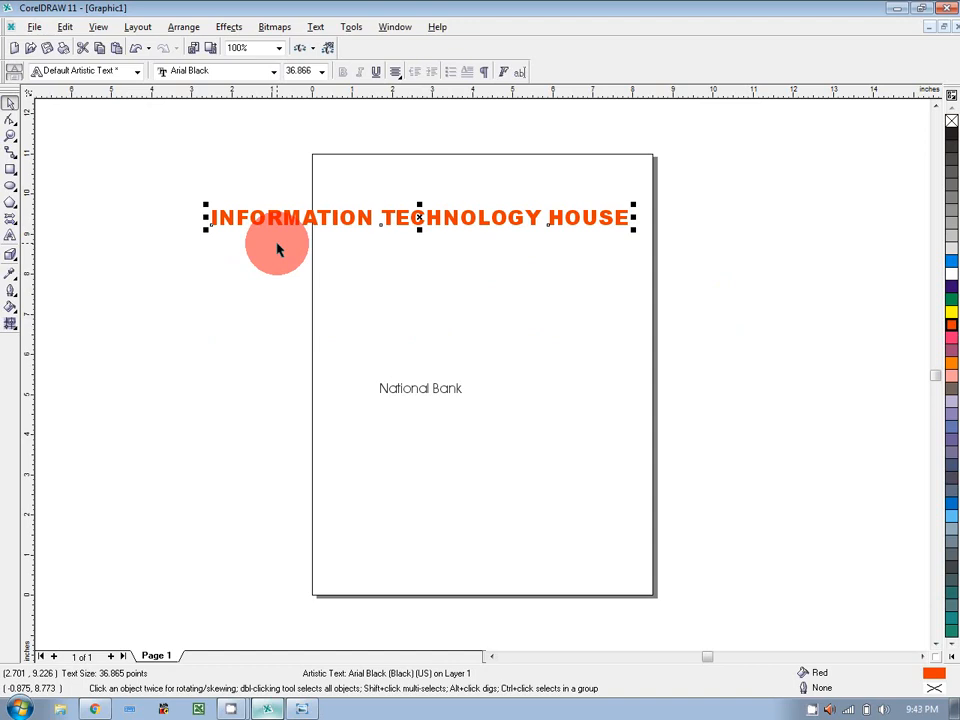
# Draw a large circle to the right of National Bank, then reselect the heading.
pyautogui.click(10, 186)
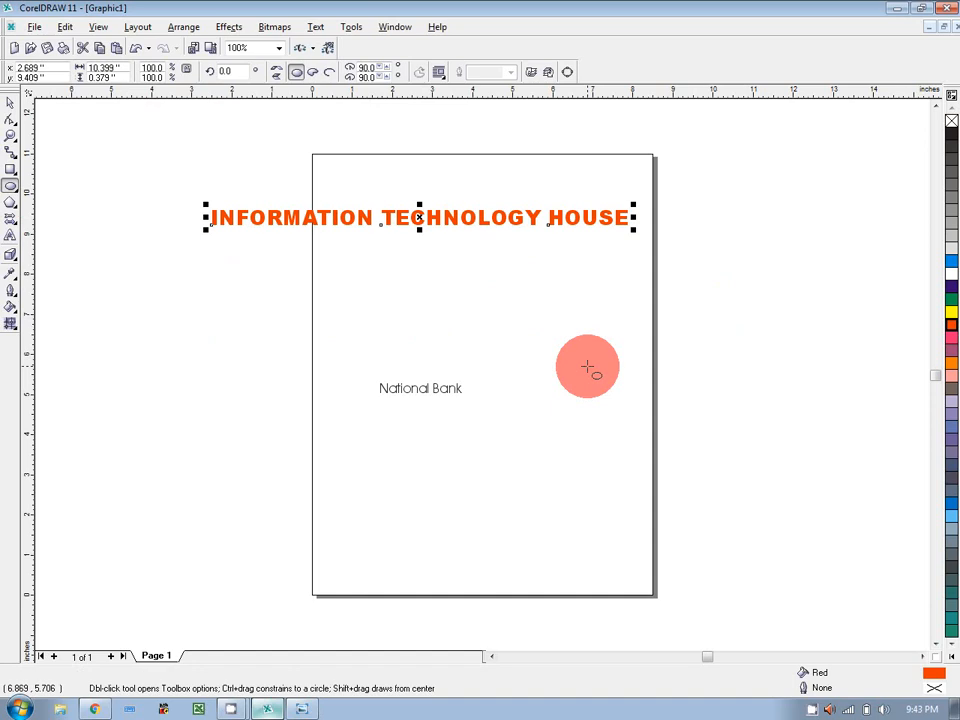
pyautogui.moveTo(588, 368); pyautogui.dragTo(687, 440)
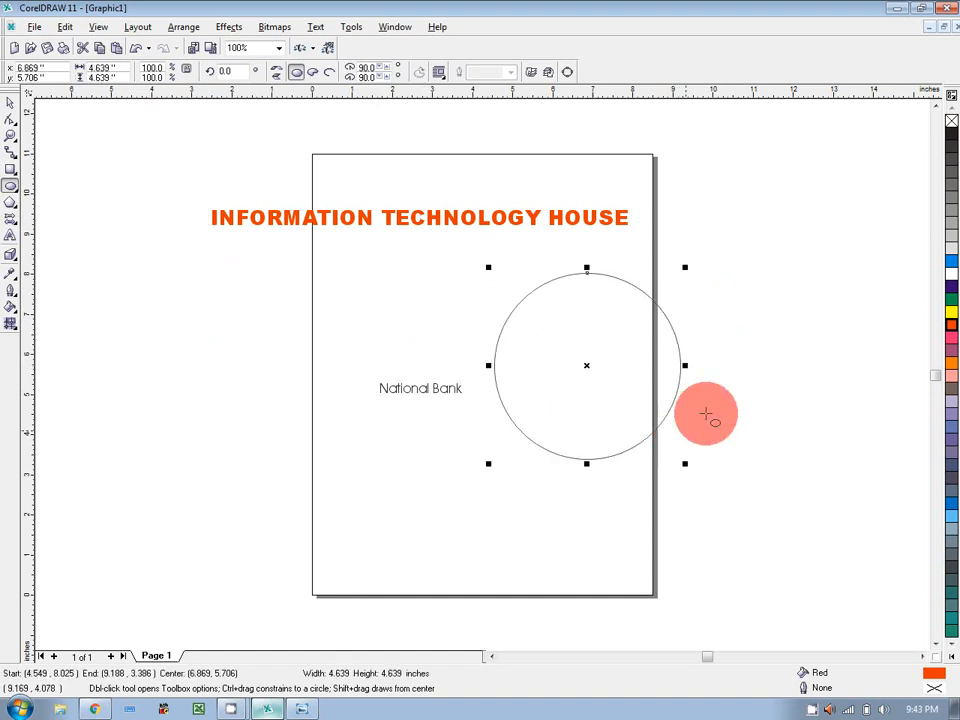
pyautogui.click(9, 102)
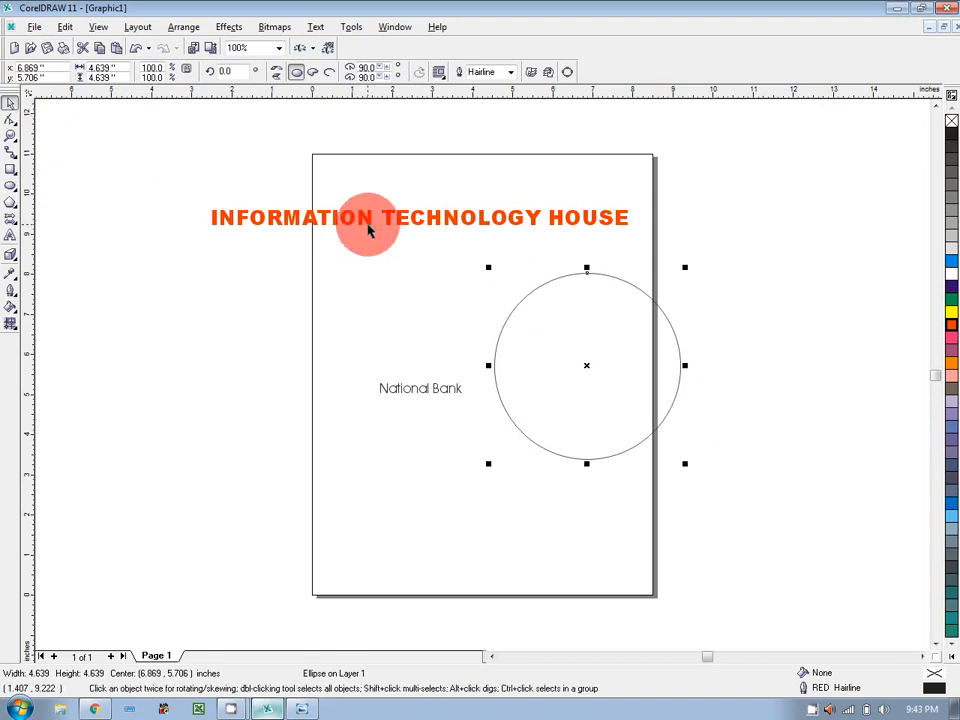
pyautogui.click(350, 226)
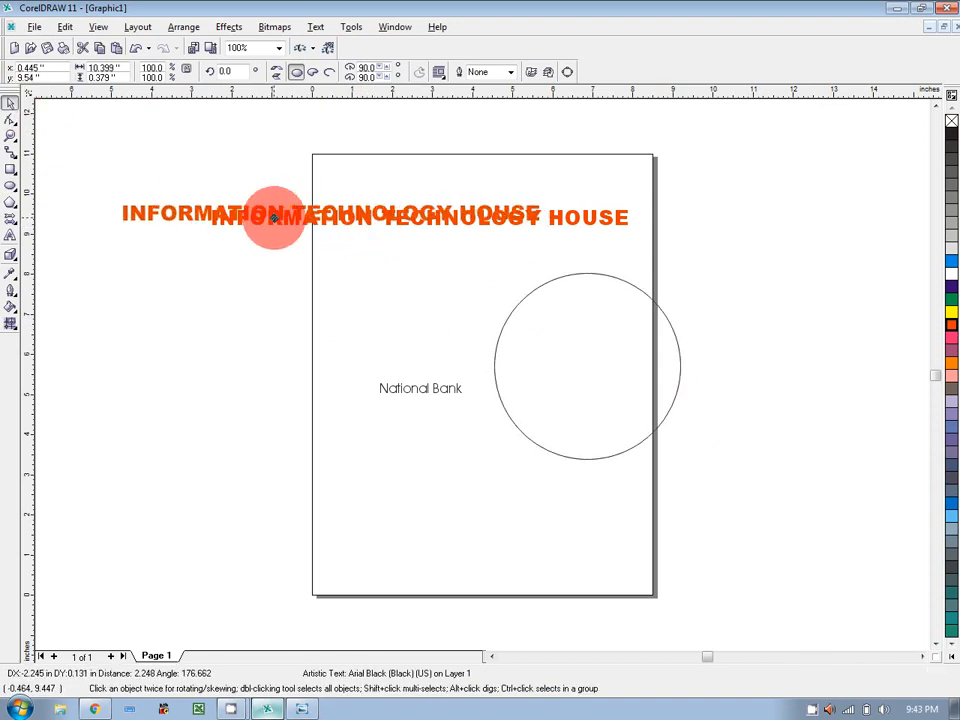
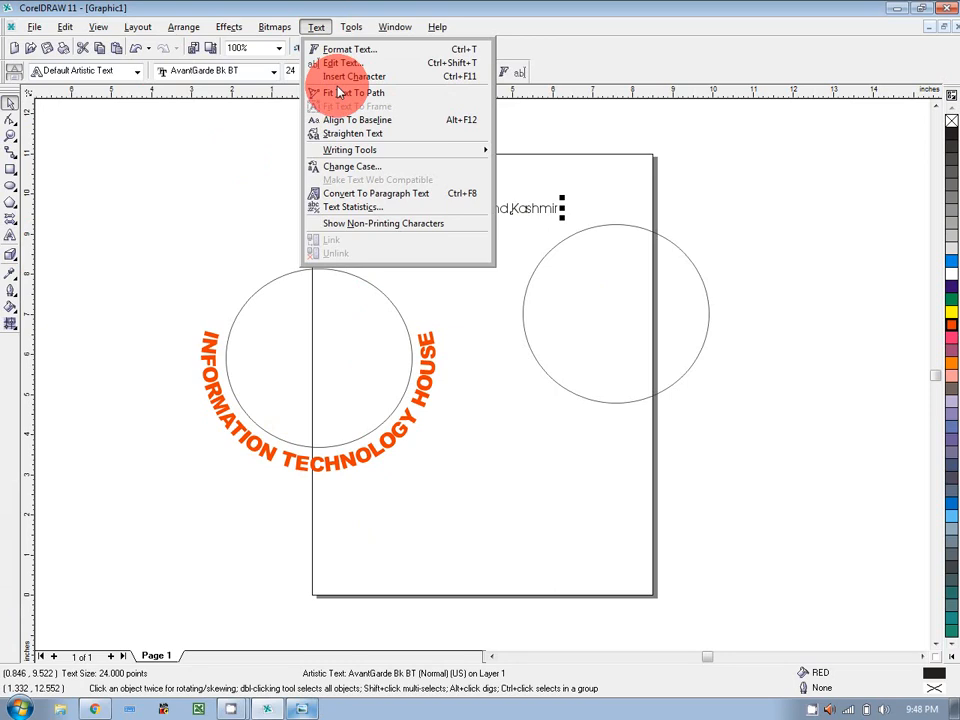
# Fit the Govt text along the right circle at 0.2" distance from the path.
pyautogui.click(338, 92)
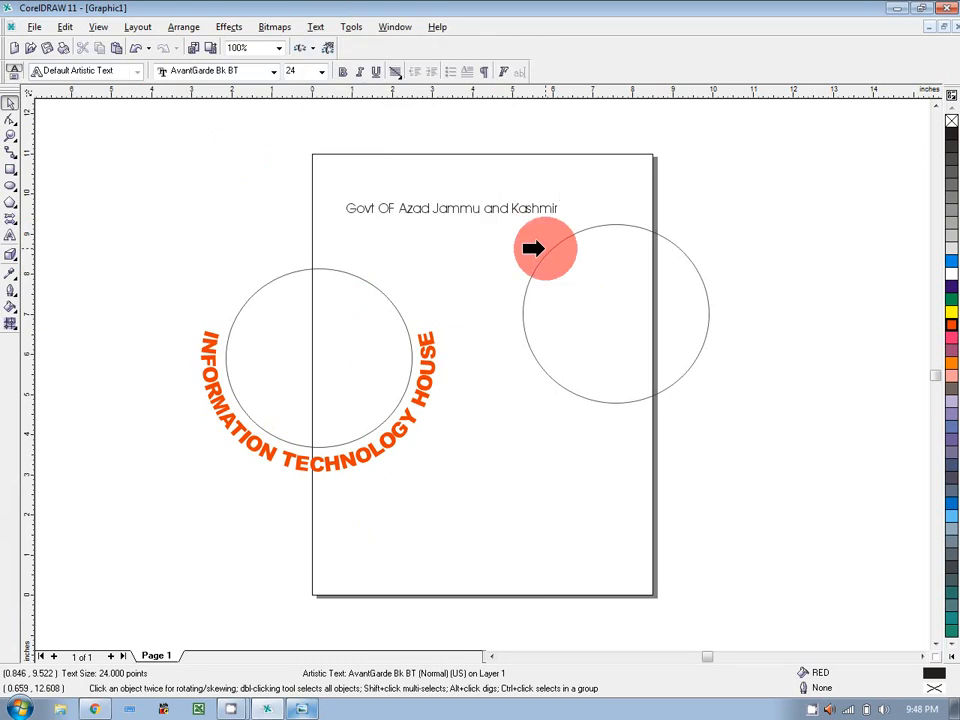
pyautogui.click(544, 248)
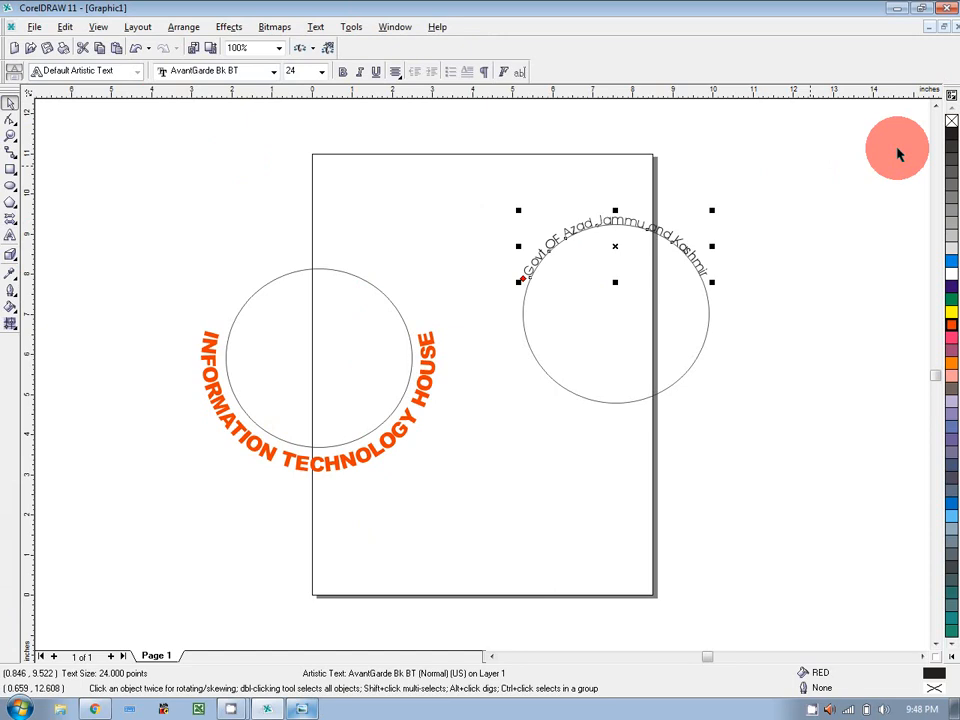
pyautogui.click(594, 221)
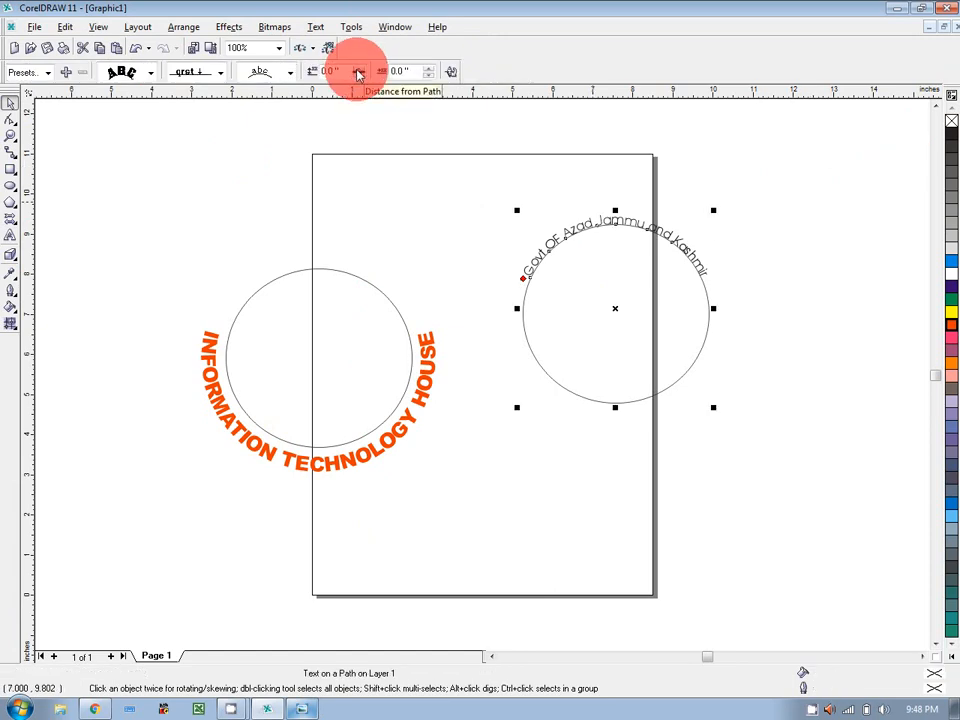
pyautogui.click(358, 72)
pyautogui.click(358, 72)
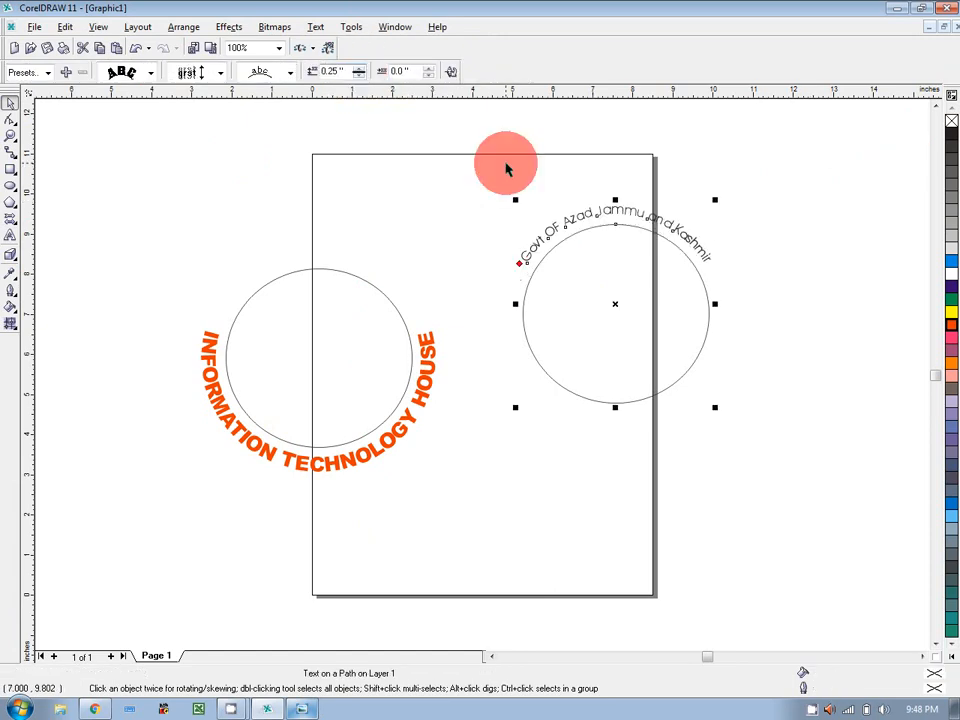
pyautogui.click(358, 78)
# Move the curved Govt text onto the left circle and delete the guide circle.
pyautogui.moveTo(486, 182); pyautogui.dragTo(741, 421)
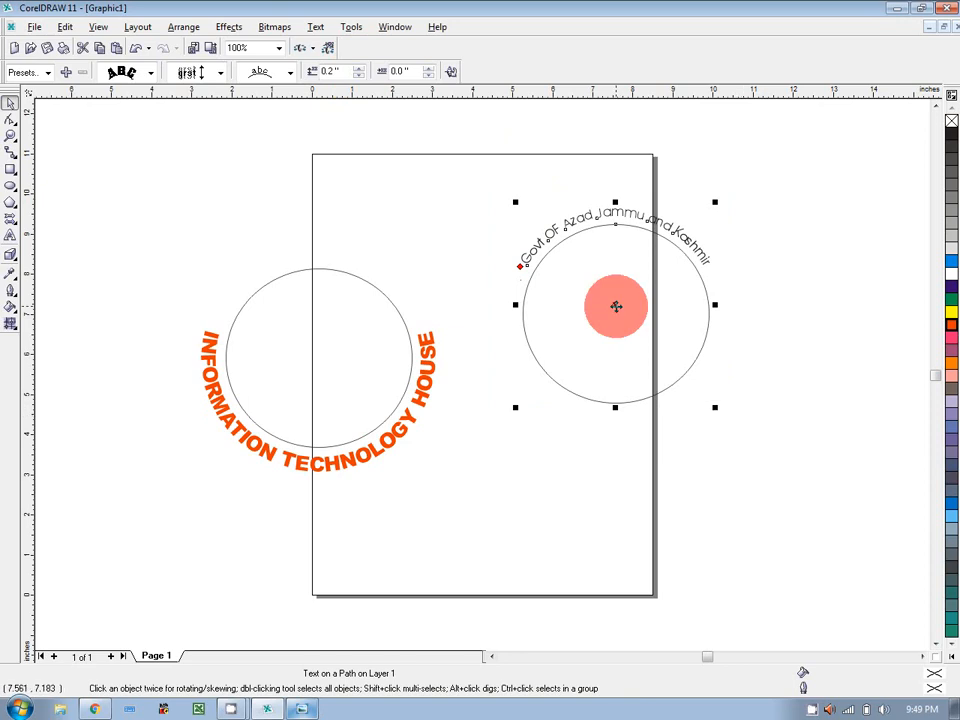
pyautogui.moveTo(616, 306); pyautogui.dragTo(317, 347)
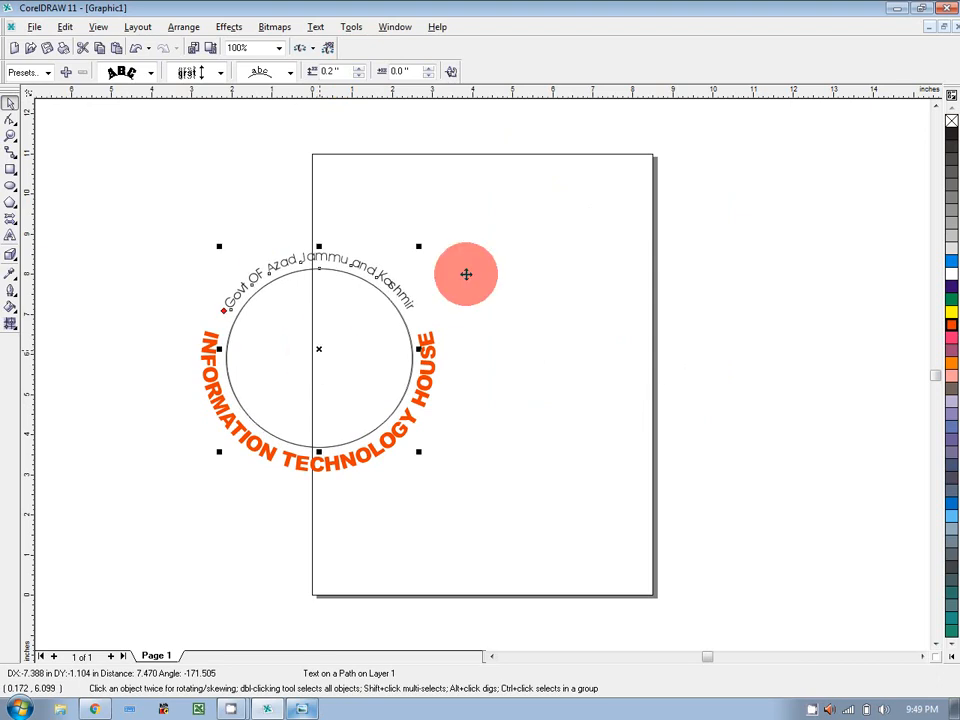
pyautogui.click(553, 223)
pyautogui.click(406, 321)
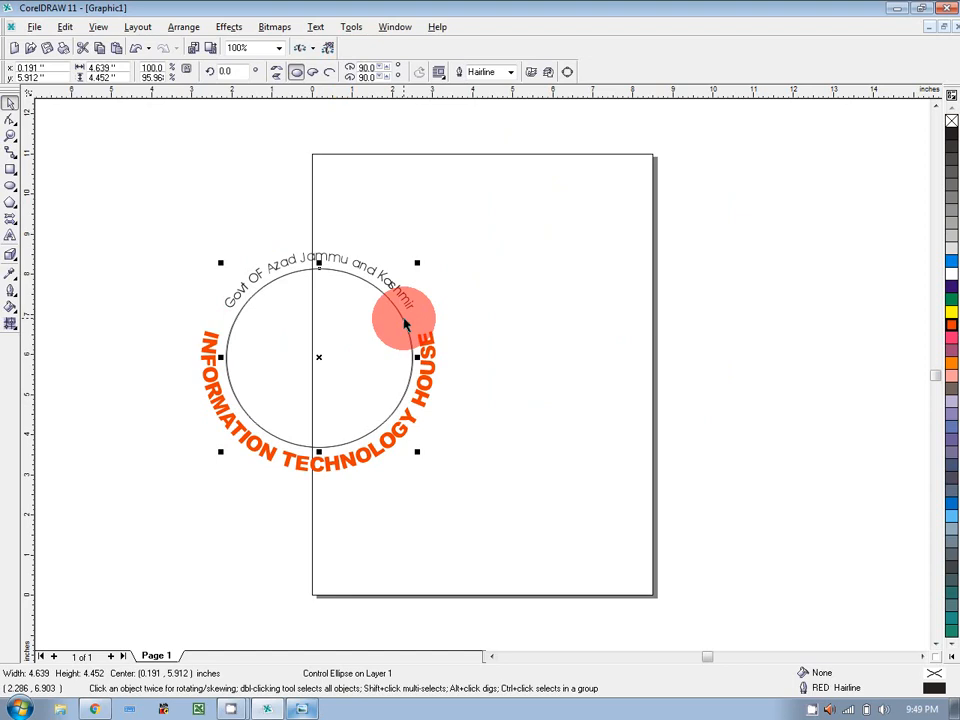
pyautogui.press('Delete')
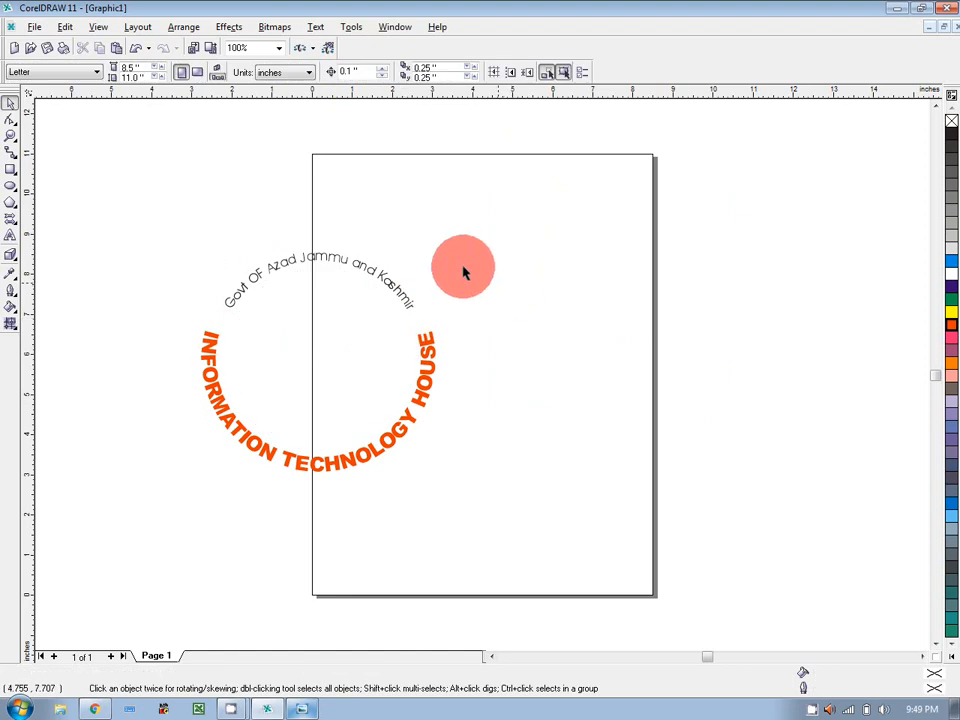
# Delete both curved text lines and a test number text, then view the lecture title image.
pyautogui.moveTo(289, 333); pyautogui.dragTo(556, 516)
pyautogui.press('Delete')
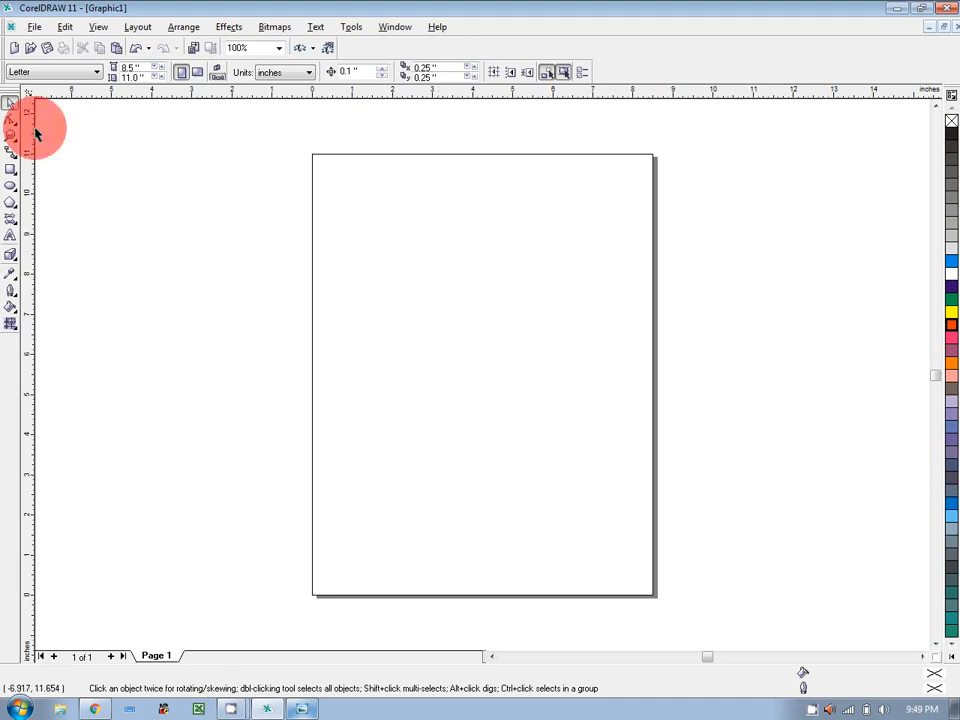
pyautogui.click(11, 236)
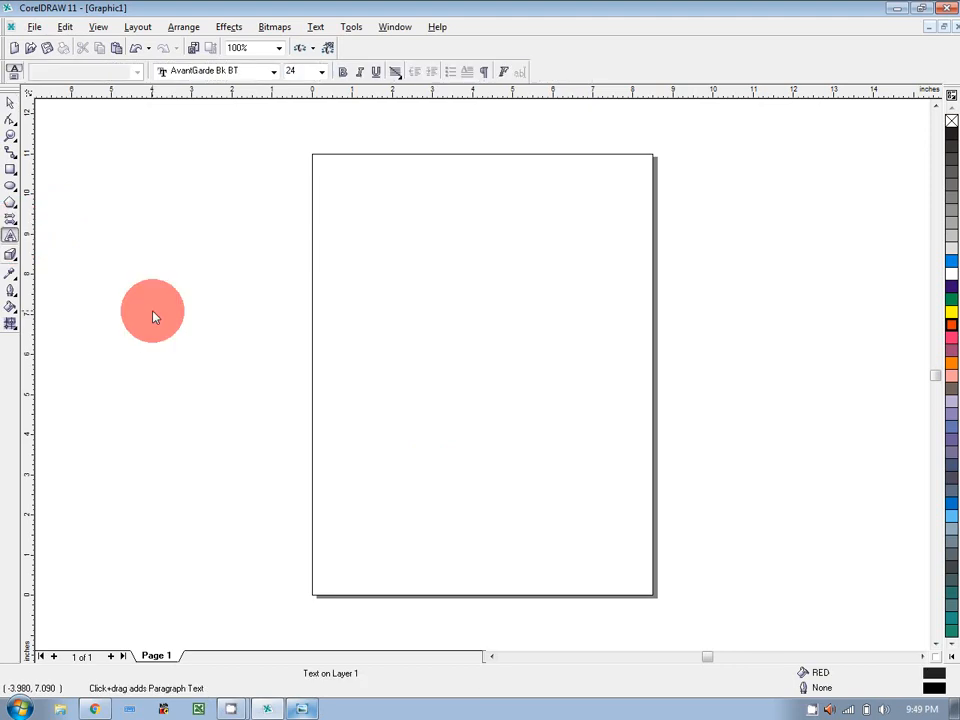
pyautogui.click(154, 315)
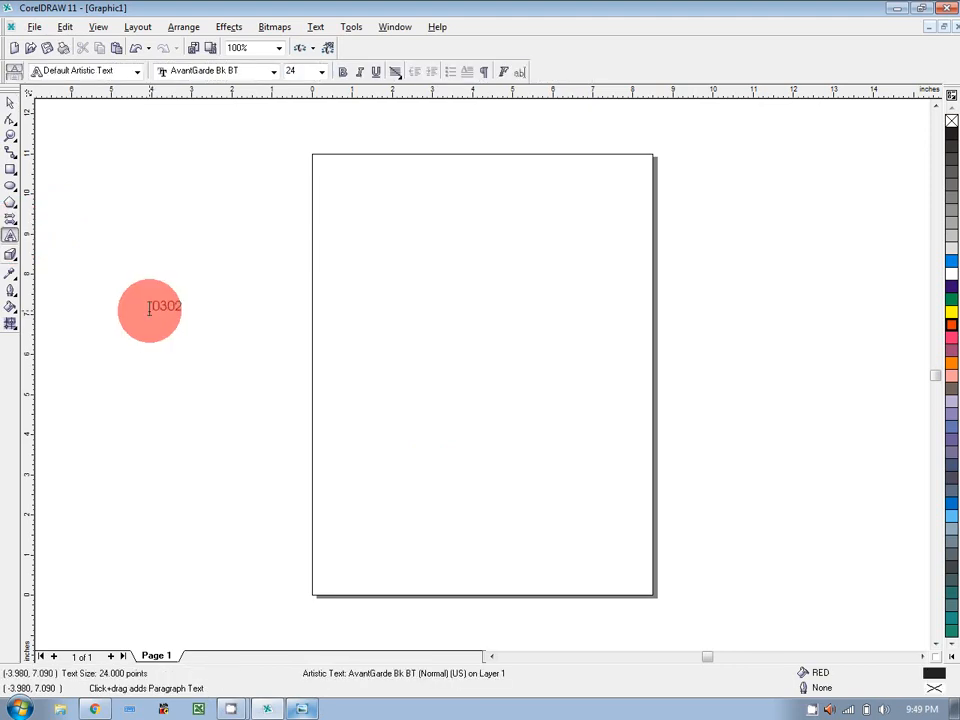
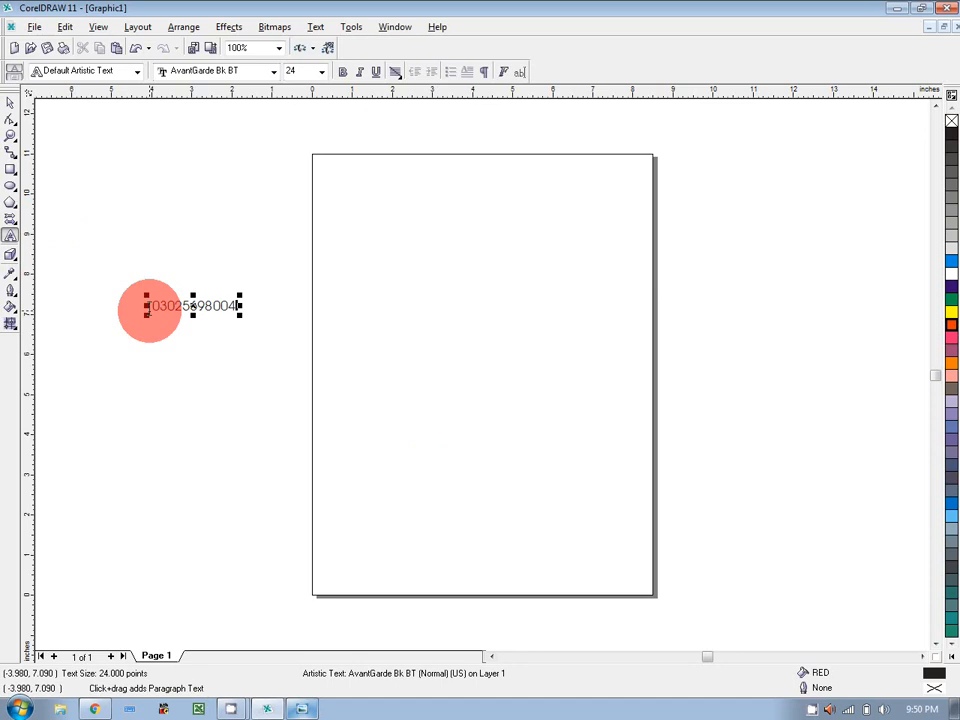
pyautogui.click(12, 104)
pyautogui.press('Delete')
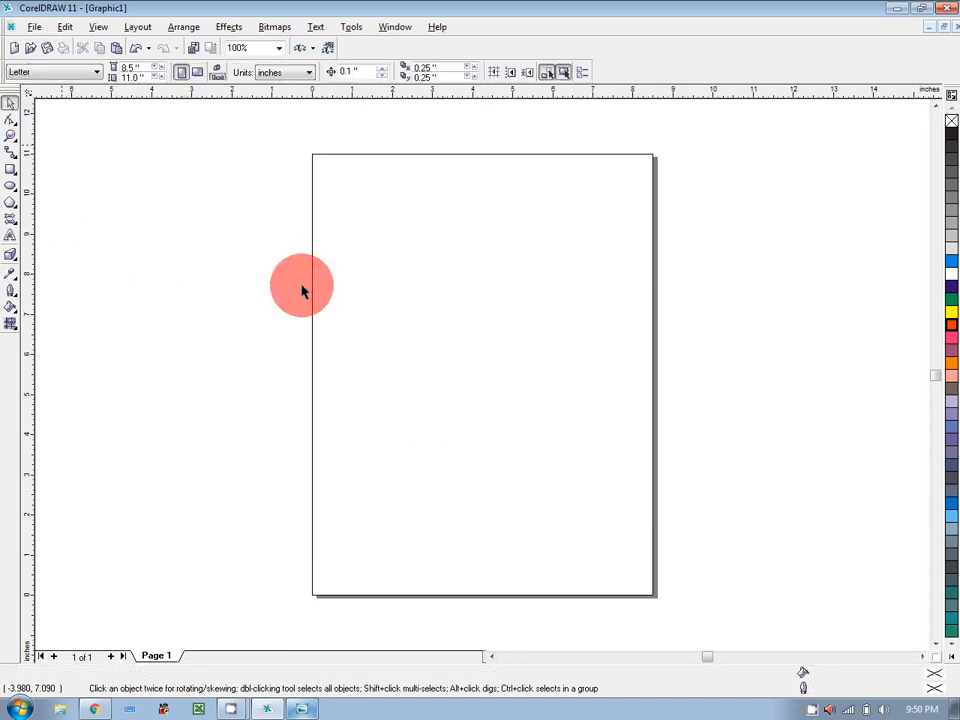
pyautogui.click(302, 710)
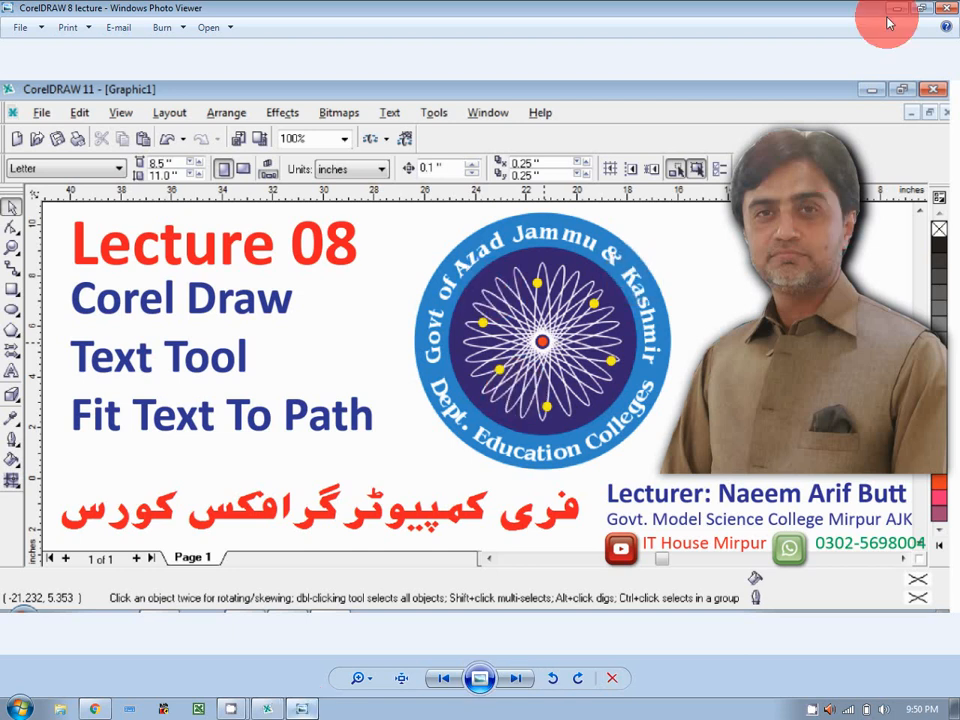
# Return from the reference image and draw a tall 0.879" by 4.527" ellipse near the page centre.
pyautogui.click(302, 709)
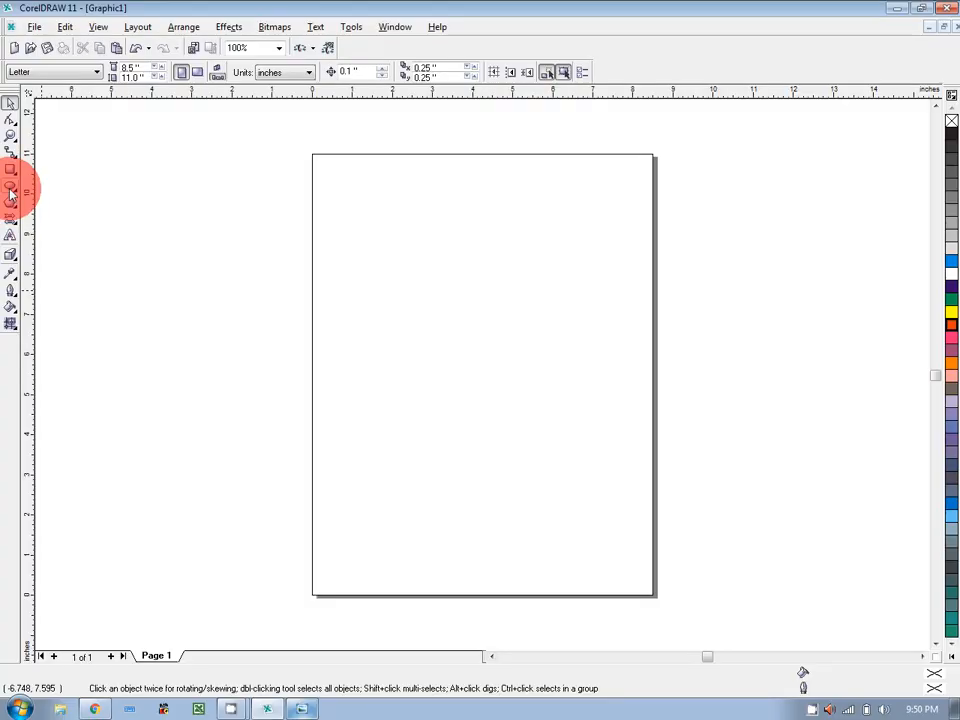
pyautogui.click(11, 189)
pyautogui.moveTo(452, 278); pyautogui.dragTo(489, 460)
# Leave the first rotated copies of the ellipse, tilted around its centre to about 332 degrees.
pyautogui.click(10, 102)
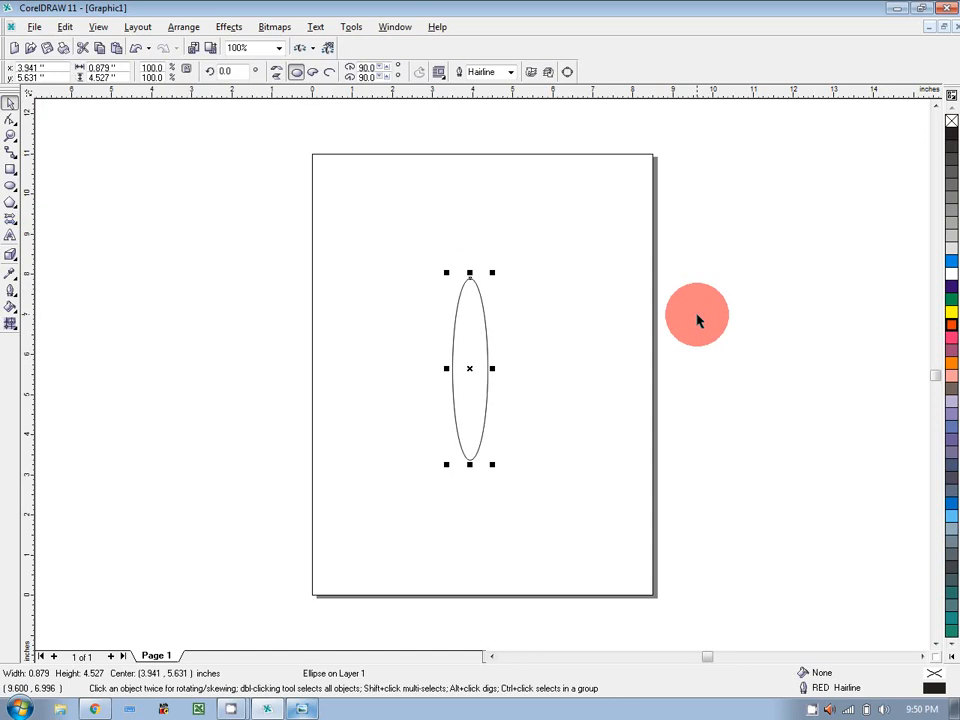
pyautogui.click(469, 367)
pyautogui.moveTo(493, 273); pyautogui.dragTo(514, 281)
pyautogui.rightClick(514, 281)
pyautogui.hotkey('ctrl', 'r')
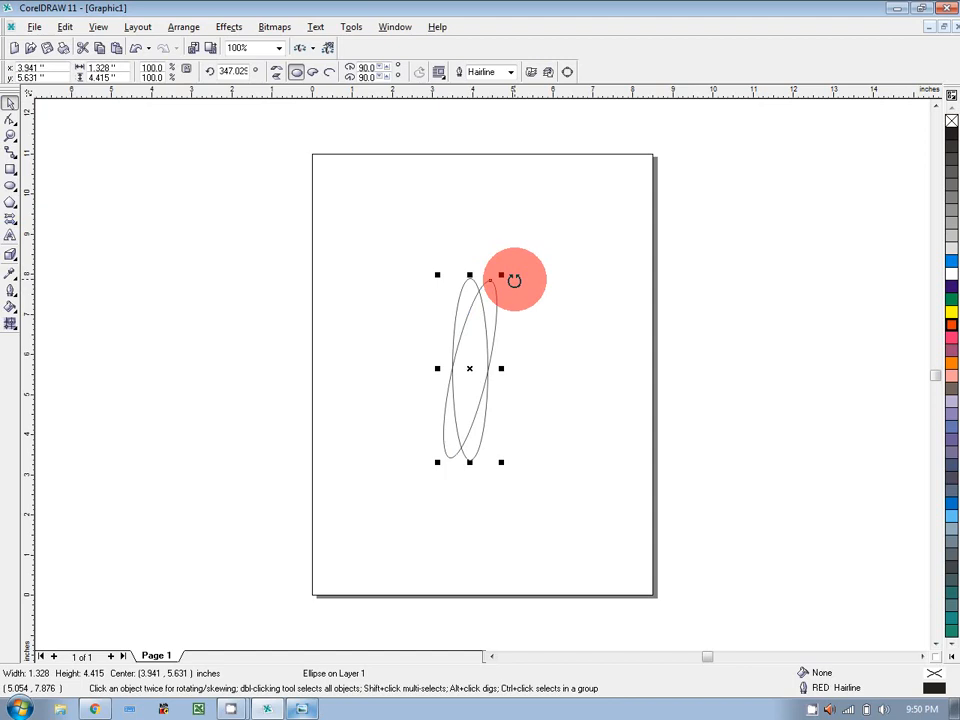
pyautogui.click(508, 276)
pyautogui.moveTo(506, 274); pyautogui.dragTo(525, 288)
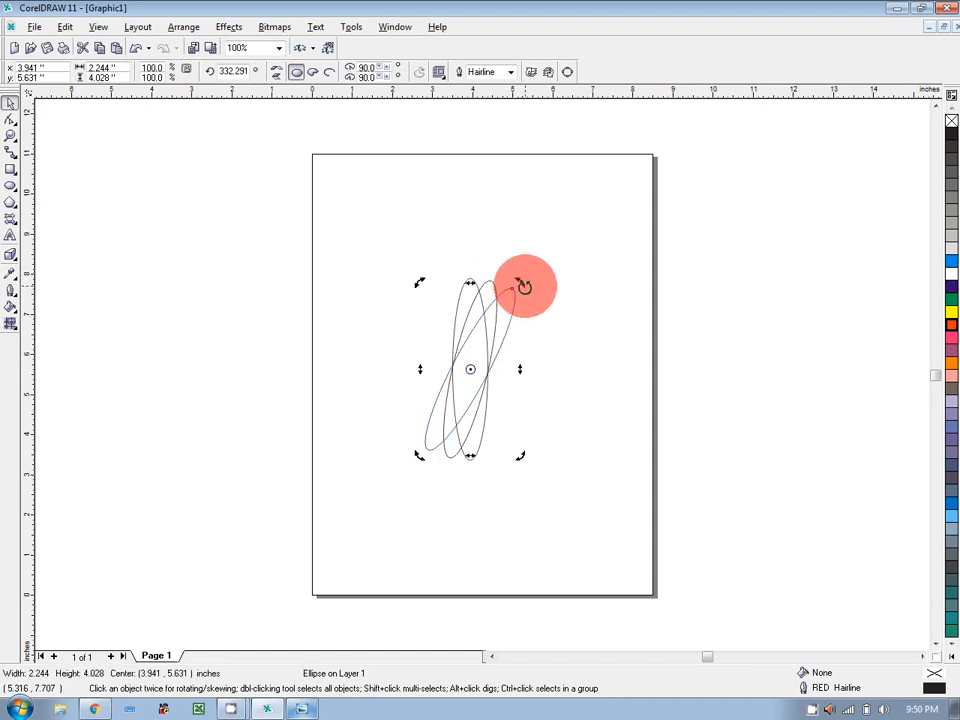
pyautogui.press('KP_Add')
# Add more rotated ellipse copies at about 316, 304 and 289 degrees.
pyautogui.click(468, 370)
pyautogui.moveTo(517, 281); pyautogui.dragTo(540, 311)
pyautogui.press('KP_Add')
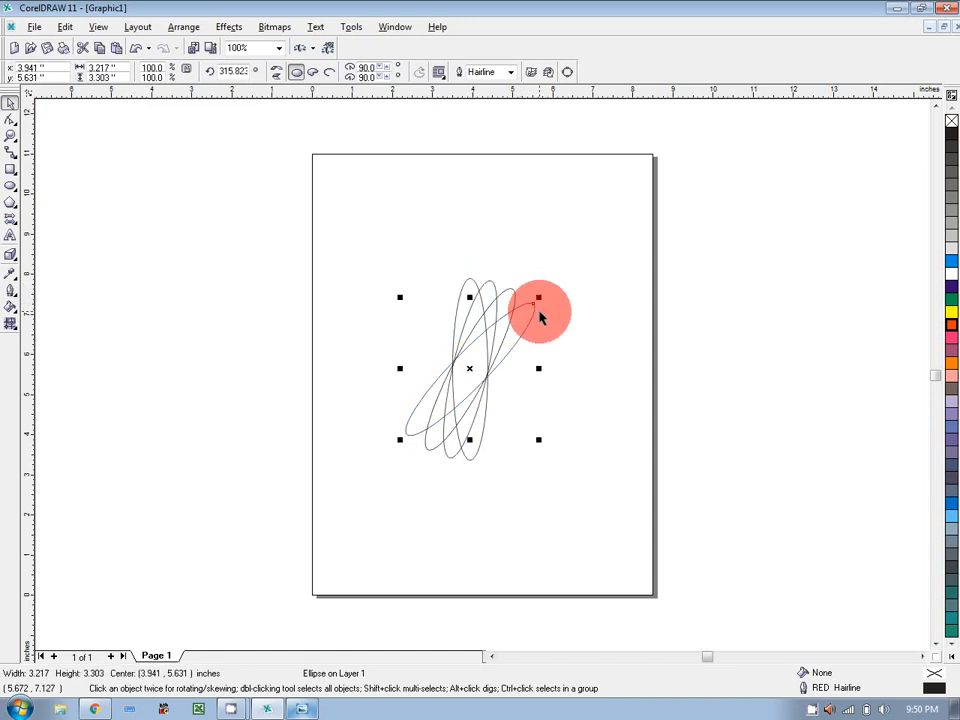
pyautogui.click(469, 369)
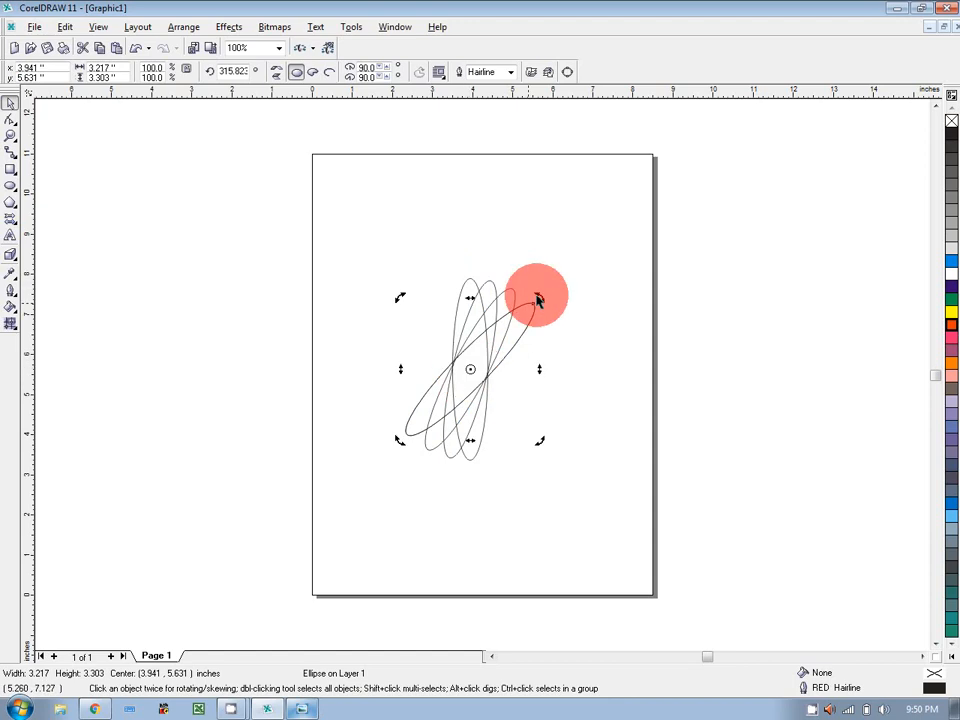
pyautogui.moveTo(539, 295); pyautogui.dragTo(549, 313)
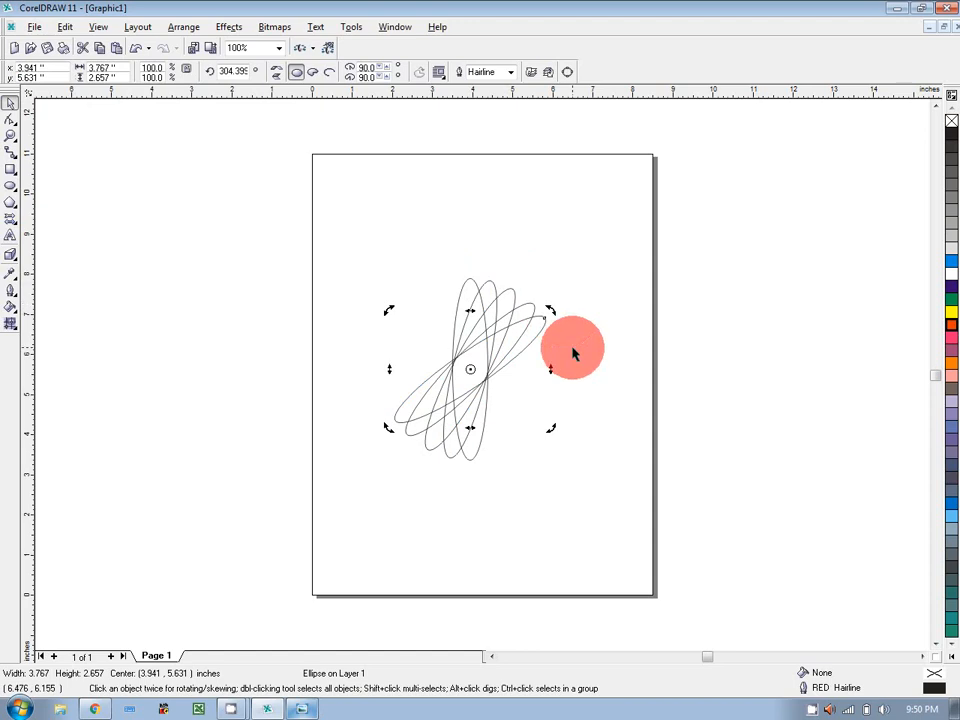
pyautogui.click(572, 348)
pyautogui.click(484, 363)
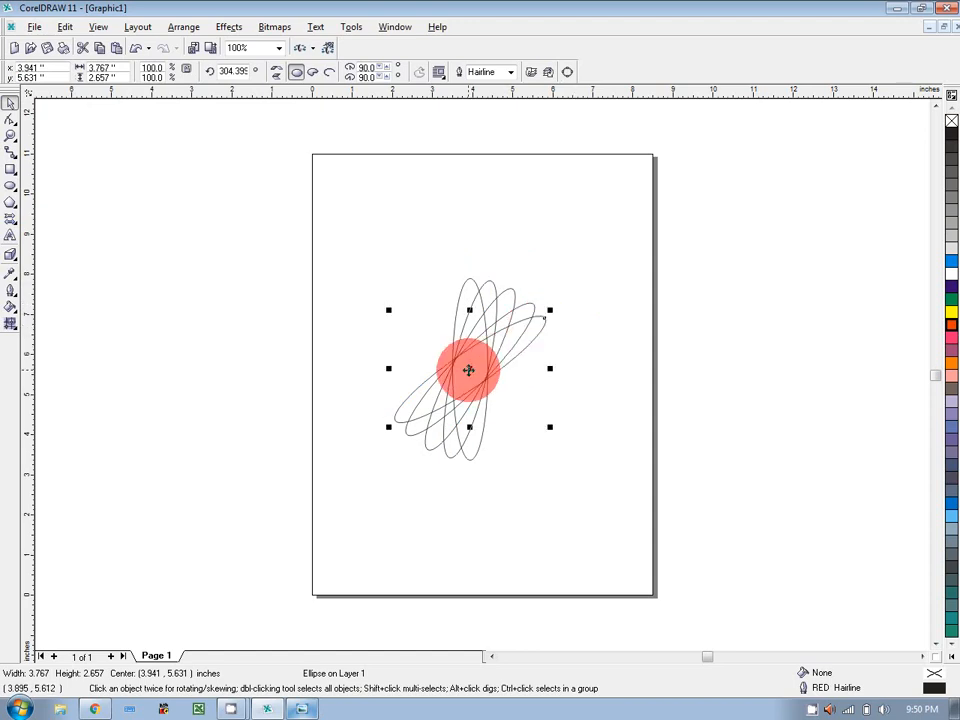
pyautogui.click(469, 369)
pyautogui.moveTo(556, 309)
pyautogui.mouseDown()
pyautogui.moveTo(567, 337)
pyautogui.moveTo(562, 329)
pyautogui.mouseUp()
pyautogui.rightClick(562, 329)
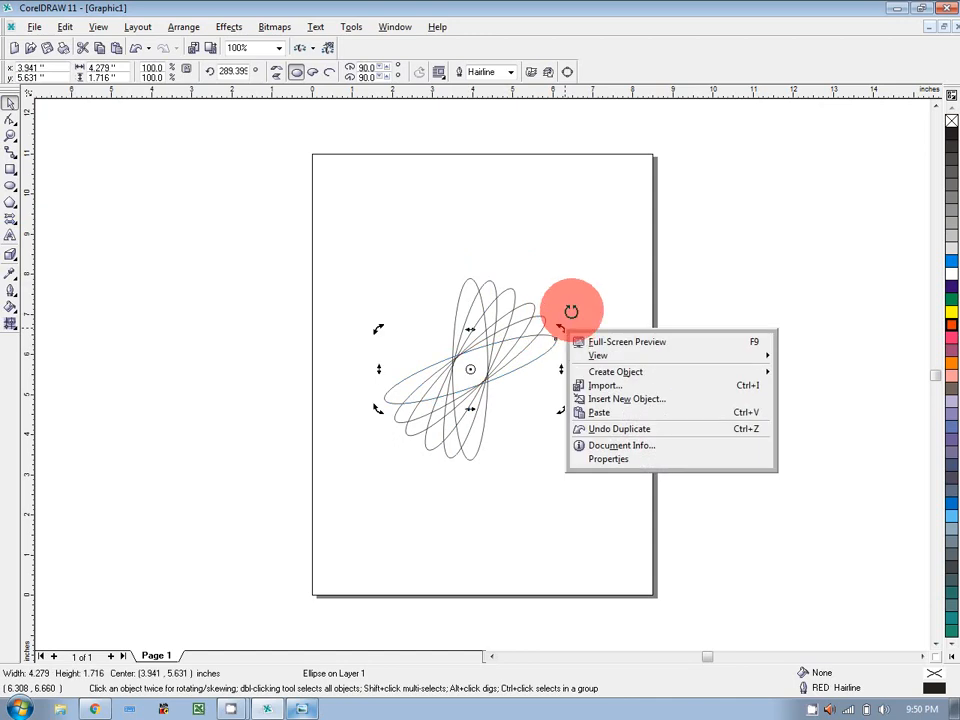
pyautogui.click(679, 257)
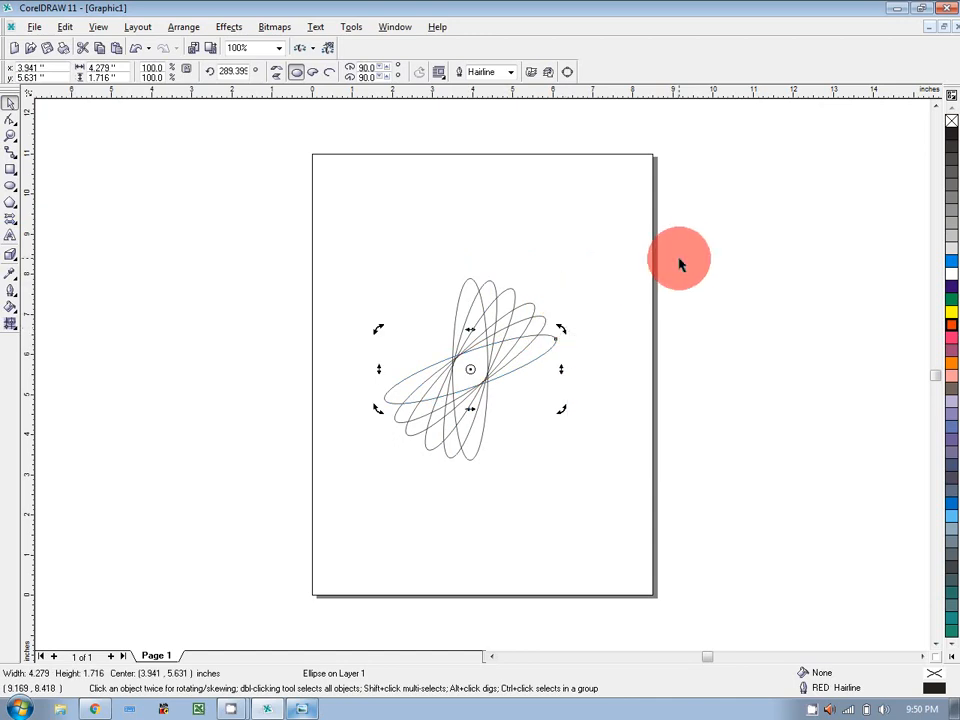
pyautogui.click(679, 263)
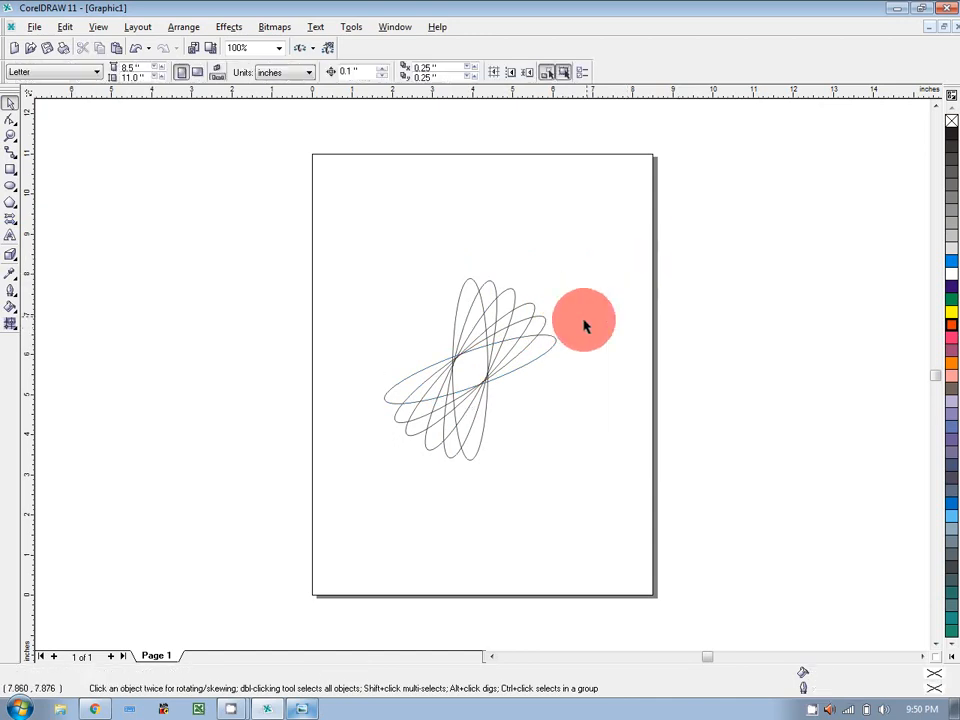
# Rotate further ellipse copies around the centre, from about 292 down to 240 degrees.
pyautogui.click(476, 377)
pyautogui.click(470, 371)
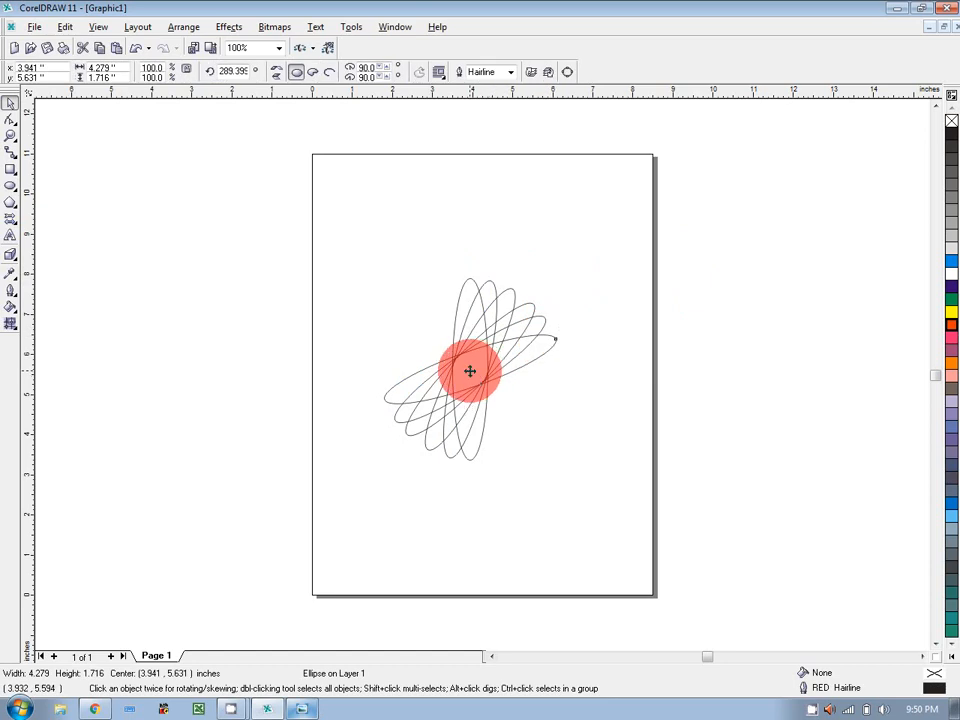
pyautogui.moveTo(559, 331); pyautogui.dragTo(558, 328)
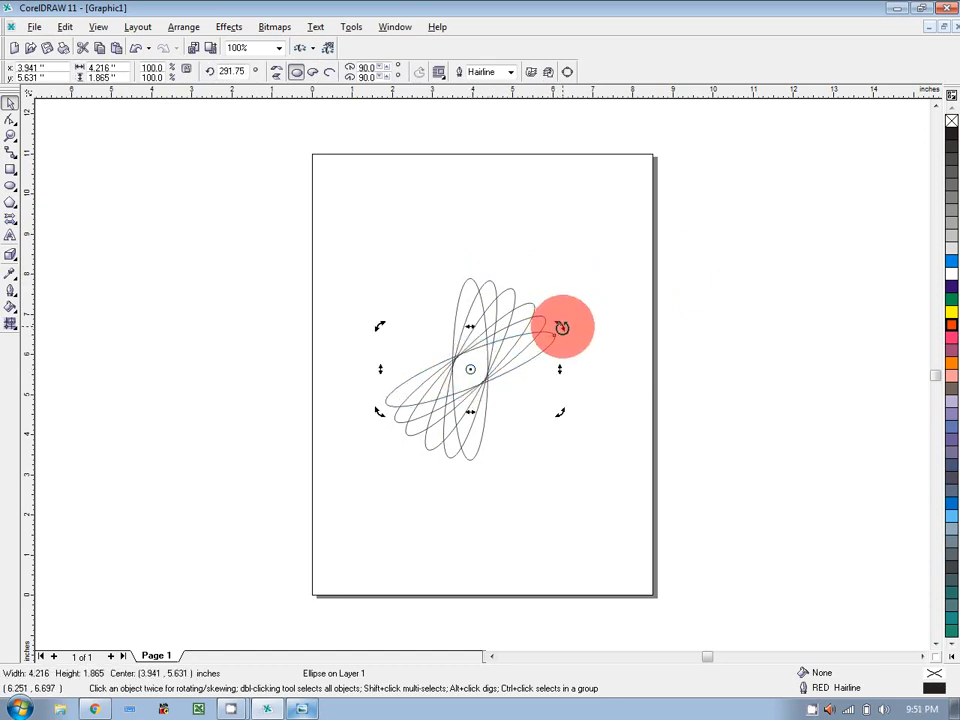
pyautogui.click(465, 377)
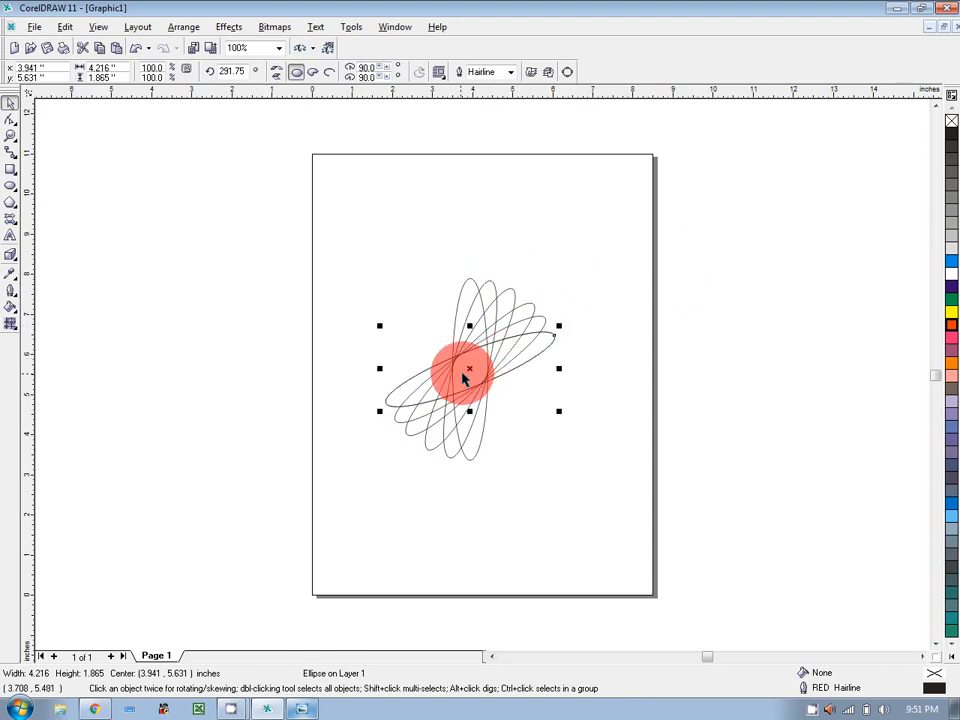
pyautogui.click(465, 377)
pyautogui.moveTo(561, 324)
pyautogui.mouseDown()
pyautogui.moveTo(575, 347)
pyautogui.moveTo(553, 347)
pyautogui.mouseUp()
pyautogui.click(553, 348)
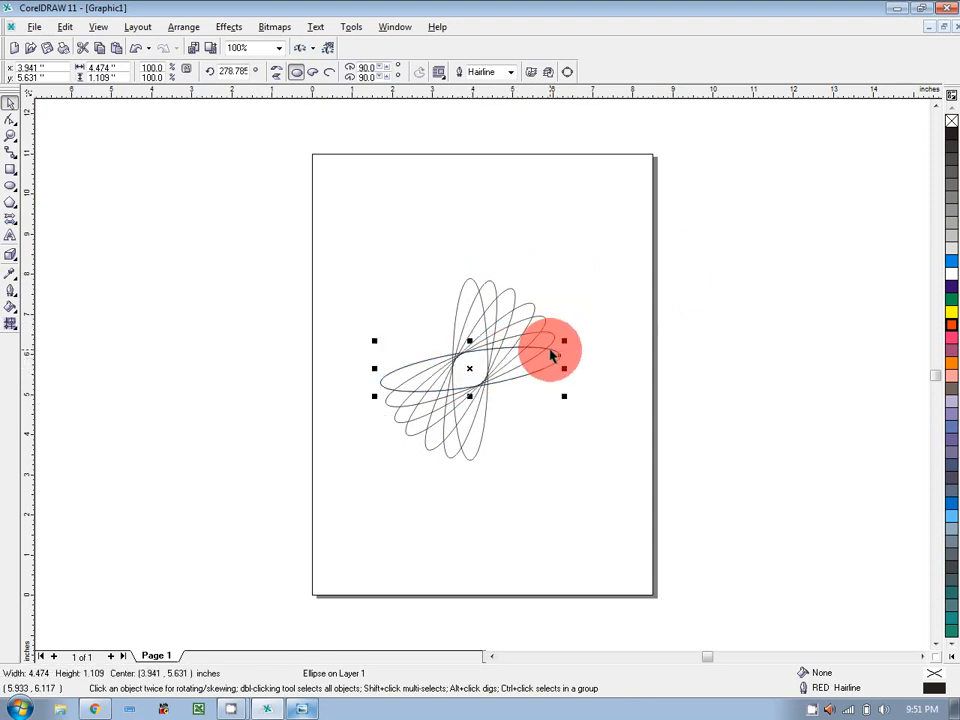
pyautogui.click(469, 368)
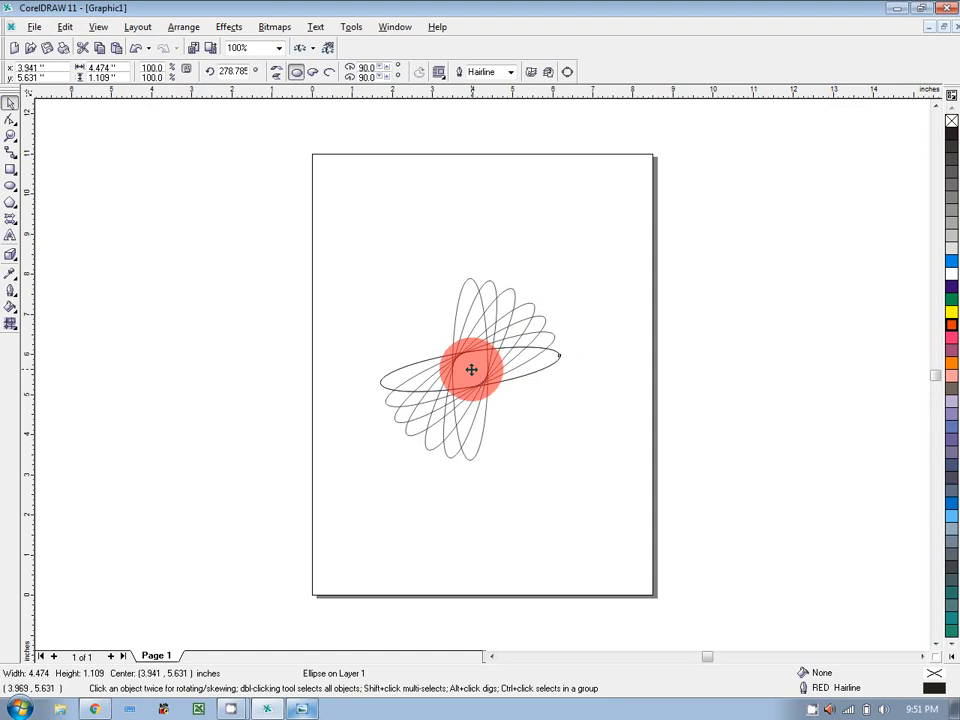
pyautogui.moveTo(563, 339); pyautogui.dragTo(566, 366)
pyautogui.click(566, 366)
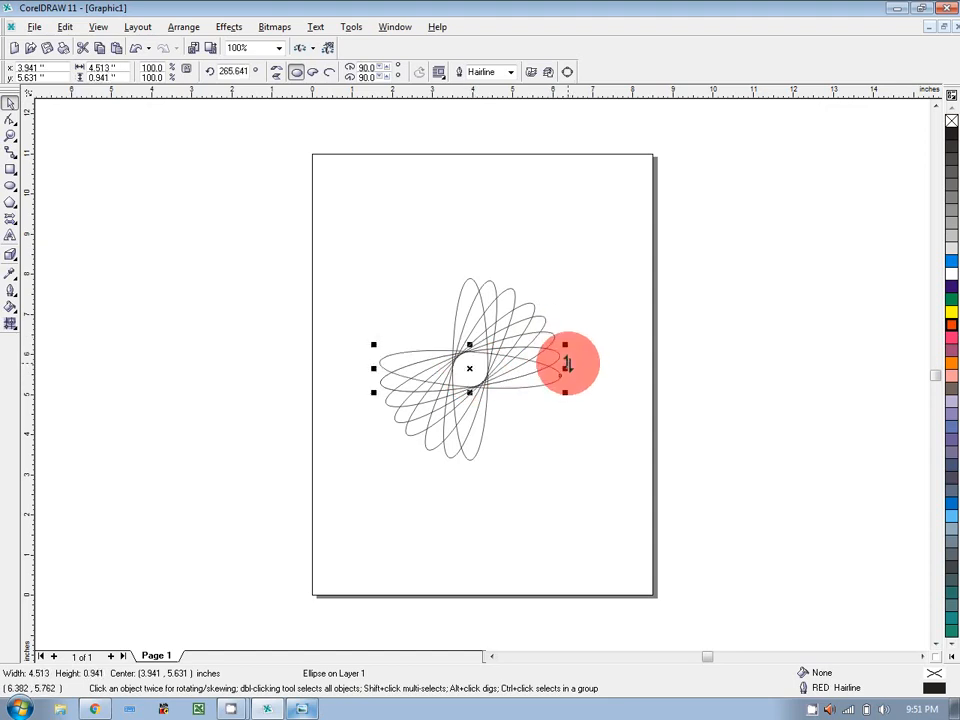
pyautogui.click(469, 366)
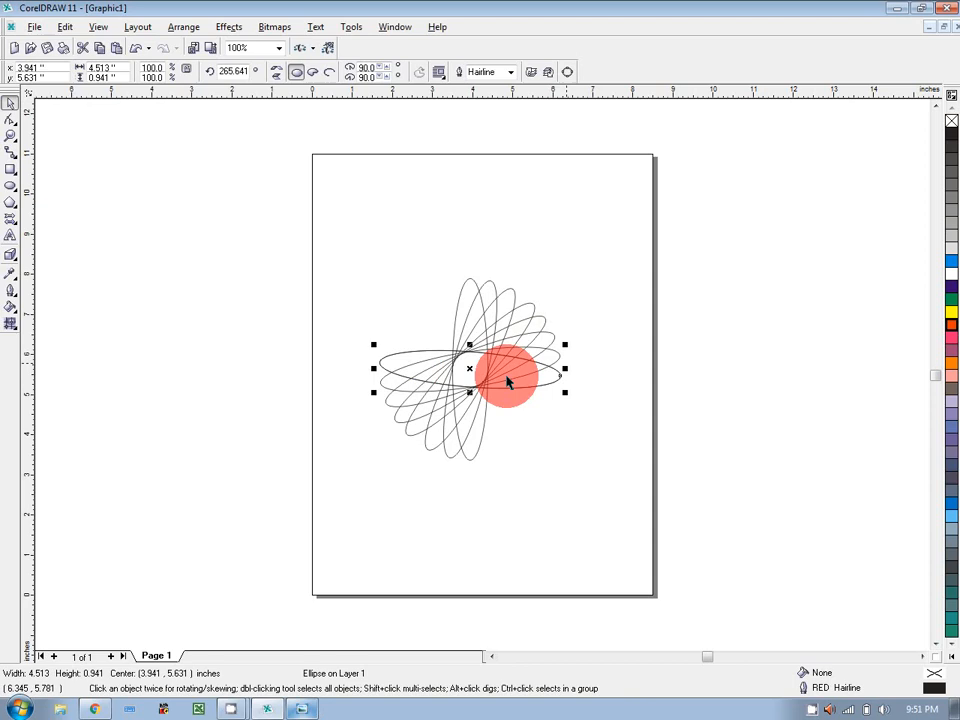
pyautogui.moveTo(565, 391); pyautogui.dragTo(561, 401)
pyautogui.click(563, 416)
pyautogui.click(467, 369)
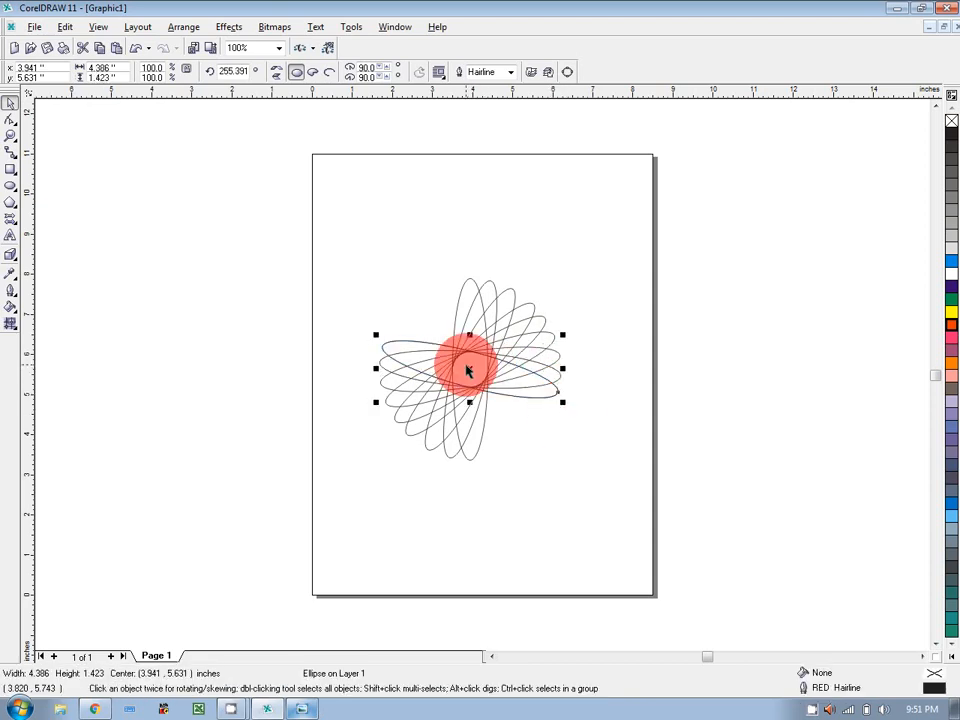
pyautogui.moveTo(559, 399); pyautogui.dragTo(553, 426)
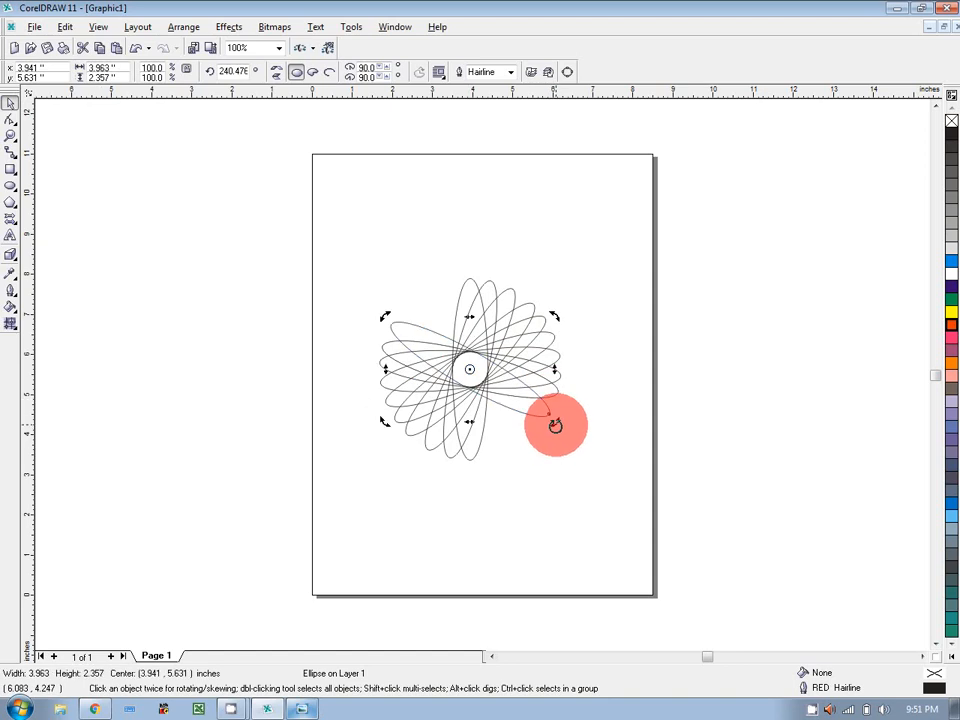
# Duplicate and rotate two more ellipse copies to about 227 and 208 degrees.
pyautogui.press('KP_Add')
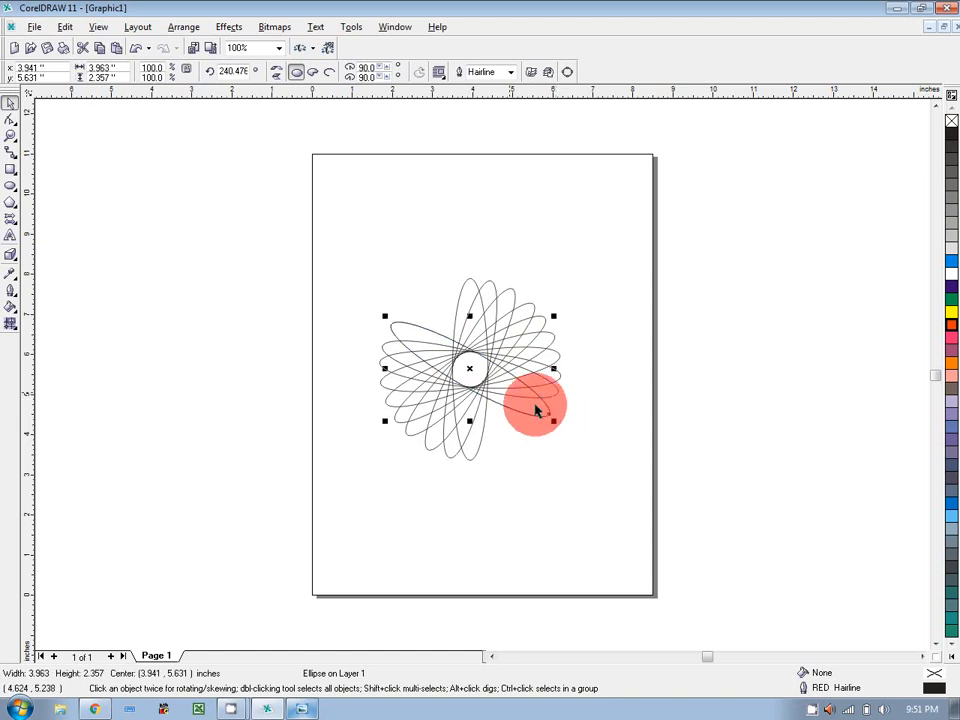
pyautogui.click(469, 370)
pyautogui.moveTo(553, 426); pyautogui.dragTo(540, 440)
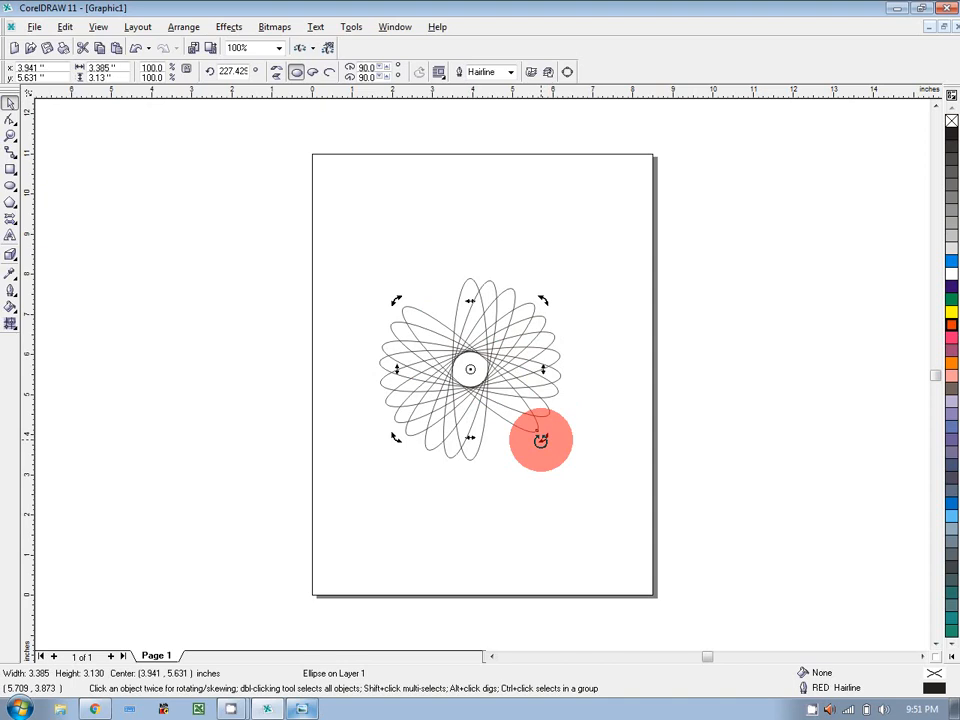
pyautogui.press('KP_Add')
pyautogui.click(470, 368)
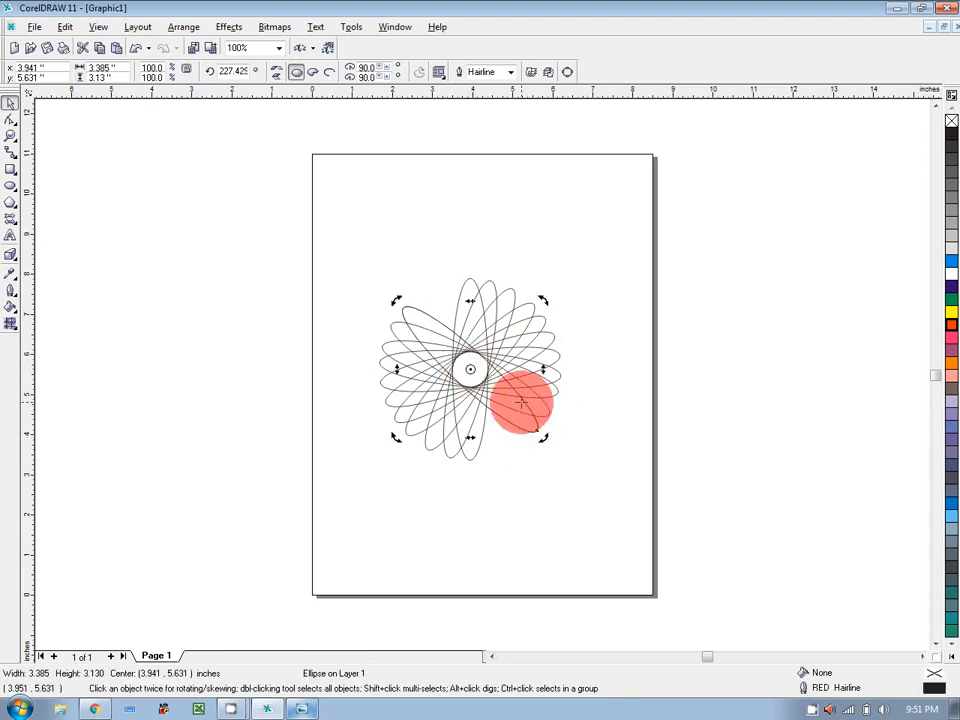
pyautogui.moveTo(542, 439); pyautogui.dragTo(521, 454)
pyautogui.click(620, 390)
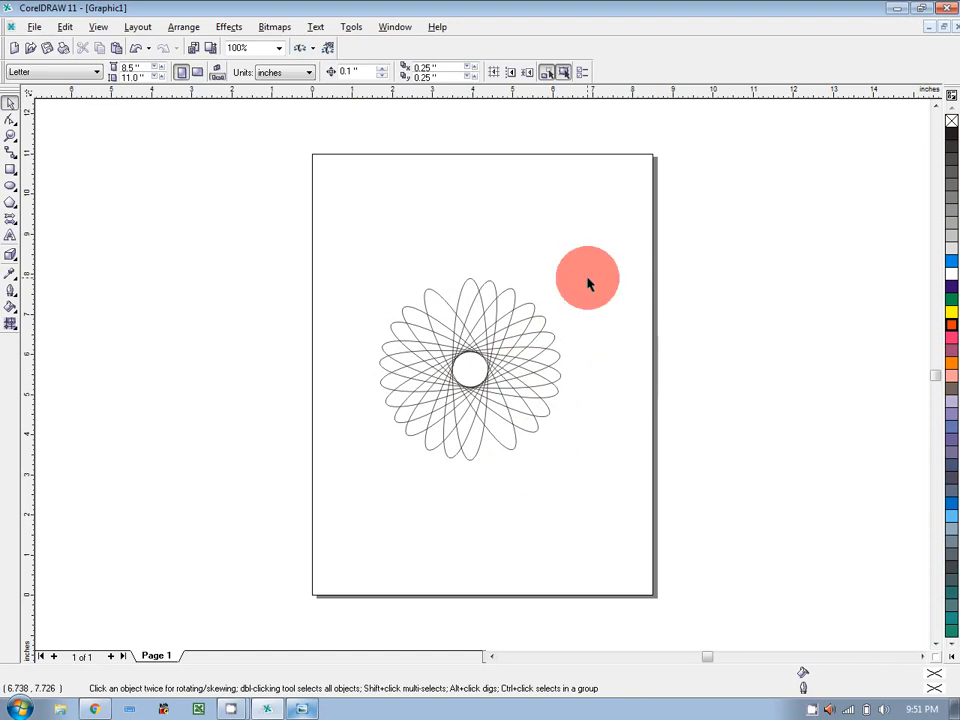
# Fine-tune the last ellipse's rotation to about 198 degrees to close the rosette.
pyautogui.click(521, 445)
pyautogui.click(522, 455)
pyautogui.click(525, 454)
pyautogui.click(519, 452)
pyautogui.moveTo(519, 452); pyautogui.dragTo(523, 450)
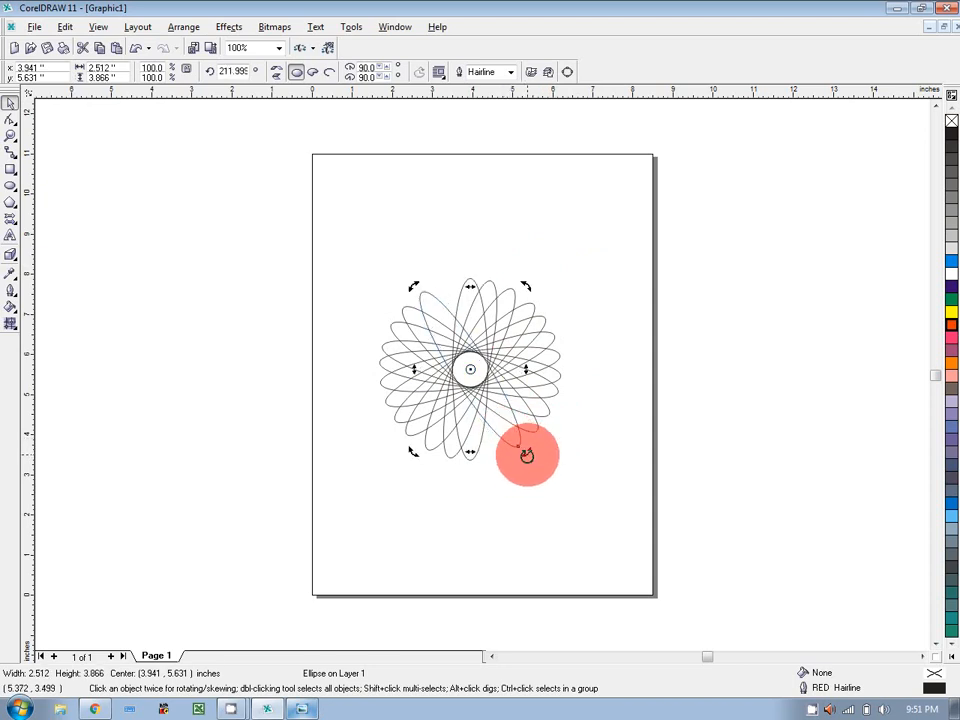
pyautogui.click(525, 452)
pyautogui.click(525, 452)
pyautogui.moveTo(521, 450); pyautogui.dragTo(501, 459)
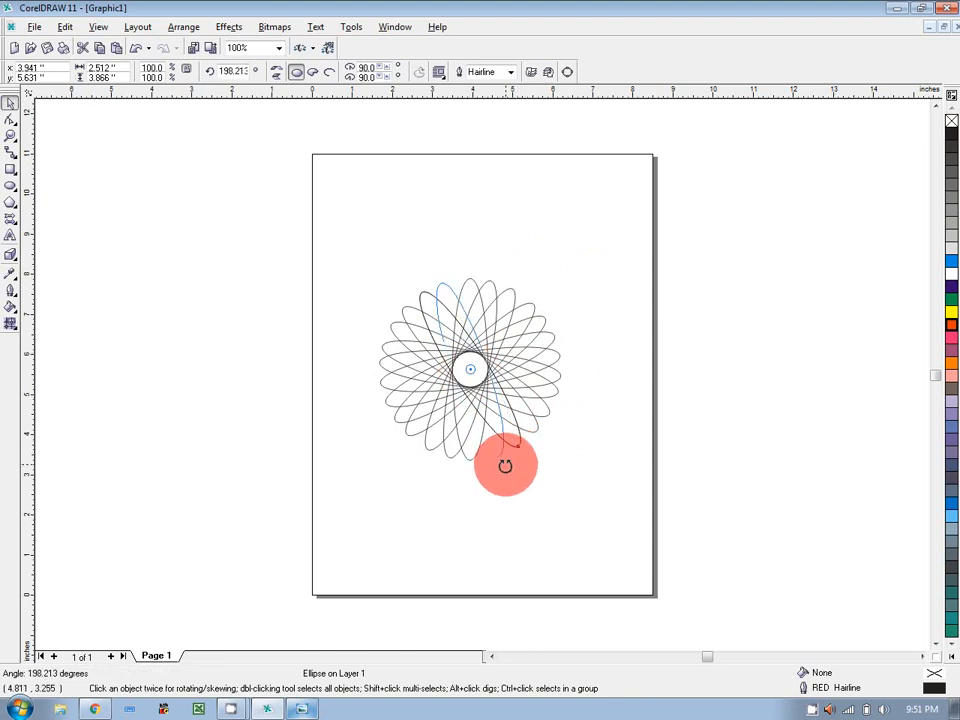
pyautogui.click(634, 422)
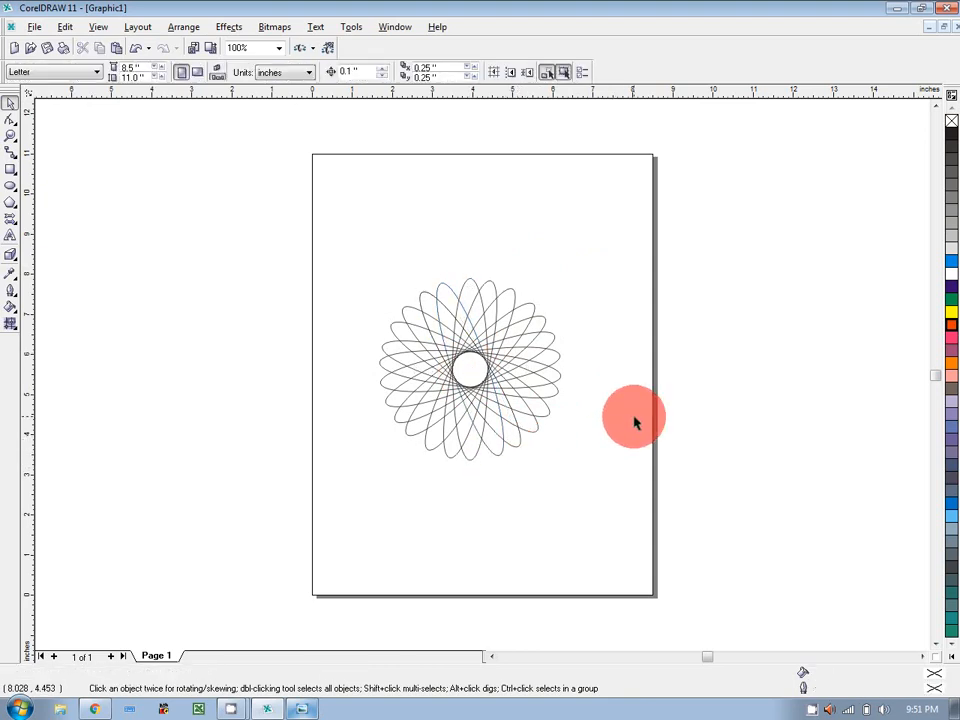
# Check the reference logo, then draw a small 0.337" circle left of the page.
pyautogui.click(300, 709)
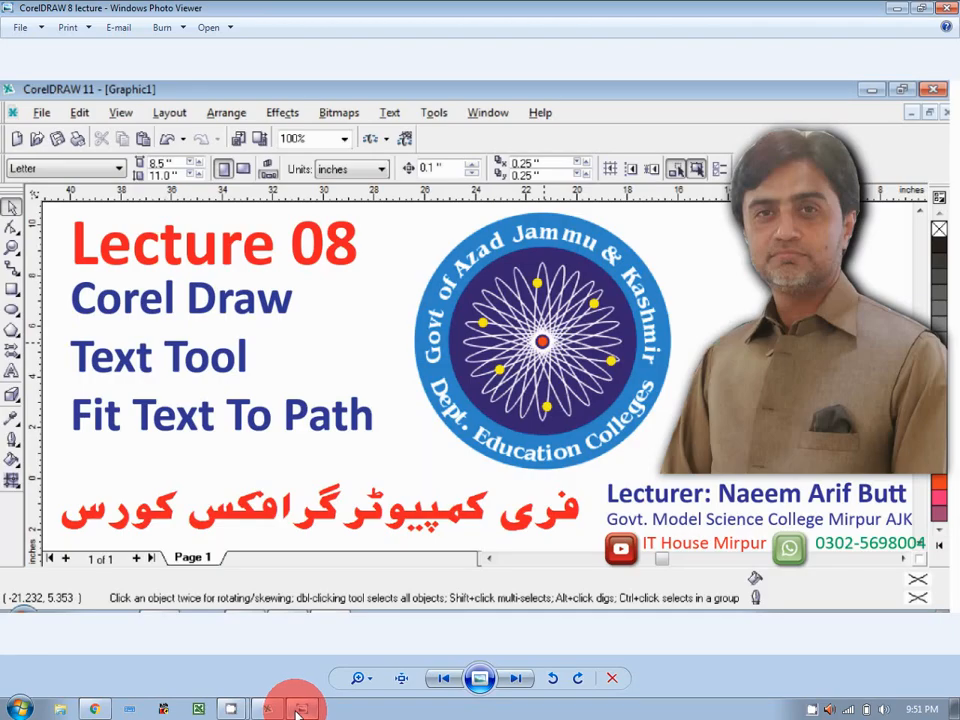
pyautogui.click(298, 709)
pyautogui.click(11, 187)
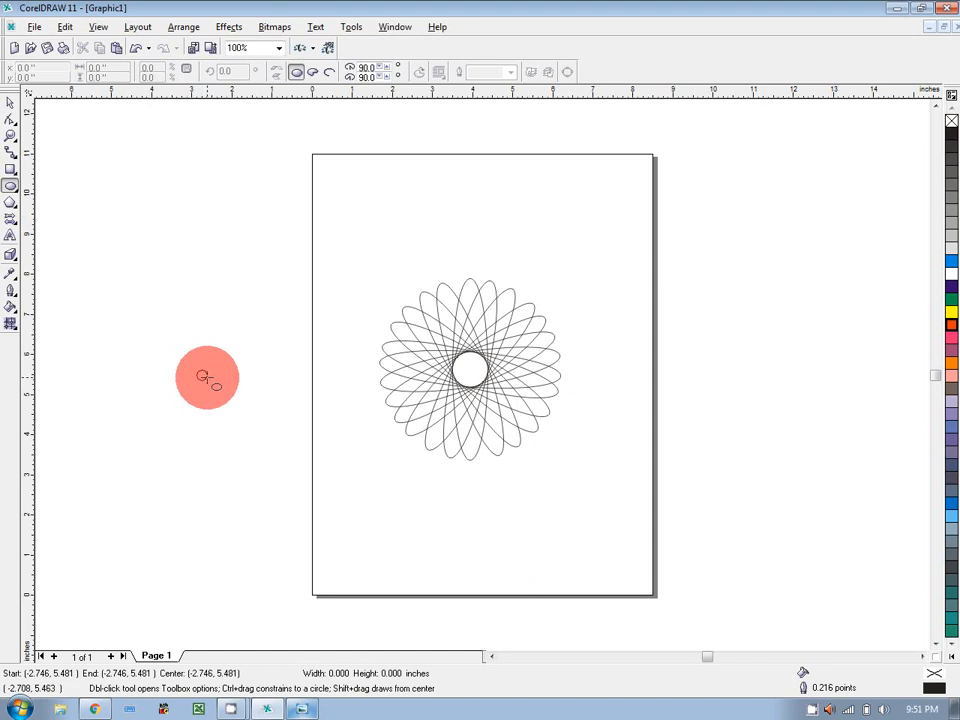
pyautogui.moveTo(207, 377); pyautogui.dragTo(214, 384)
# Make the small circle red, centre it on the rosette, enlarge it and give it an 8 pt outline.
pyautogui.rightClick(948, 330)
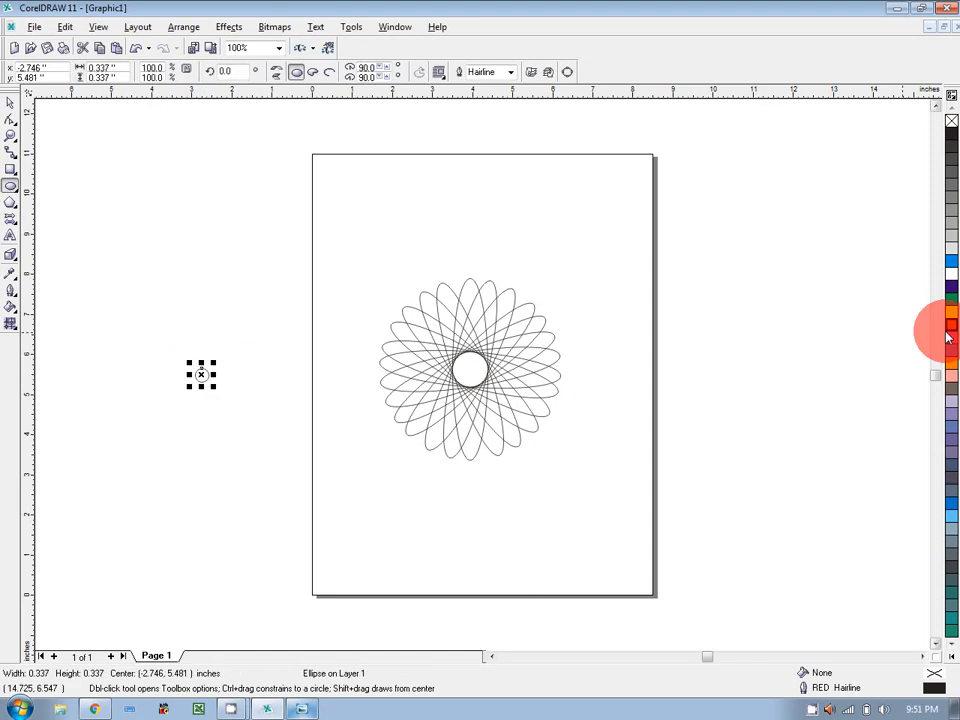
pyautogui.click(948, 330)
pyautogui.click(10, 103)
pyautogui.click(200, 374)
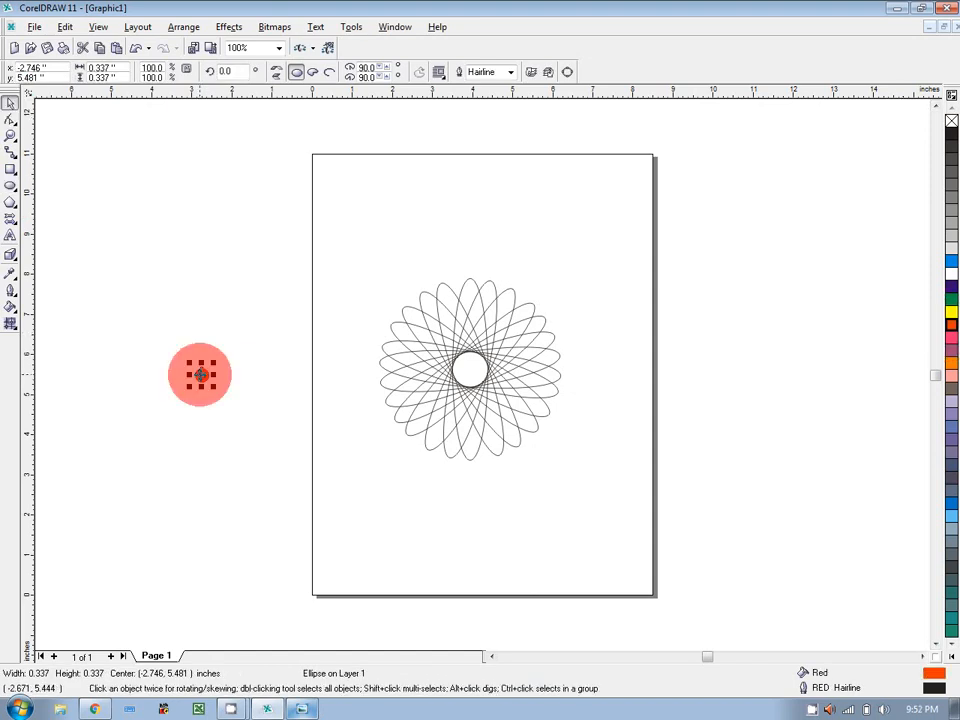
pyautogui.moveTo(200, 374); pyautogui.dragTo(468, 369)
pyautogui.moveTo(467, 369); pyautogui.dragTo(497, 392)
pyautogui.moveTo(10, 290); pyautogui.dragTo(157, 307)
pyautogui.click(548, 336)
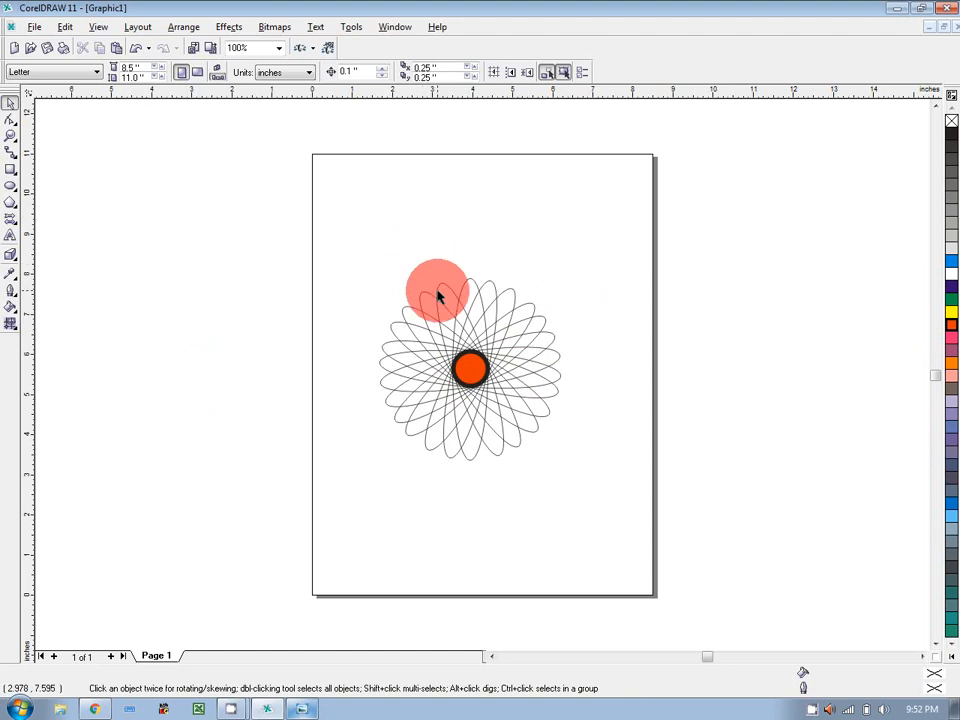
# Draw a large 5.125" circle around the rosette, fill it cyan and select it.
pyautogui.click(10, 187)
pyautogui.moveTo(470, 369); pyautogui.dragTo(572, 433)
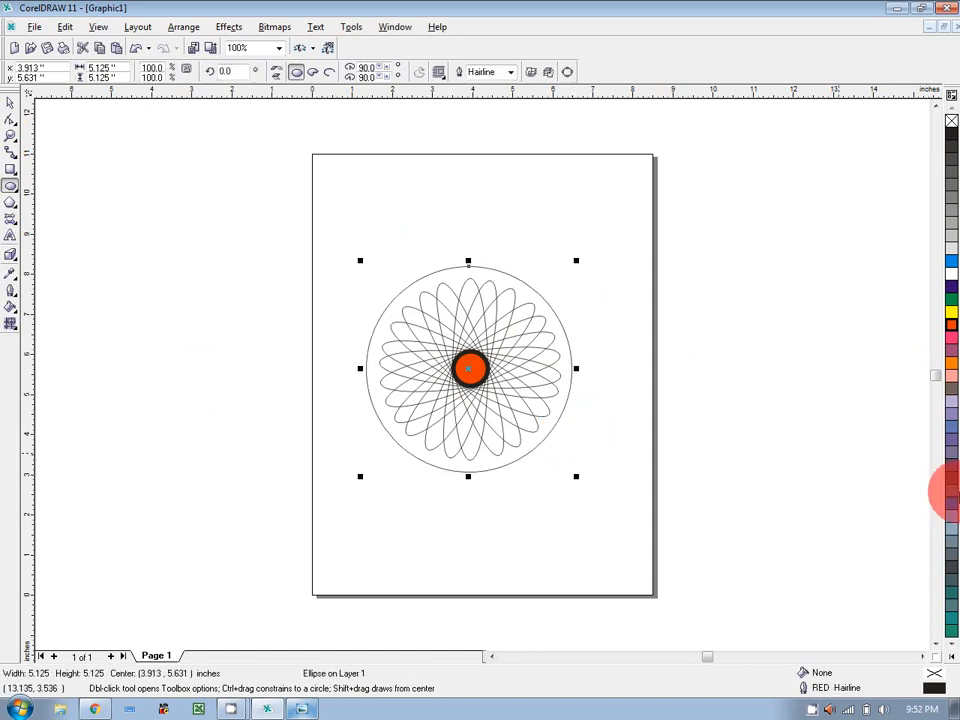
pyautogui.click(951, 262)
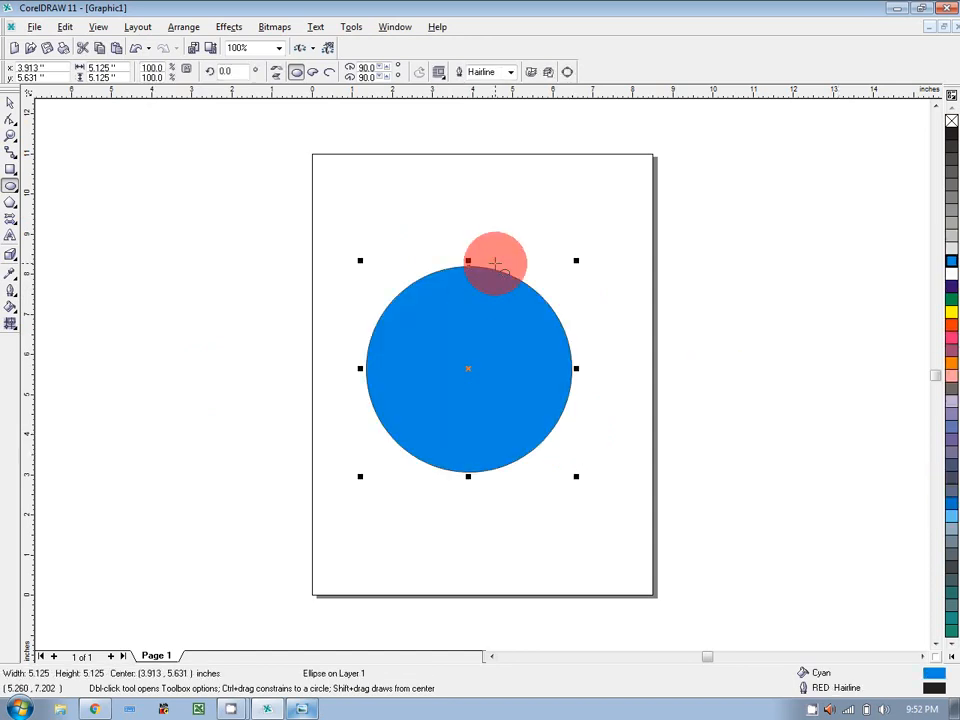
pyautogui.click(11, 101)
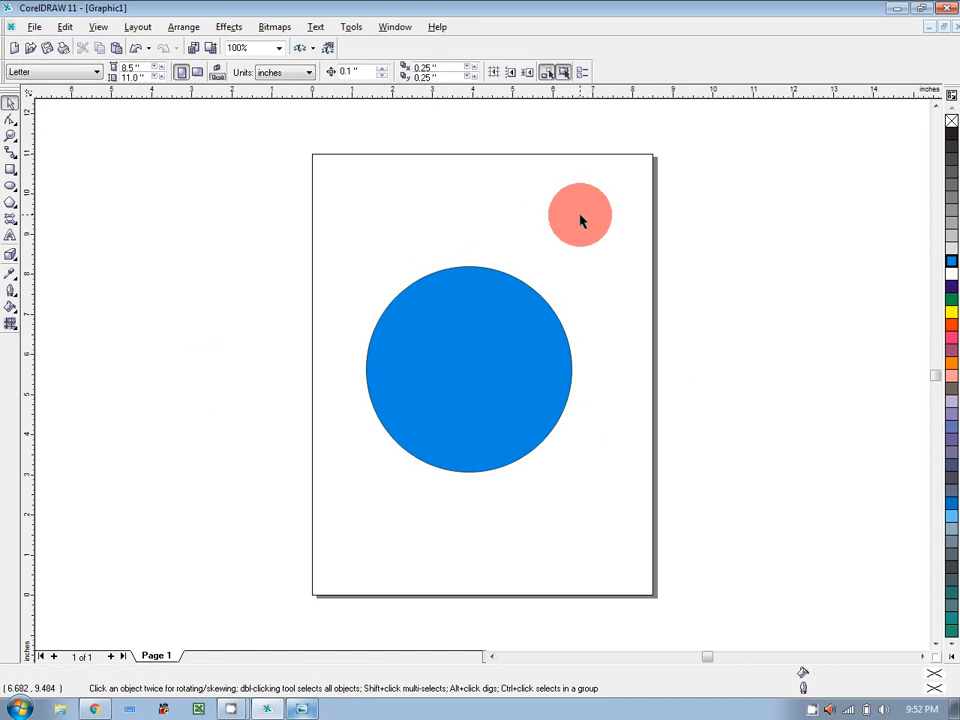
pyautogui.moveTo(582, 220); pyautogui.dragTo(576, 350)
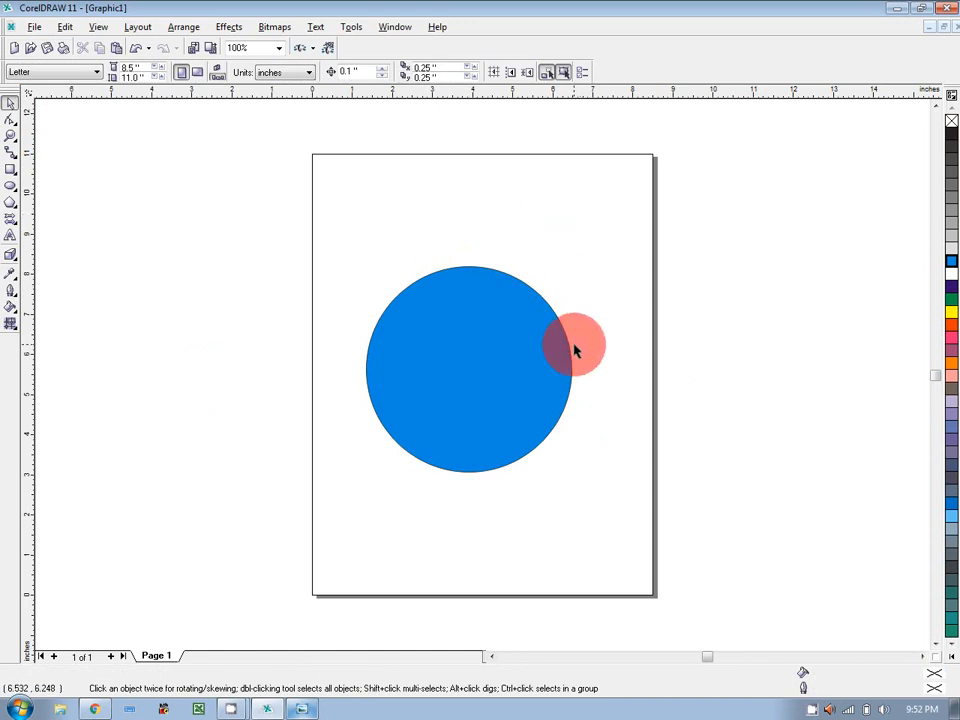
pyautogui.moveTo(575, 350); pyautogui.dragTo(479, 370)
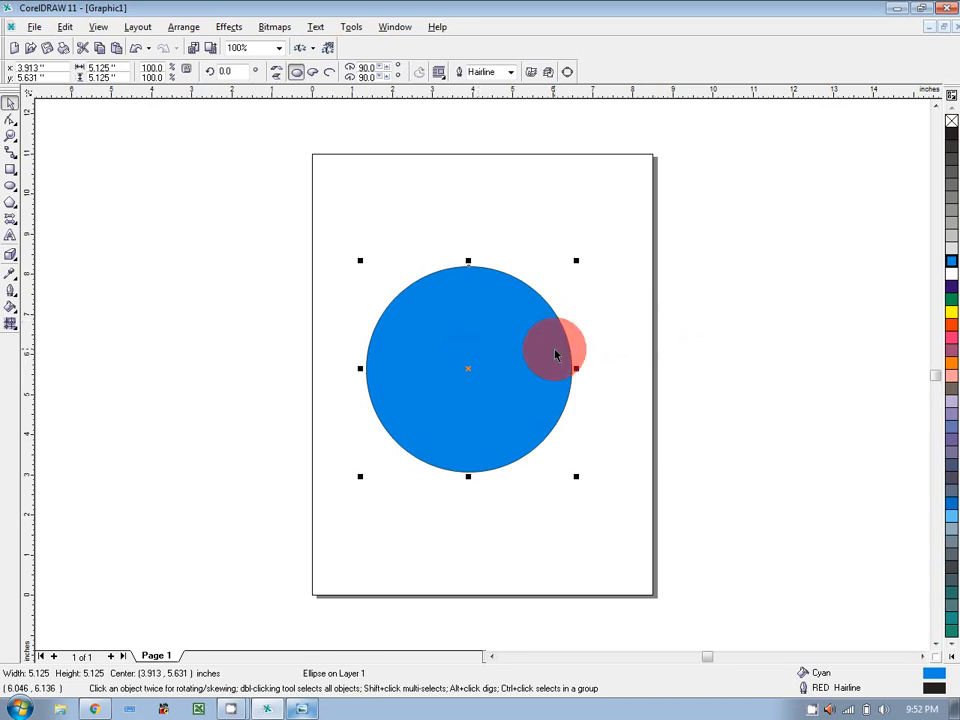
pyautogui.click(177, 31)
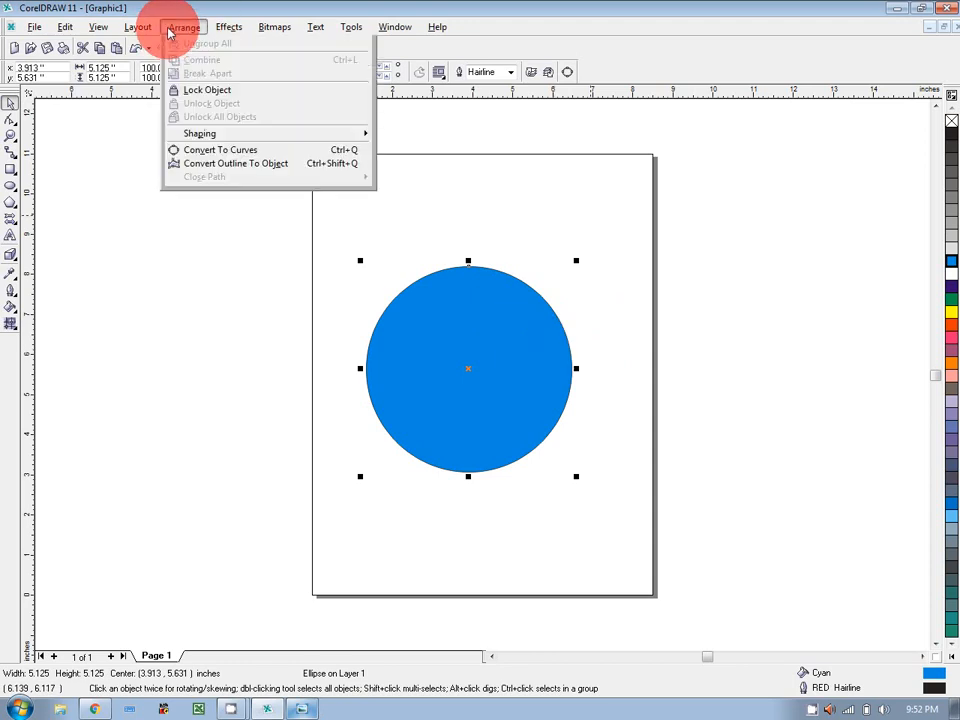
# Send the blue circle to the back, behind the ellipse rosette.
pyautogui.moveTo(227, 95)
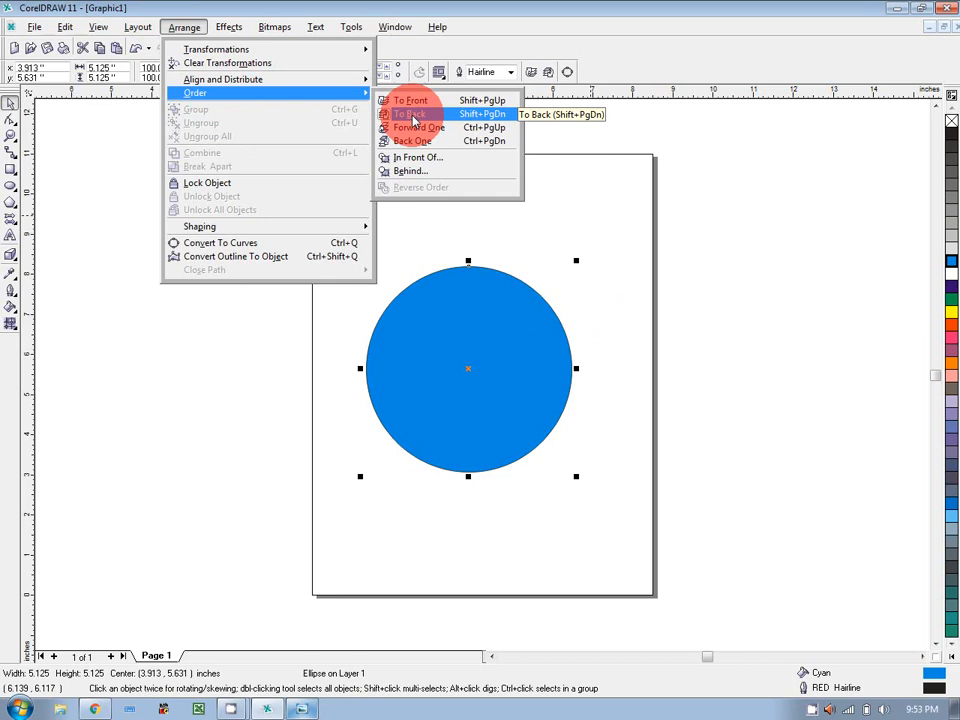
pyautogui.click(413, 120)
pyautogui.click(645, 280)
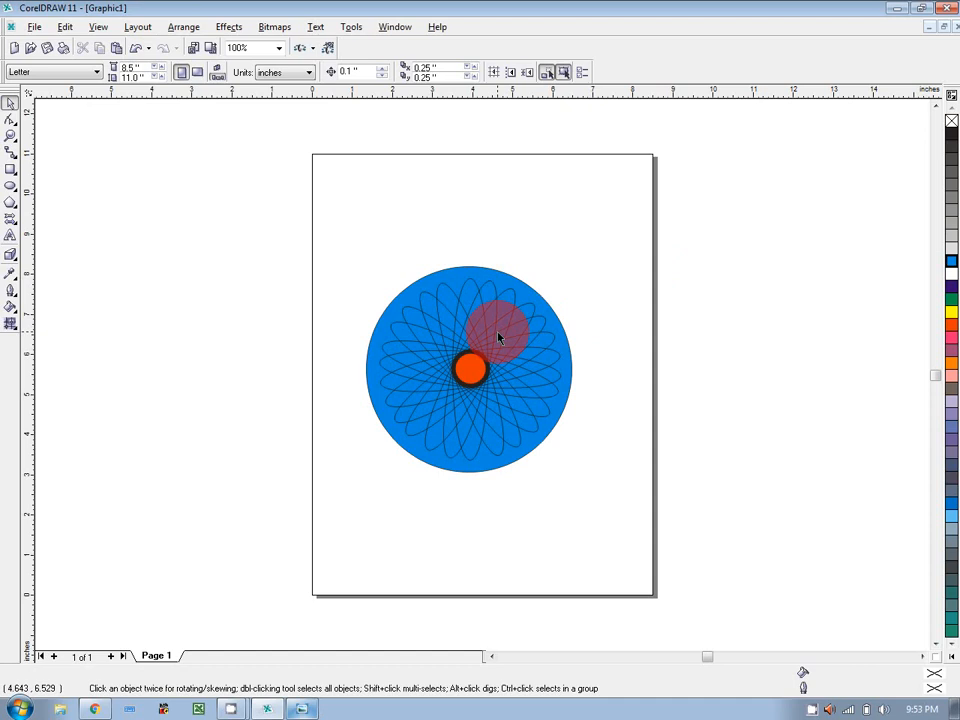
# Compare the logo with the reference image, then return to CorelDRAW.
pyautogui.click(298, 706)
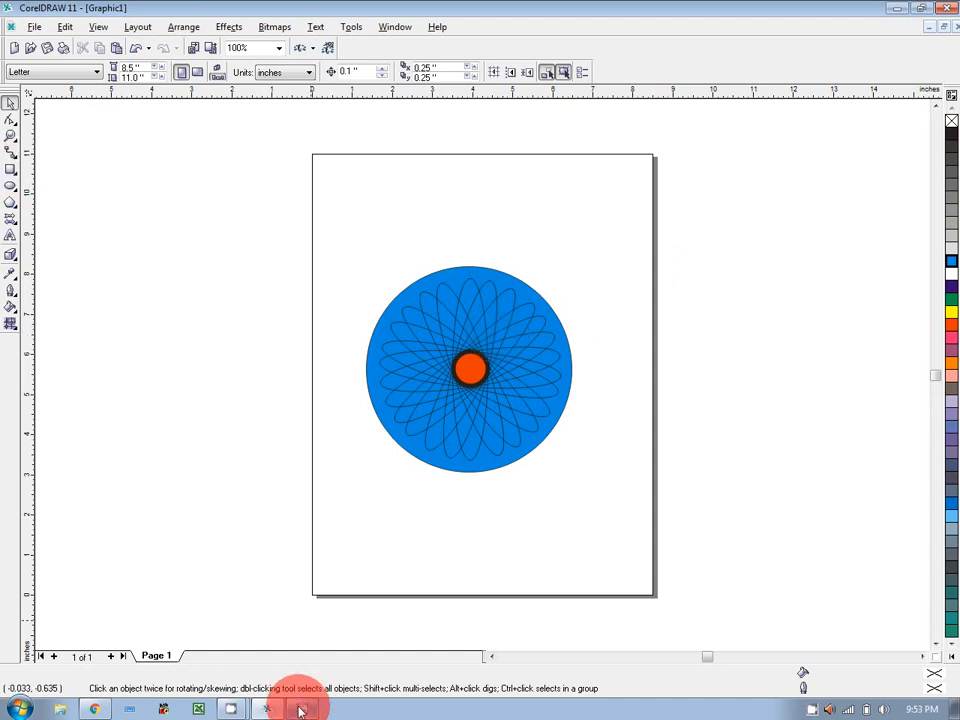
pyautogui.click(300, 708)
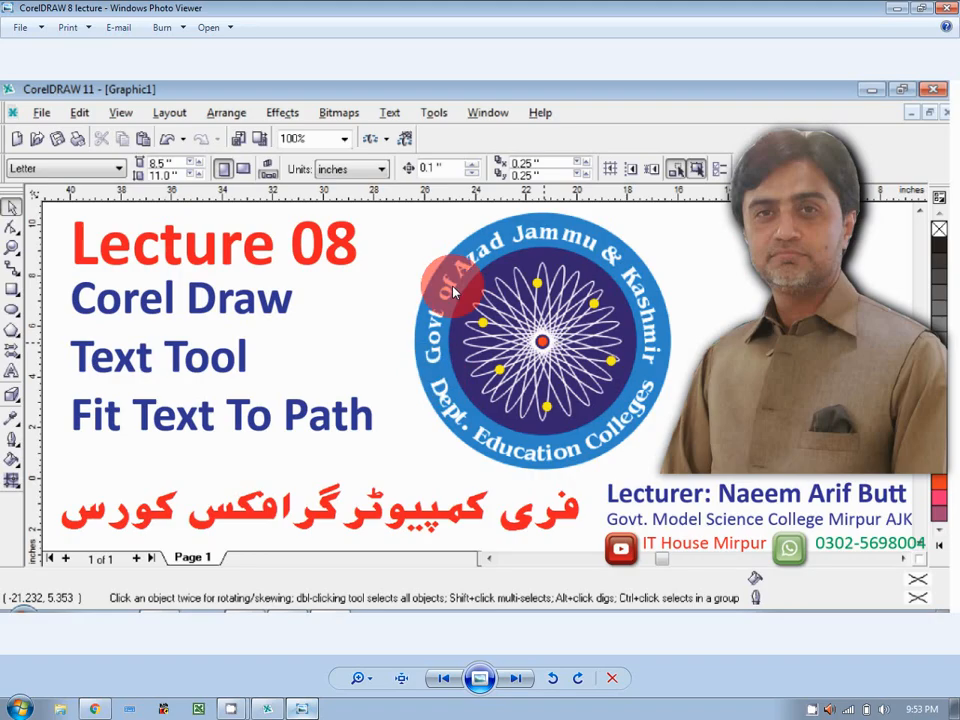
pyautogui.click(267, 708)
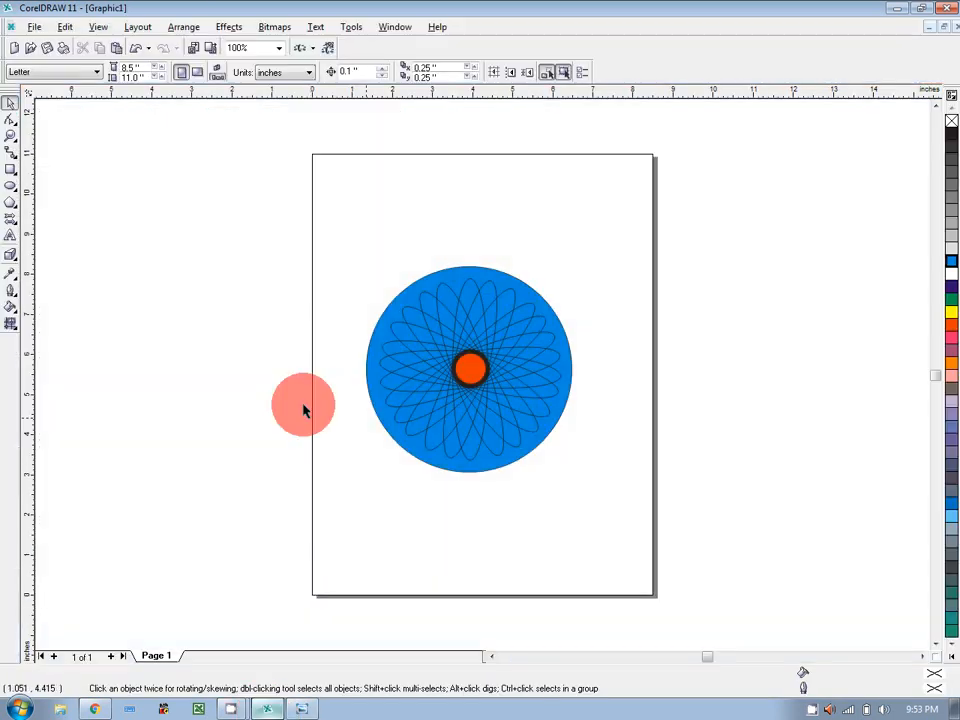
# Type the heading 'GOVT. OF Azad Jammu And Kashmir' beside the page and move it up-left.
pyautogui.press('F8')
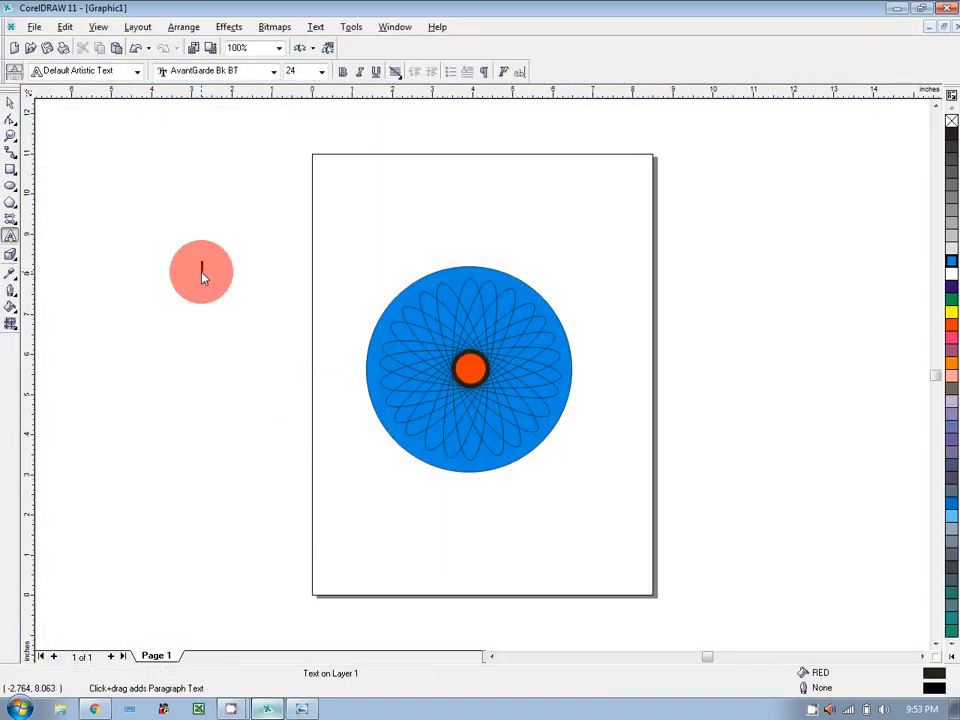
pyautogui.click(201, 273)
pyautogui.write('GOVT. OF azad')
pyautogui.press('BackSpace')
pyautogui.press('BackSpace')
pyautogui.press('BackSpace')
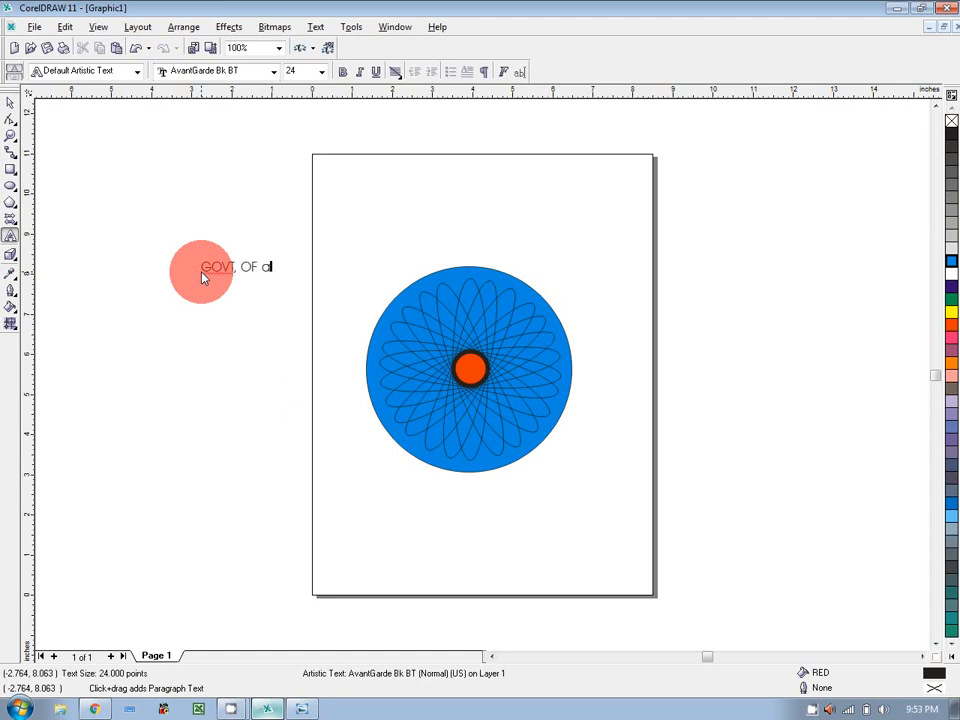
pyautogui.press('BackSpace')
pyautogui.write('Azad Jammu And Kashmir')
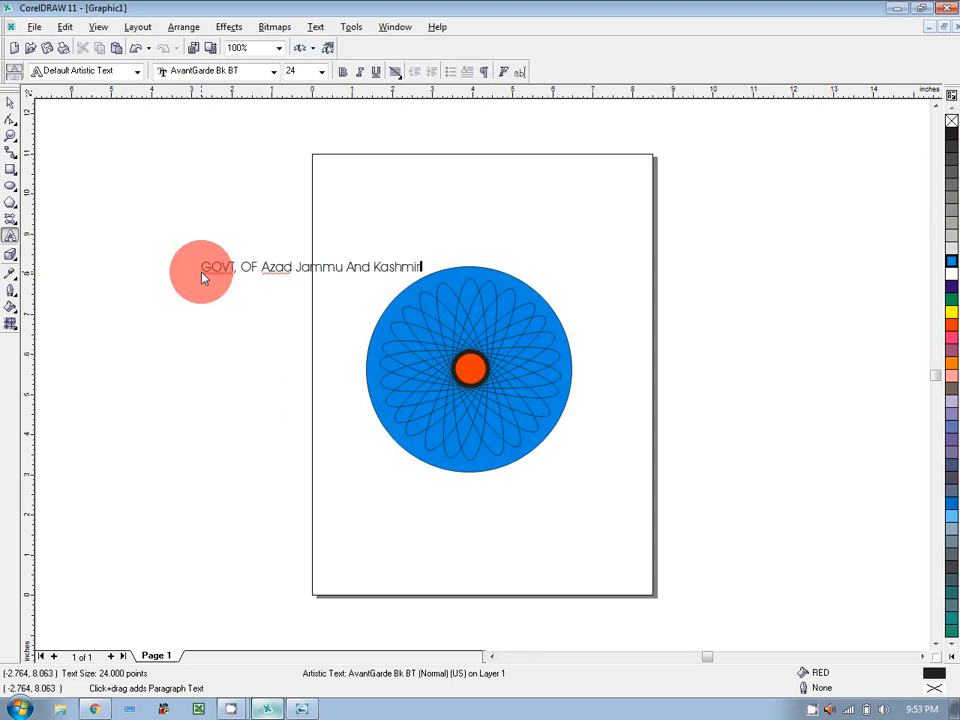
pyautogui.click(10, 103)
pyautogui.moveTo(311, 264); pyautogui.dragTo(240, 237)
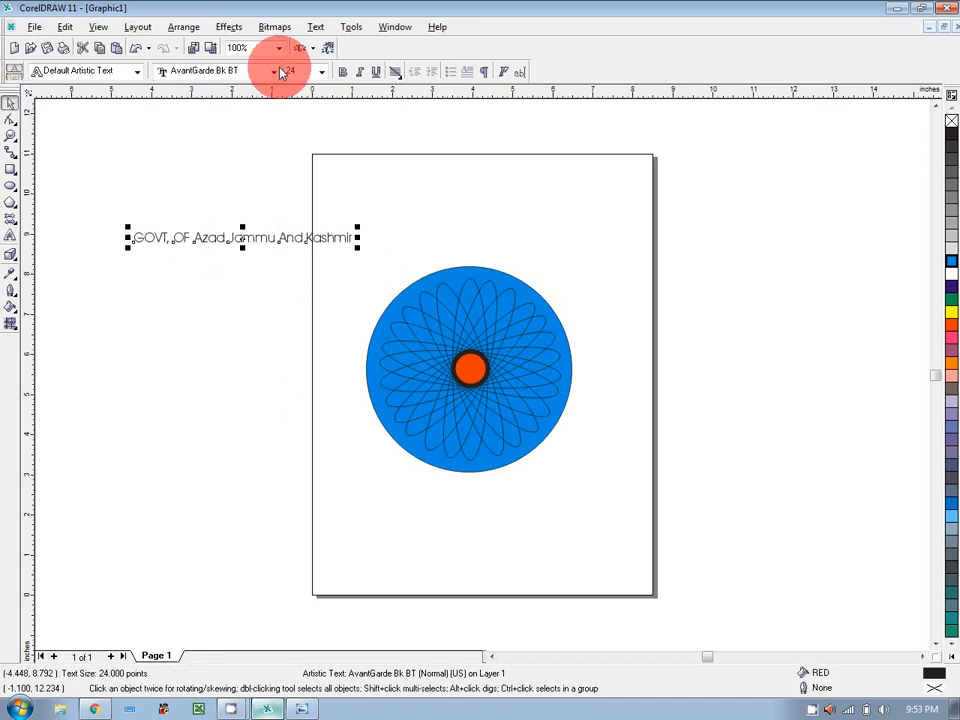
# Set the heading to Benguiat Bk BT and resize it to about 25.5 pt.
pyautogui.click(280, 72)
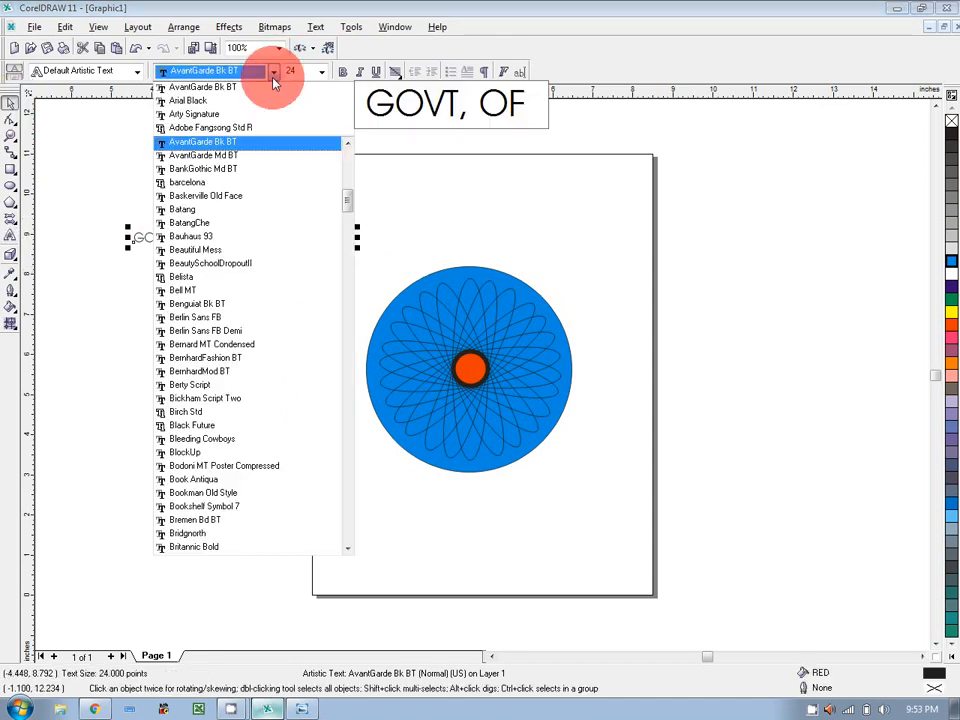
pyautogui.click(240, 306)
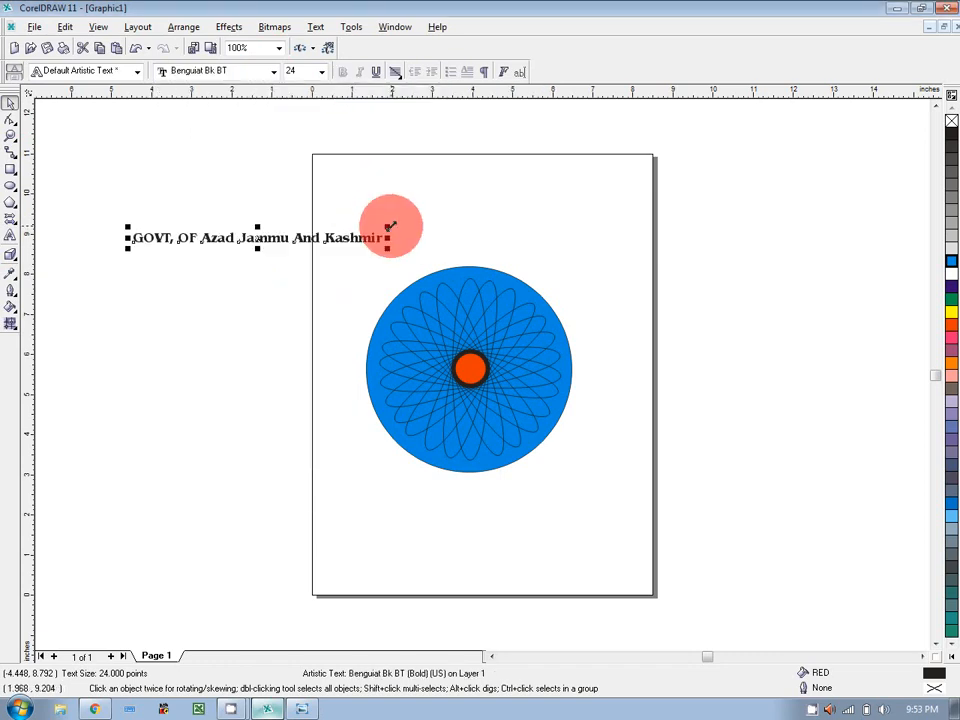
pyautogui.click(390, 226)
pyautogui.moveTo(391, 226); pyautogui.dragTo(407, 219)
pyautogui.click(616, 173)
pyautogui.click(392, 239)
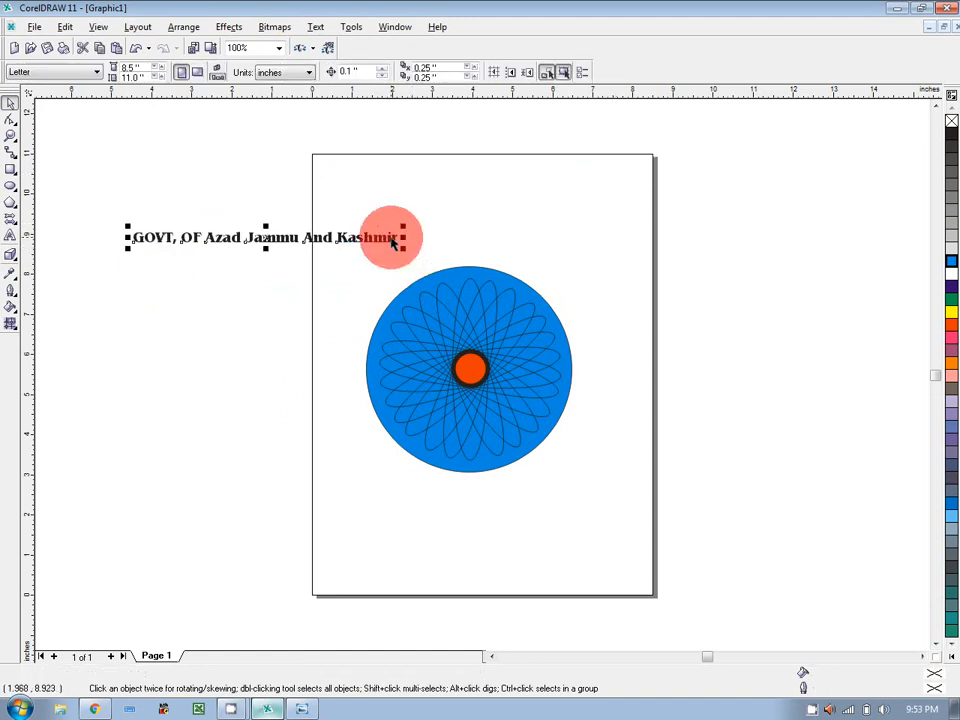
pyautogui.moveTo(398, 243); pyautogui.dragTo(467, 270)
# Copy the blue circle and paste a duplicate in place.
pyautogui.click(469, 272)
pyautogui.hotkey('ctrl', 'c')
pyautogui.hotkey('ctrl', 'v')
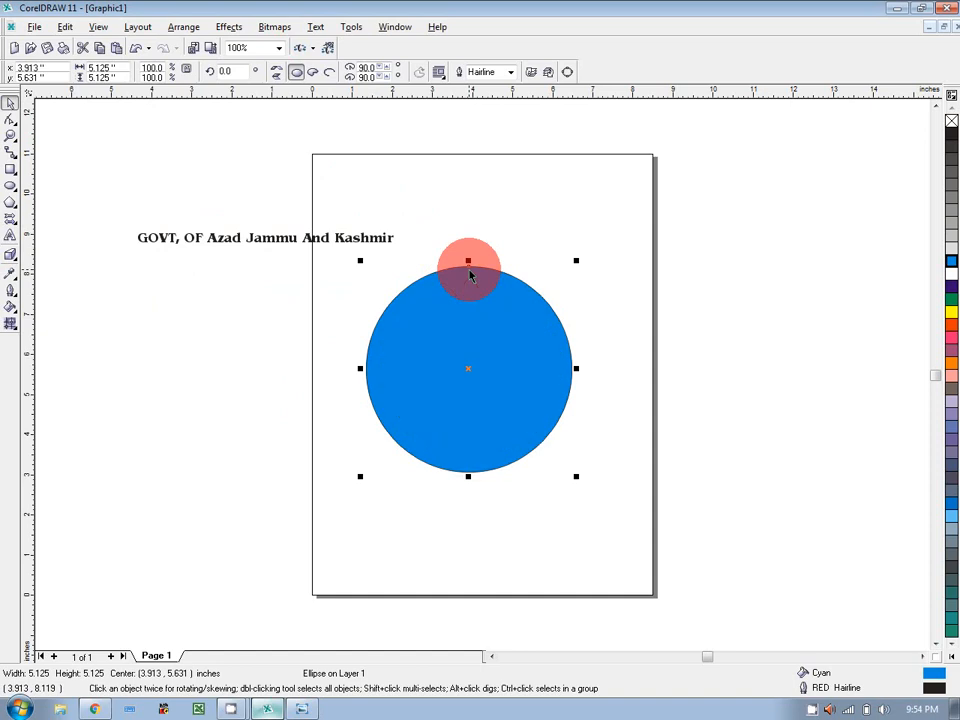
# Park the circle copy right of the page, arch the heading 0.1" over the rosette circle, and view the reference.
pyautogui.click(466, 369)
pyautogui.moveTo(466, 369); pyautogui.dragTo(739, 361)
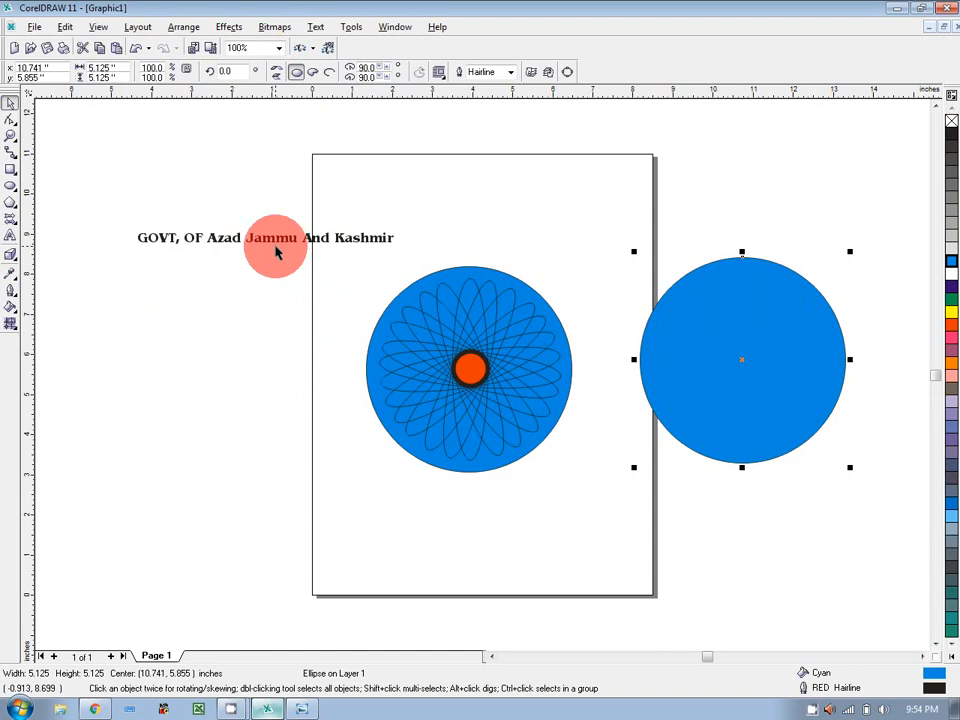
pyautogui.click(275, 251)
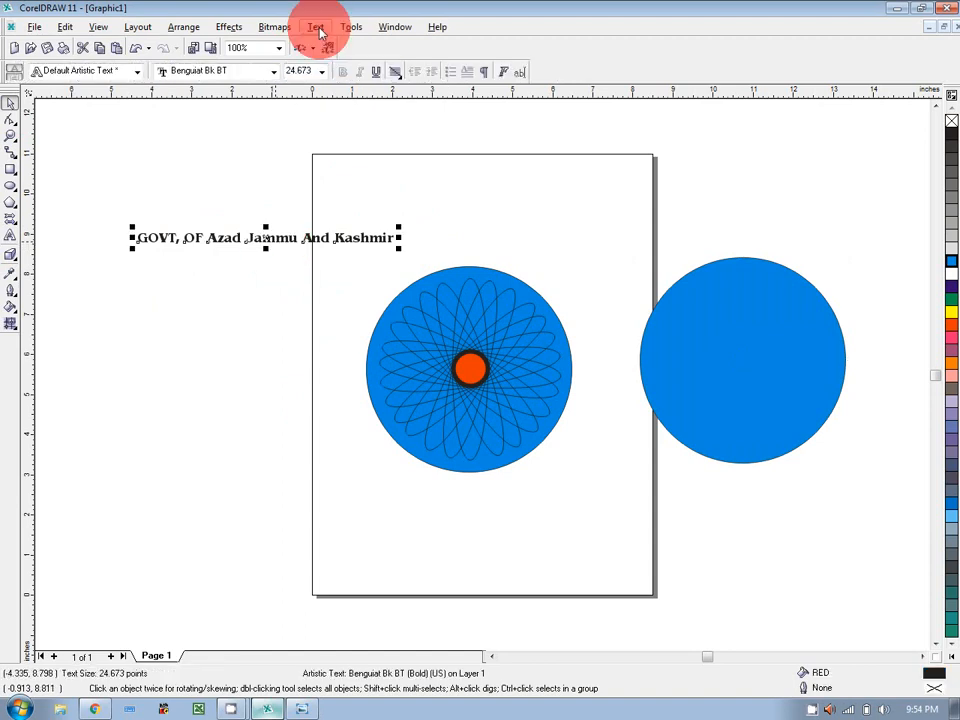
pyautogui.click(316, 28)
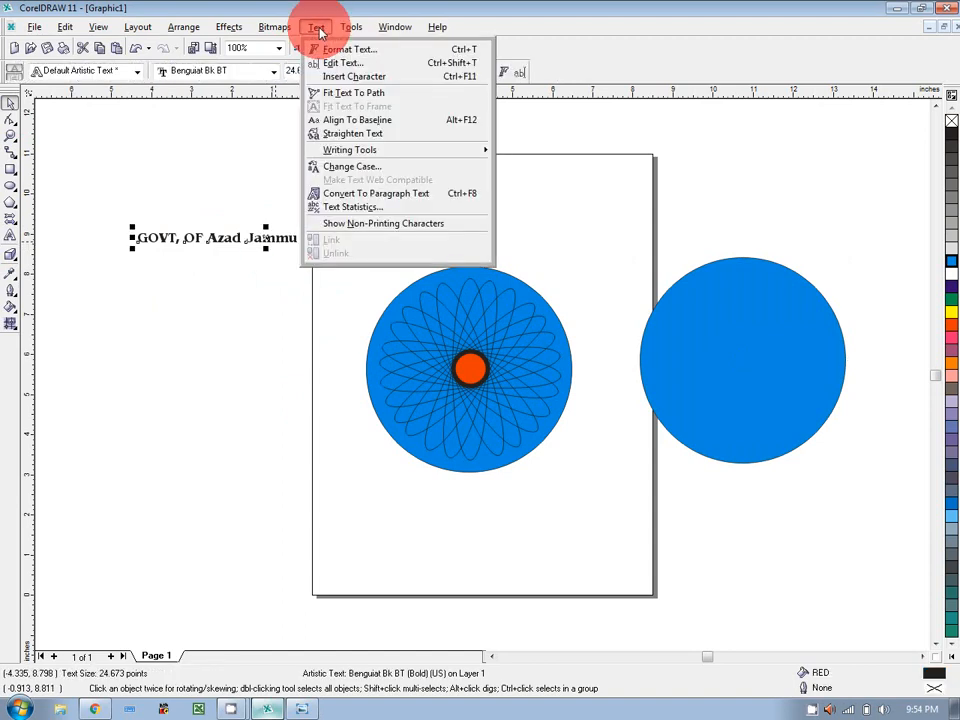
pyautogui.click(321, 93)
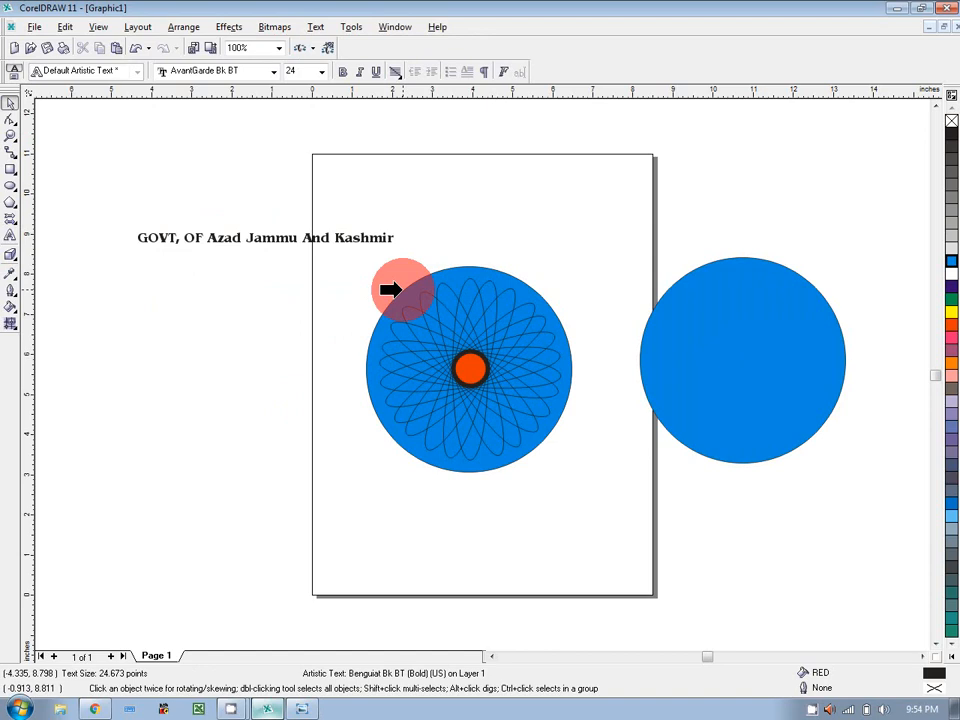
pyautogui.click(396, 289)
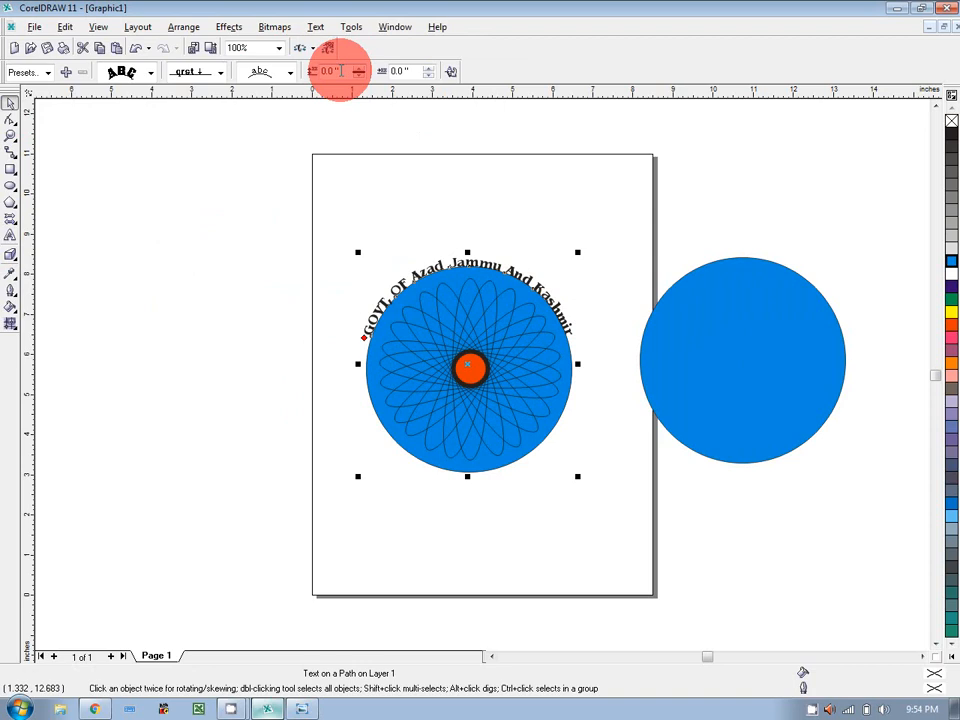
pyautogui.click(359, 70)
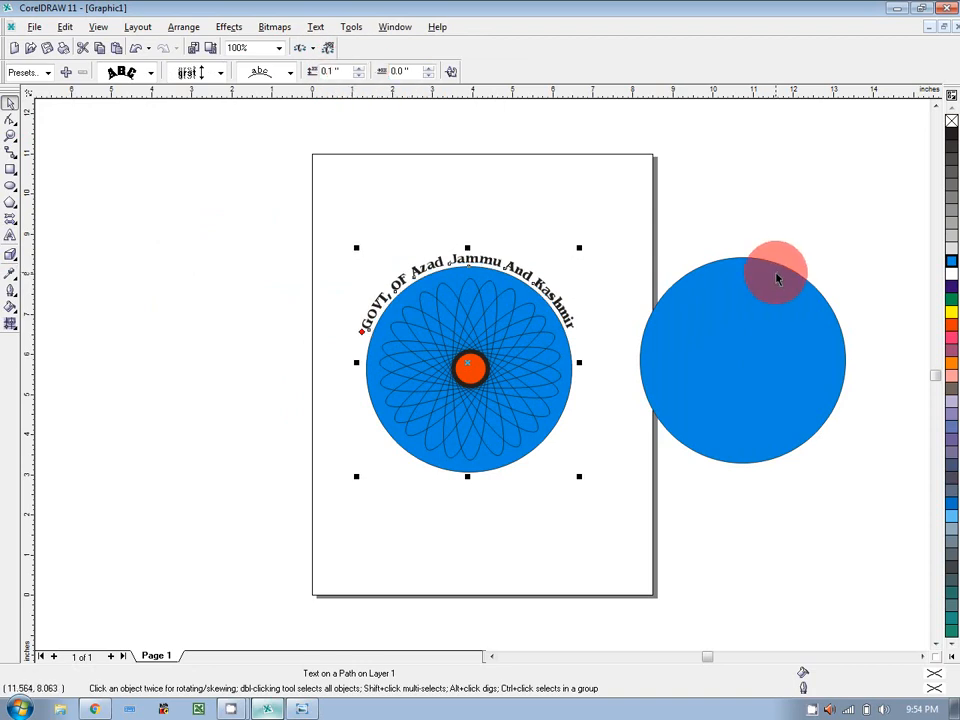
pyautogui.click(401, 459)
pyautogui.click(302, 709)
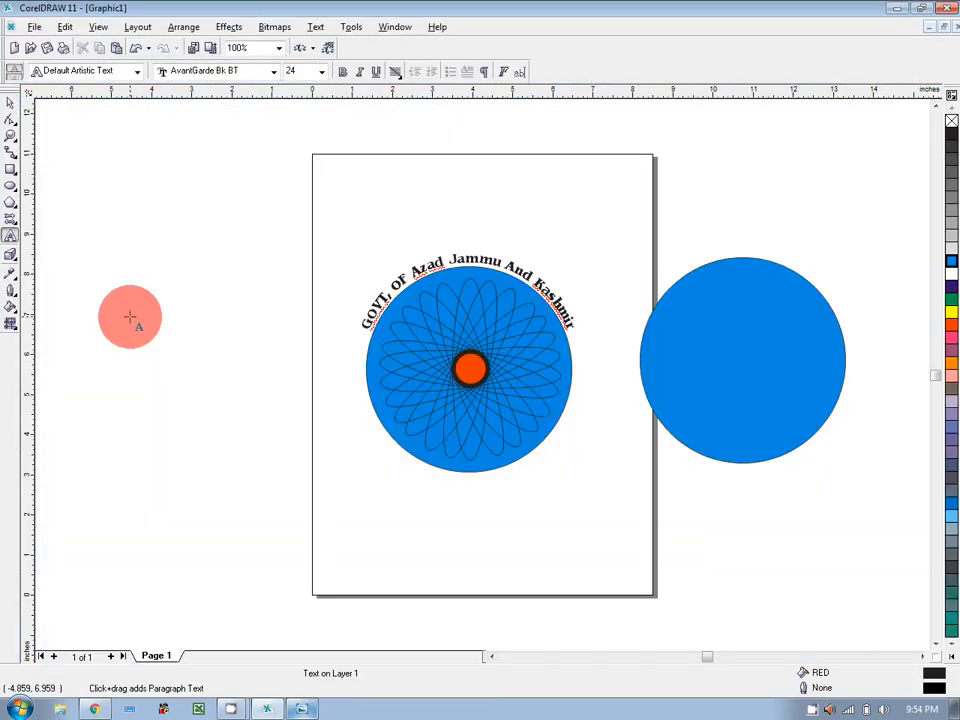
# Add 'Dept. Education College' left of the page in Benguiat Bk BT, enlarged to about 27.2 pt.
pyautogui.click(130, 317)
pyautogui.write('Dept. Education College')
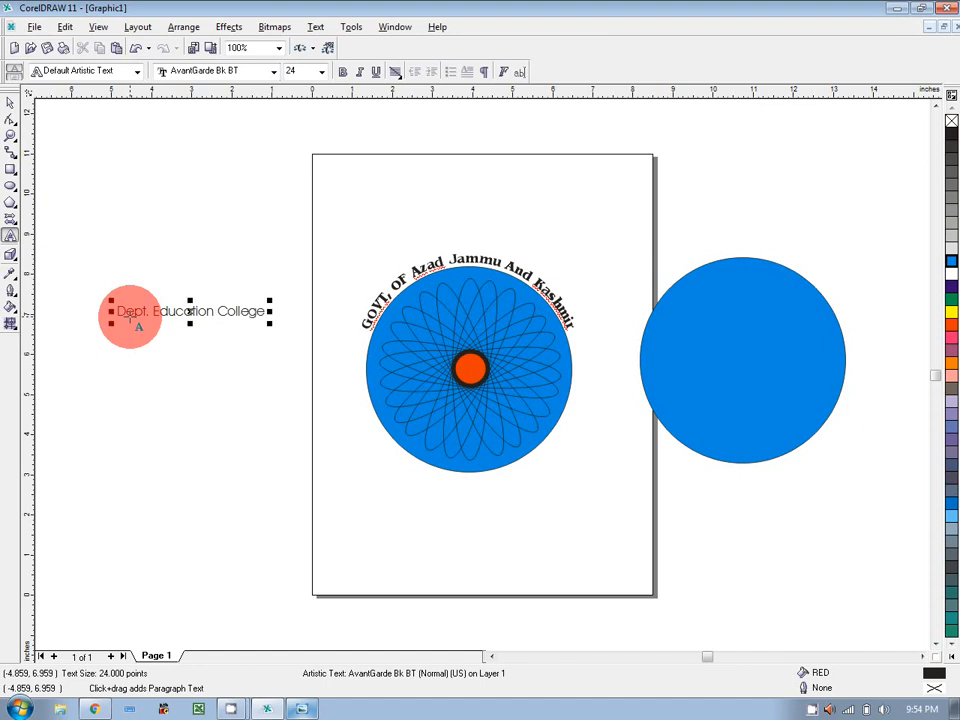
pyautogui.click(321, 71)
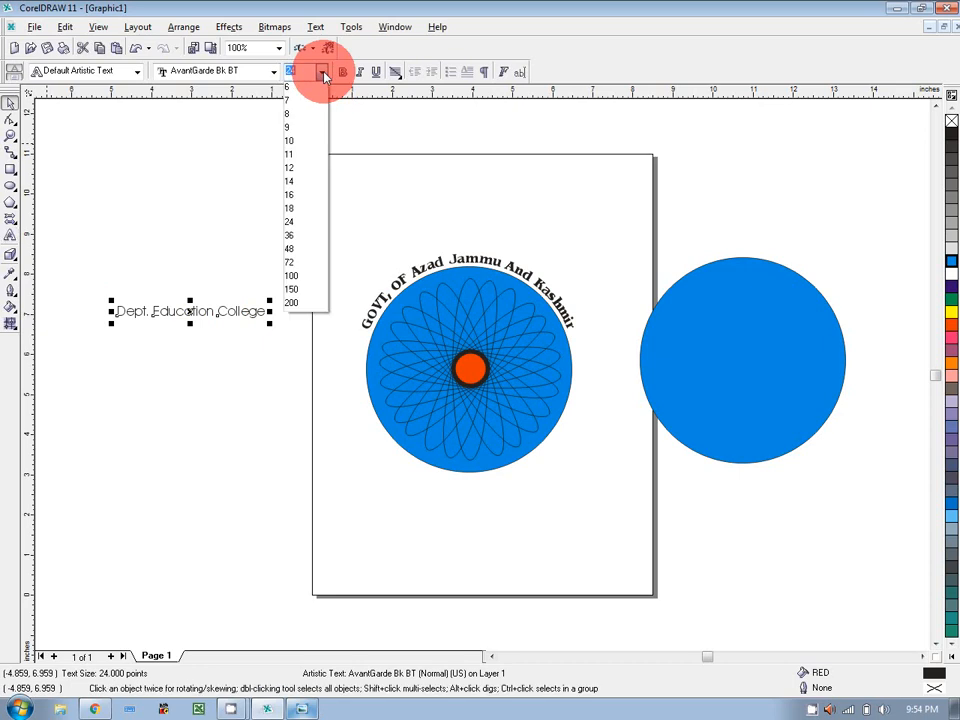
pyautogui.click(277, 73)
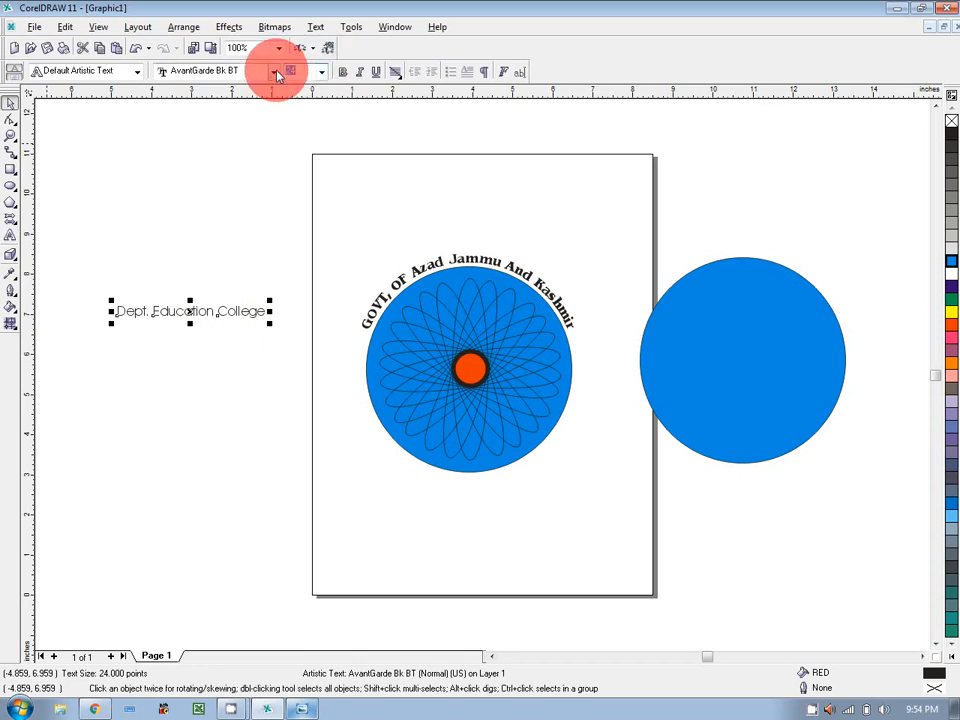
pyautogui.click(277, 73)
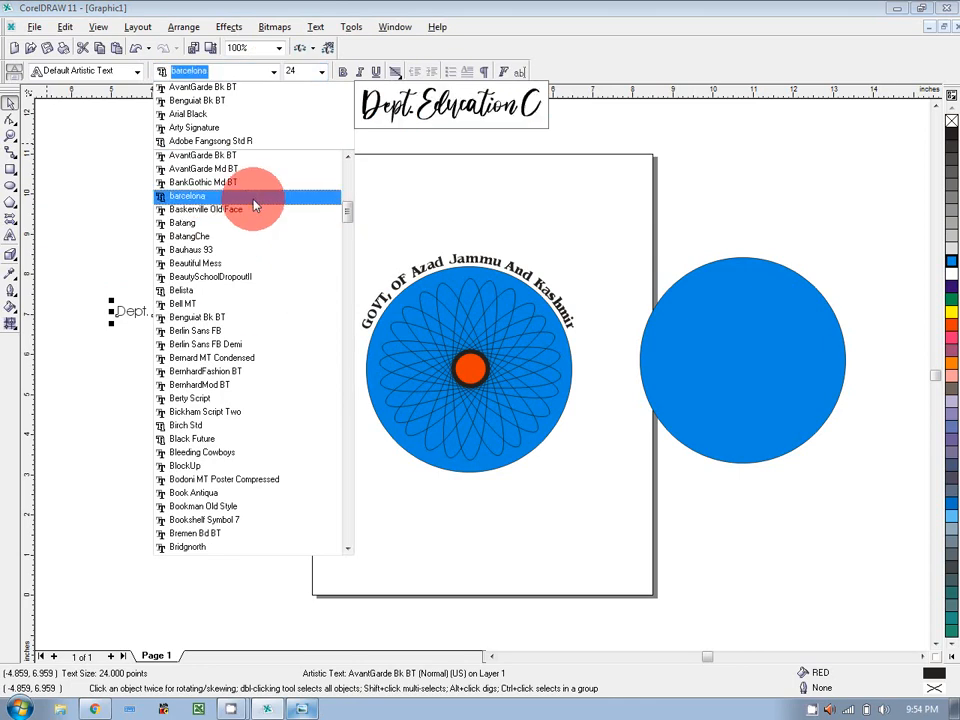
pyautogui.click(262, 110)
pyautogui.moveTo(291, 317); pyautogui.dragTo(311, 320)
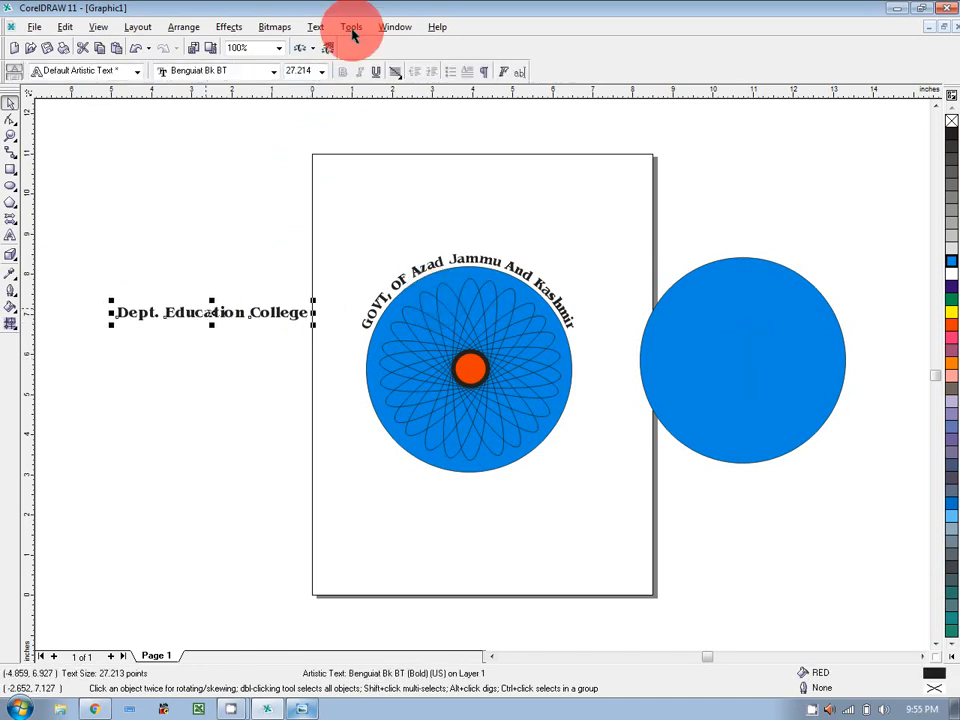
pyautogui.click(316, 28)
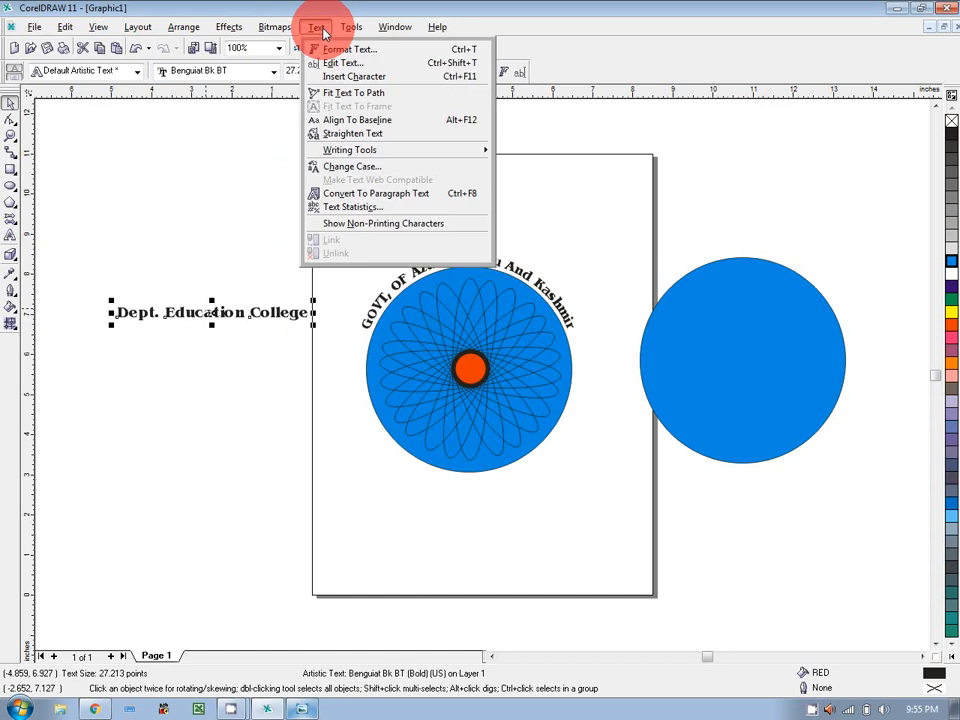
pyautogui.click(345, 92)
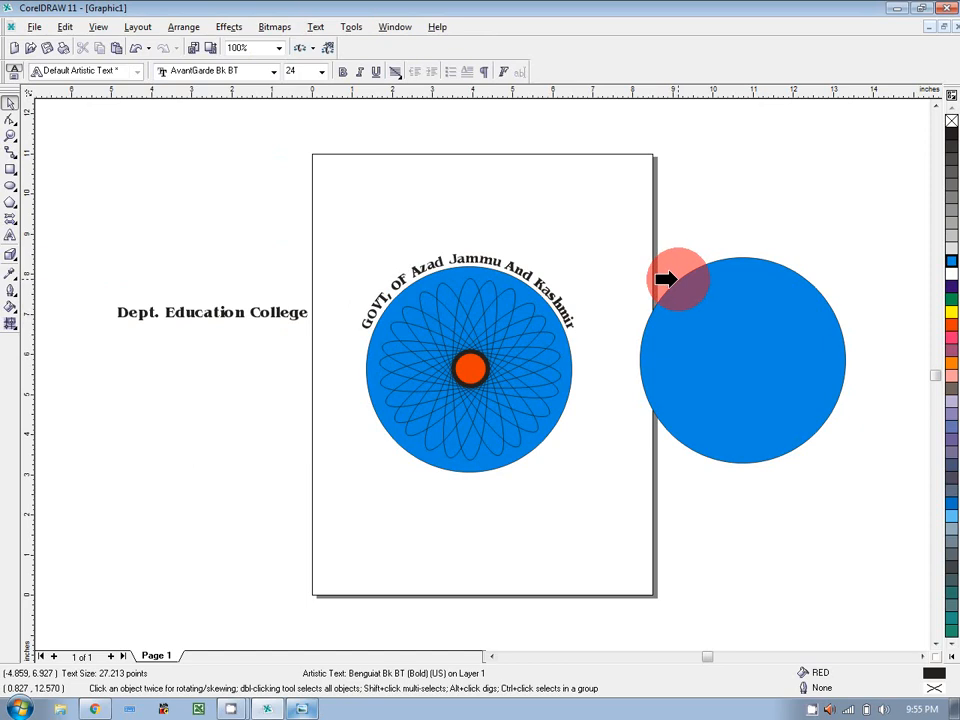
# Flip the Dept. Education College text to the circle's bottom, outside it, at -0.3" offset.
pyautogui.click(666, 279)
pyautogui.click(786, 180)
pyautogui.click(742, 256)
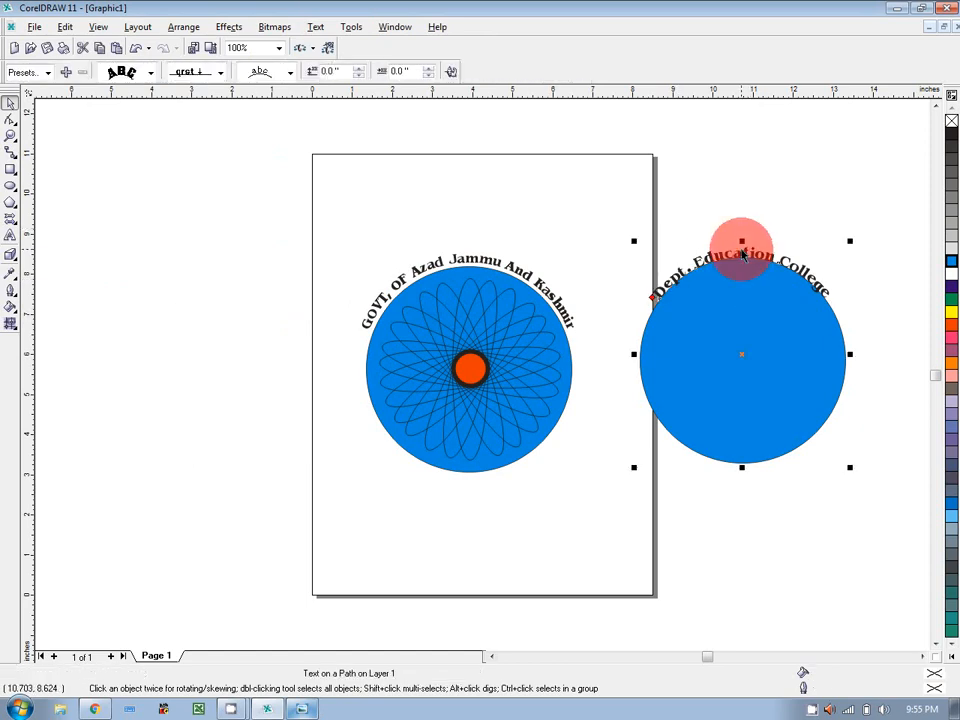
pyautogui.click(290, 74)
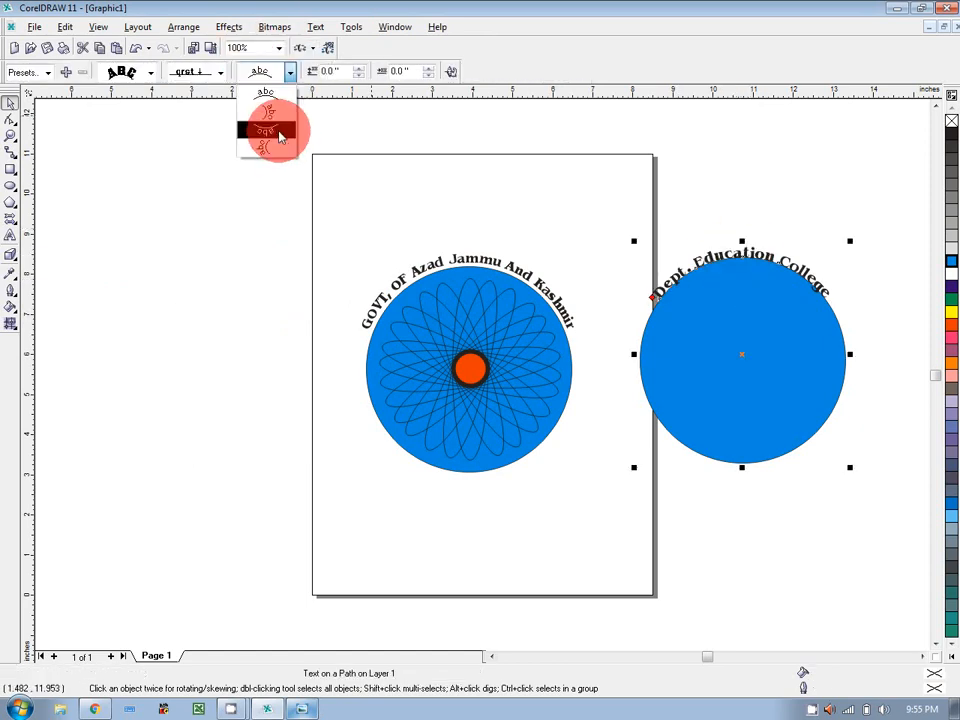
pyautogui.click(272, 127)
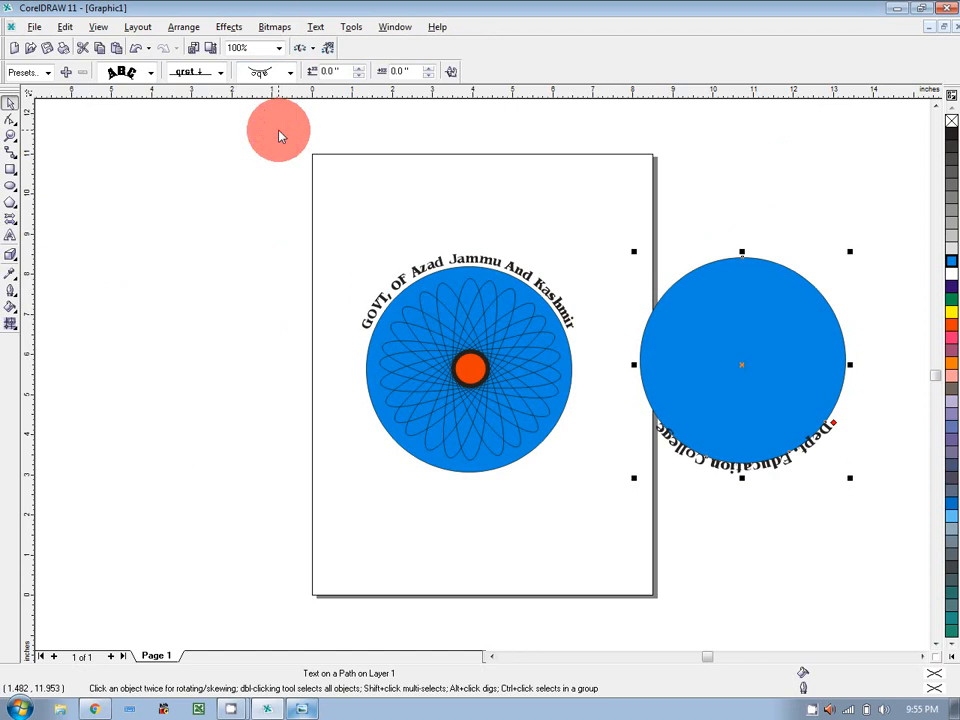
pyautogui.click(451, 77)
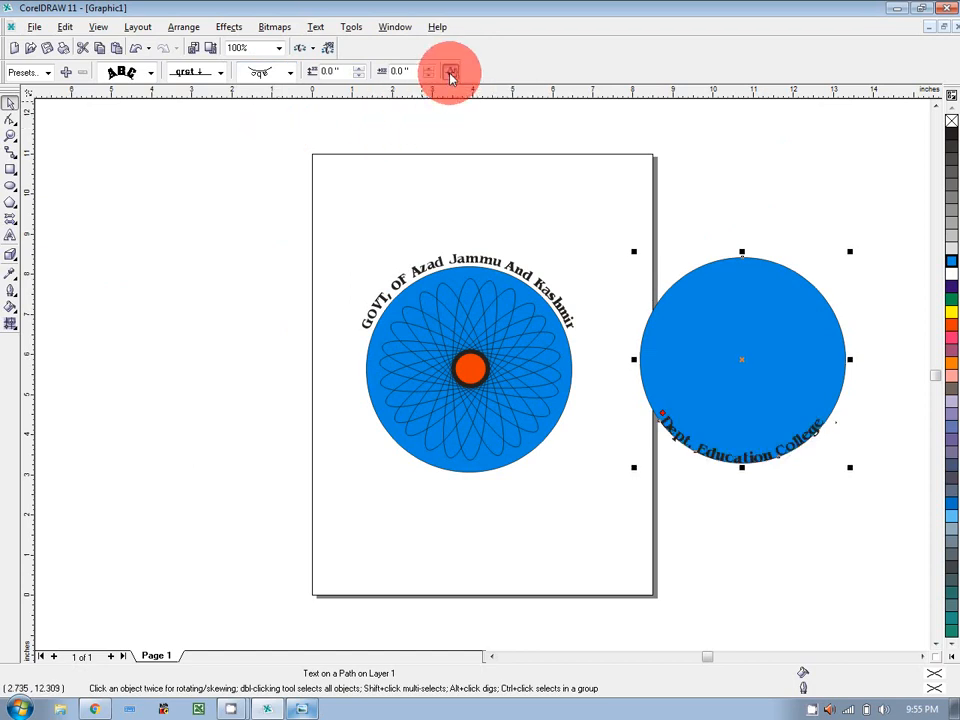
pyautogui.click(360, 77)
pyautogui.click(360, 78)
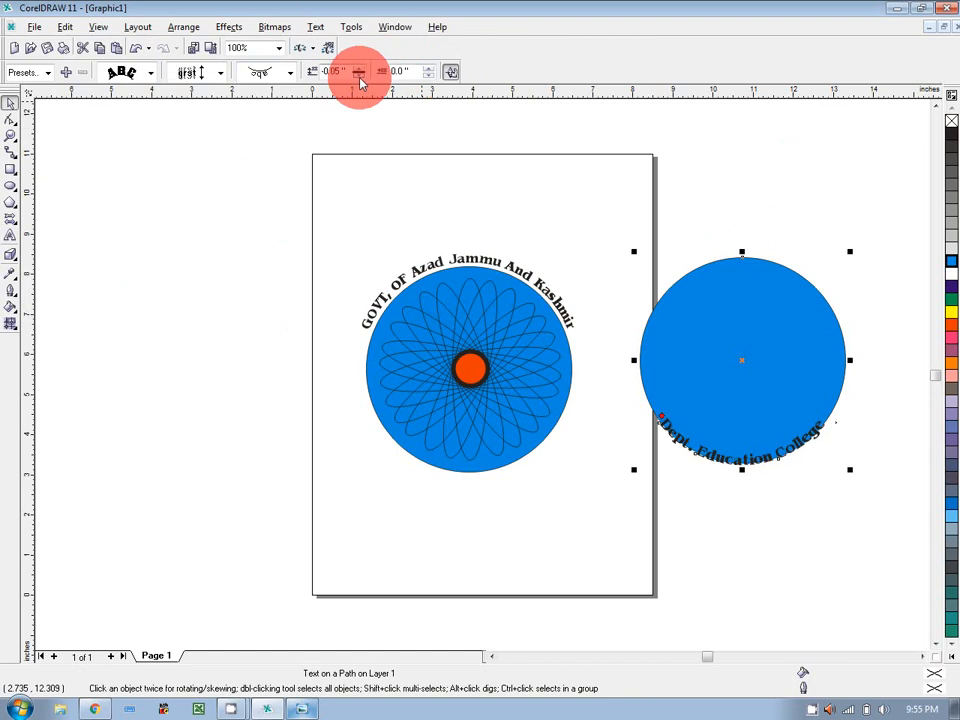
pyautogui.click(360, 78)
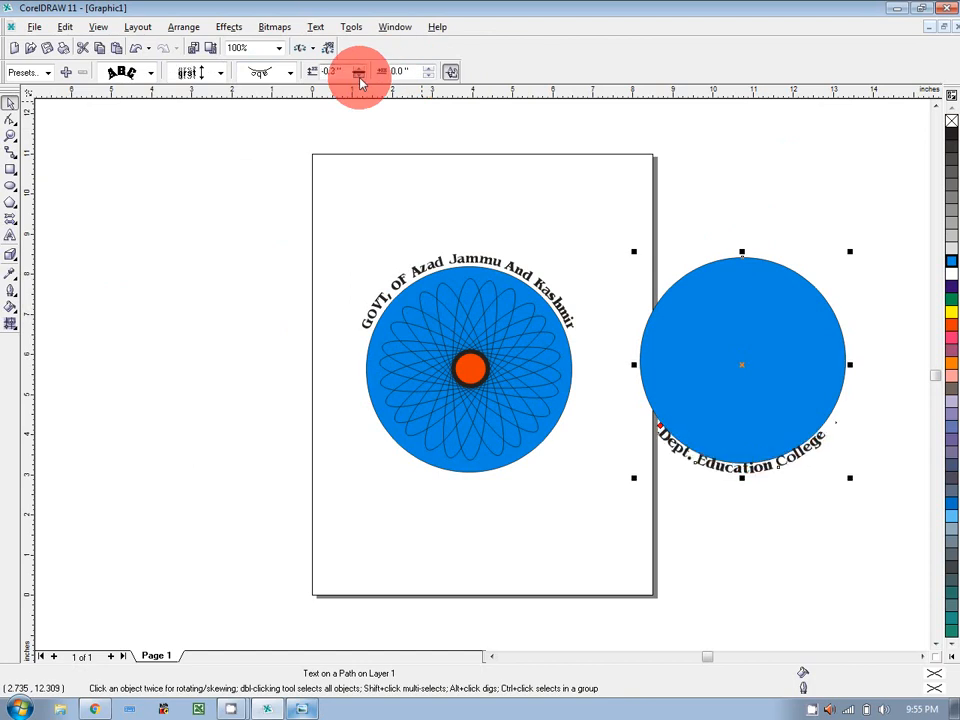
pyautogui.click(360, 78)
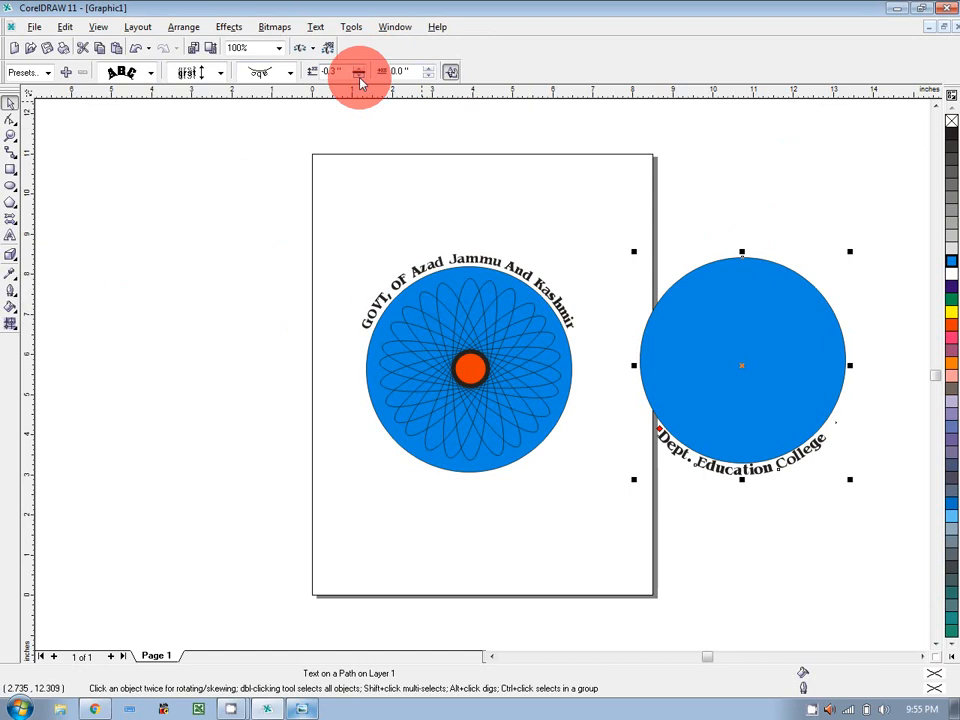
# Drag the circle with its curved text onto the spirograph logo and delete the covering blue circle.
pyautogui.click(783, 323)
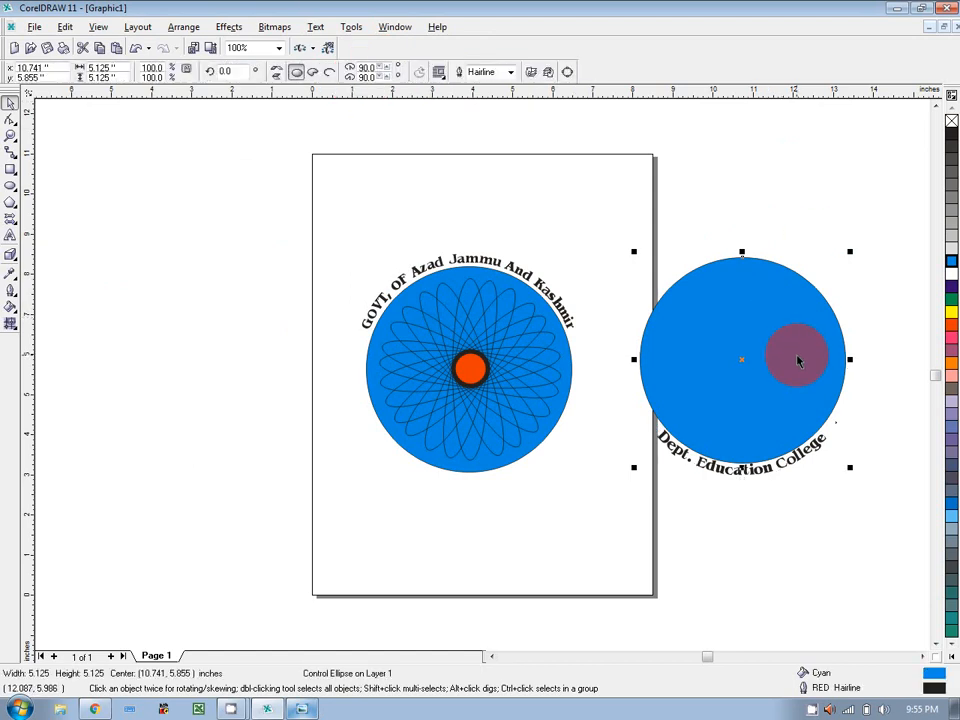
pyautogui.moveTo(621, 232); pyautogui.dragTo(851, 504)
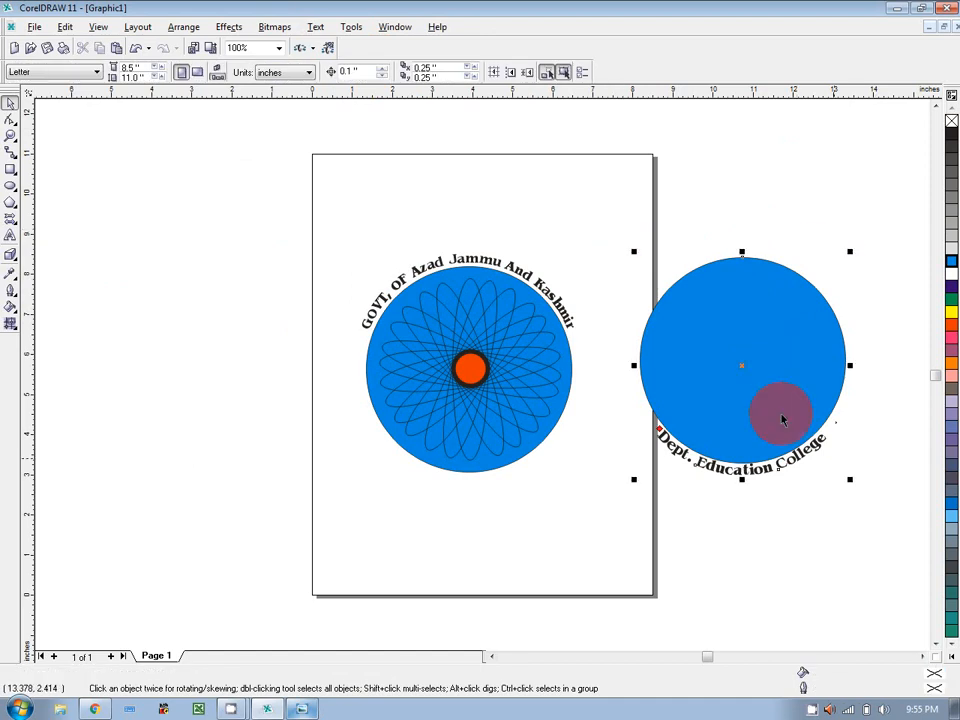
pyautogui.moveTo(745, 368); pyautogui.dragTo(473, 376)
pyautogui.click(505, 380)
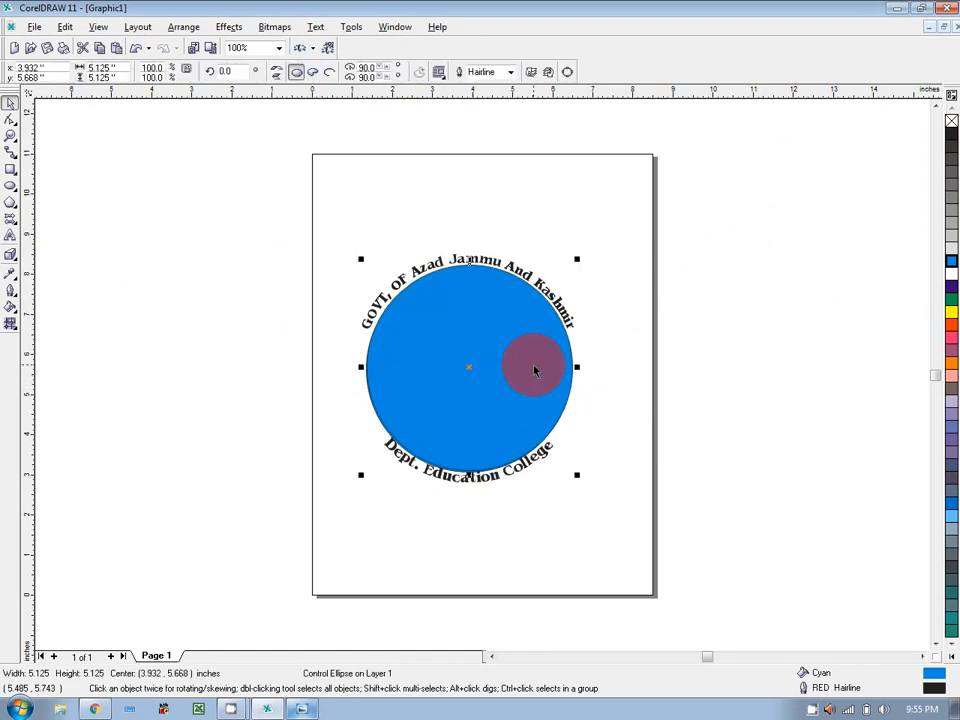
pyautogui.press('Delete')
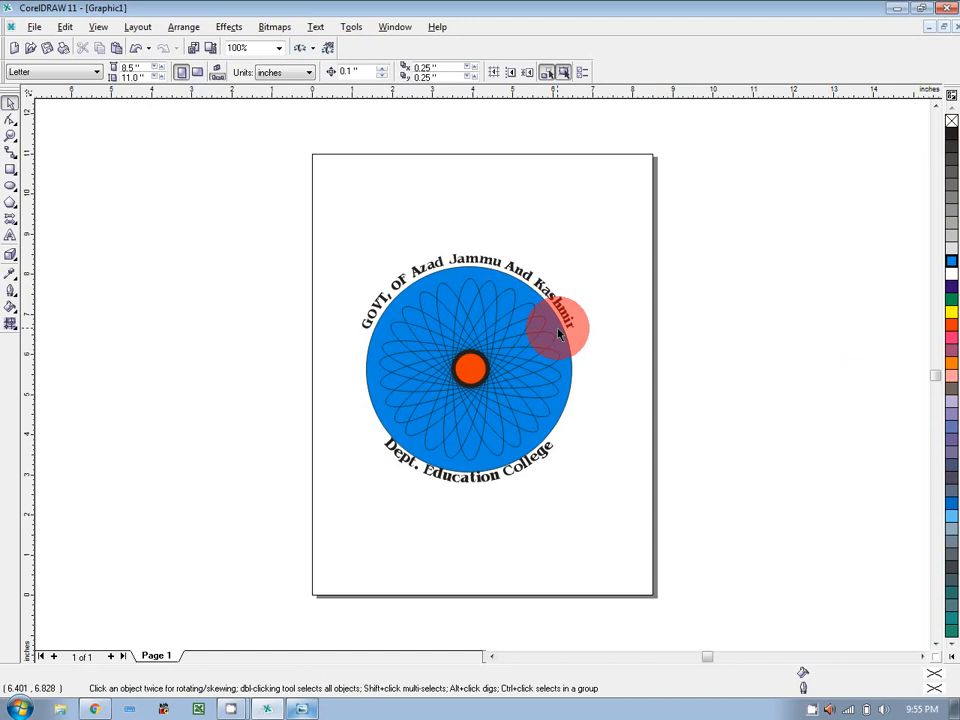
pyautogui.click(260, 709)
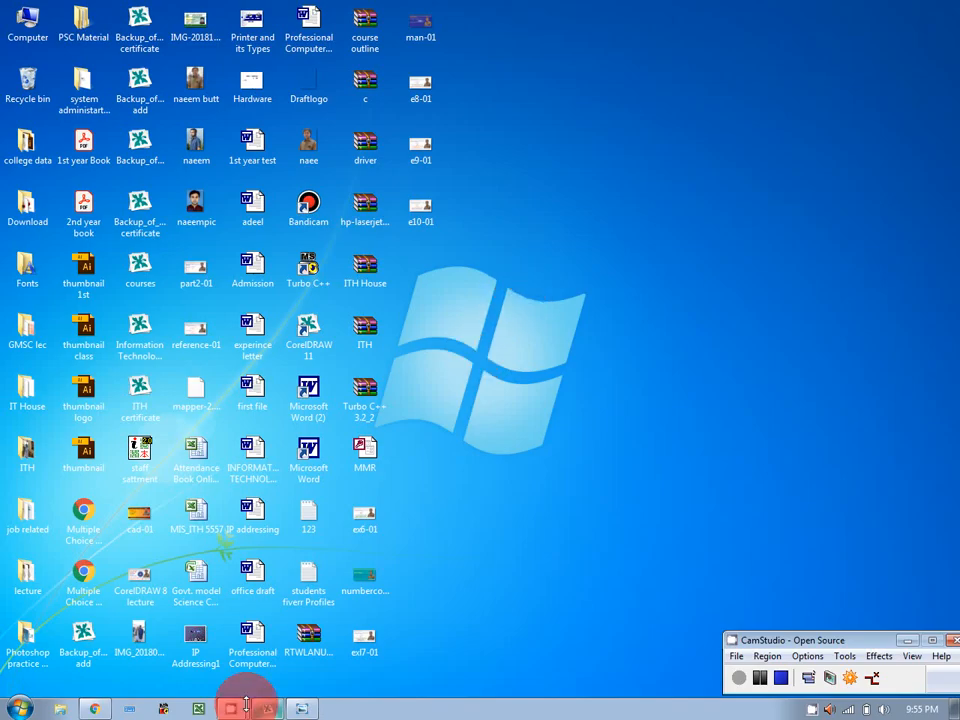
# Compare with the finished reference emblem in Photo Viewer, then return to the CorelDRAW drawing.
pyautogui.click(244, 706)
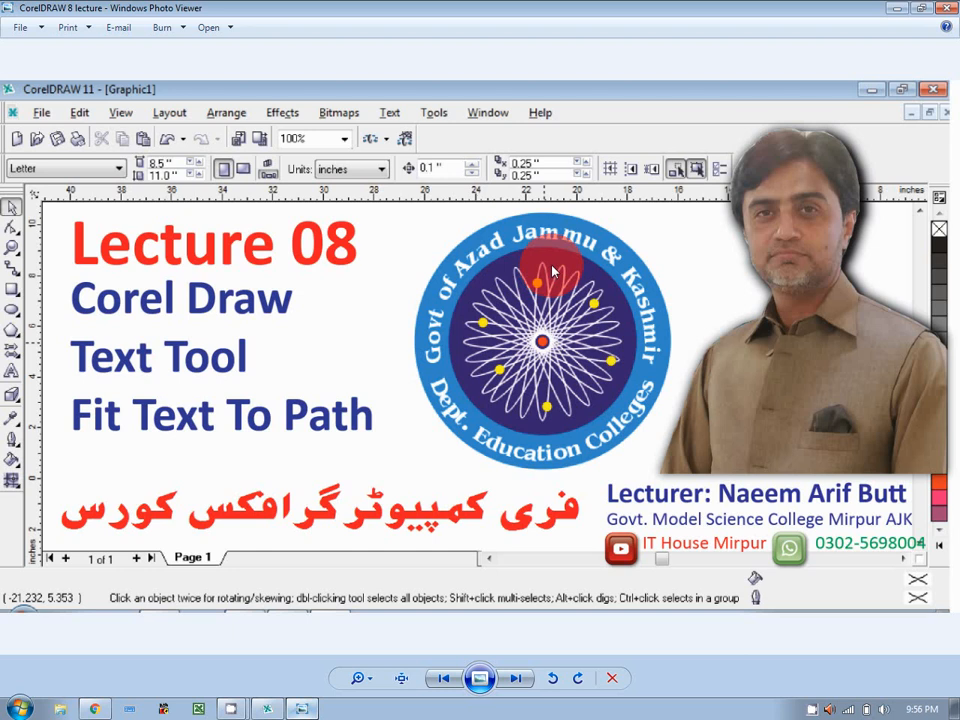
pyautogui.click(262, 708)
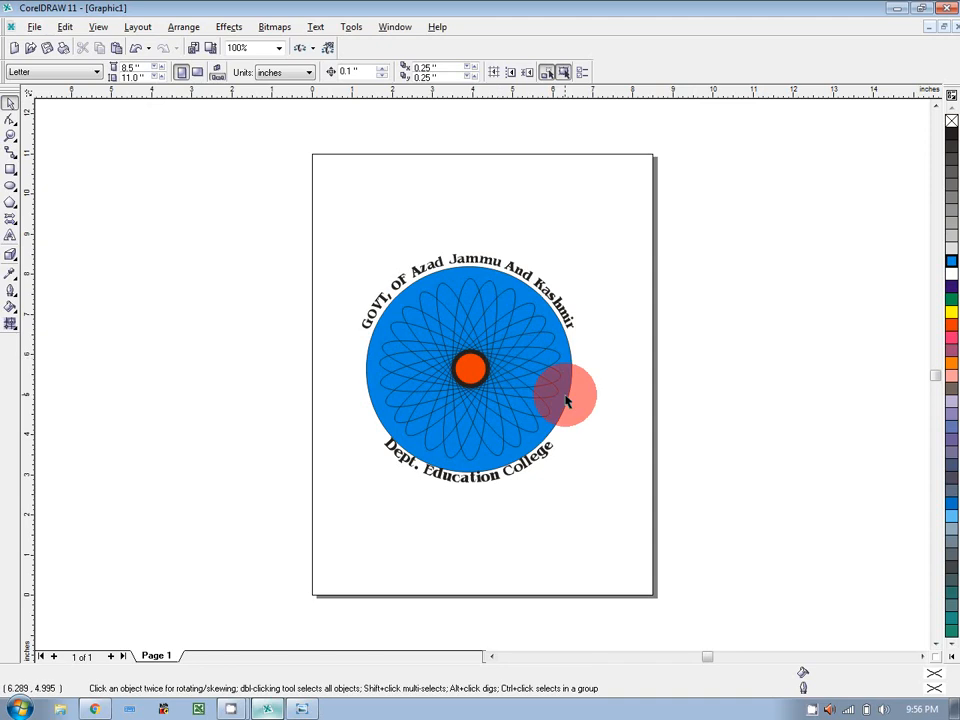
# Duplicate the blue circle, scale the copy to about 117.5%, and send it back one level.
pyautogui.click(565, 400)
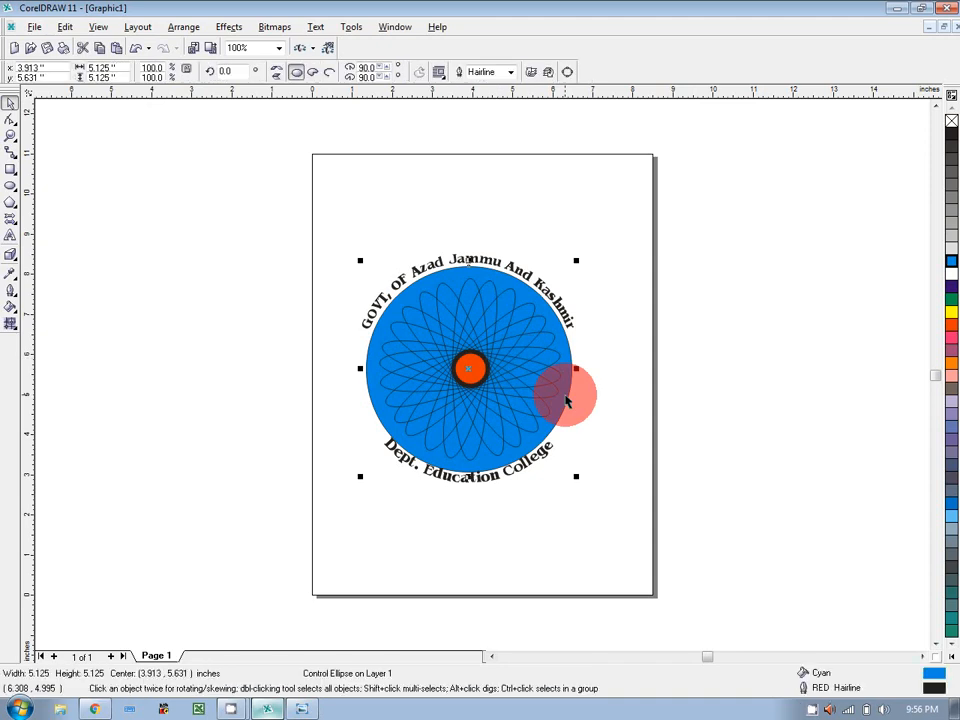
pyautogui.click(566, 401)
pyautogui.hotkey('ctrl', 'v')
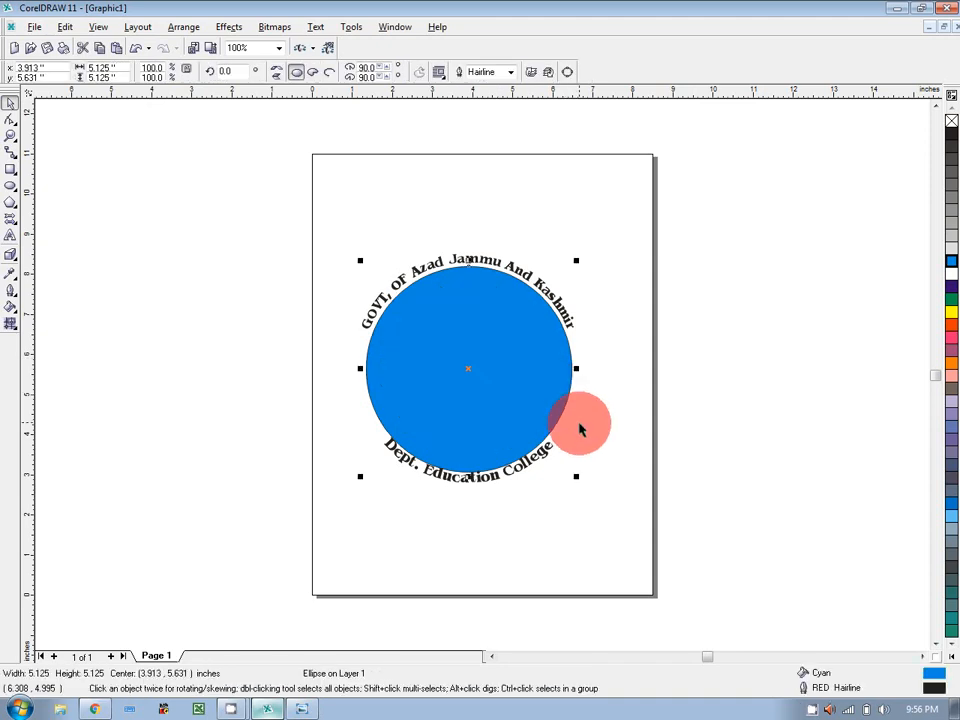
pyautogui.moveTo(577, 475); pyautogui.dragTo(649, 491)
pyautogui.click(184, 27)
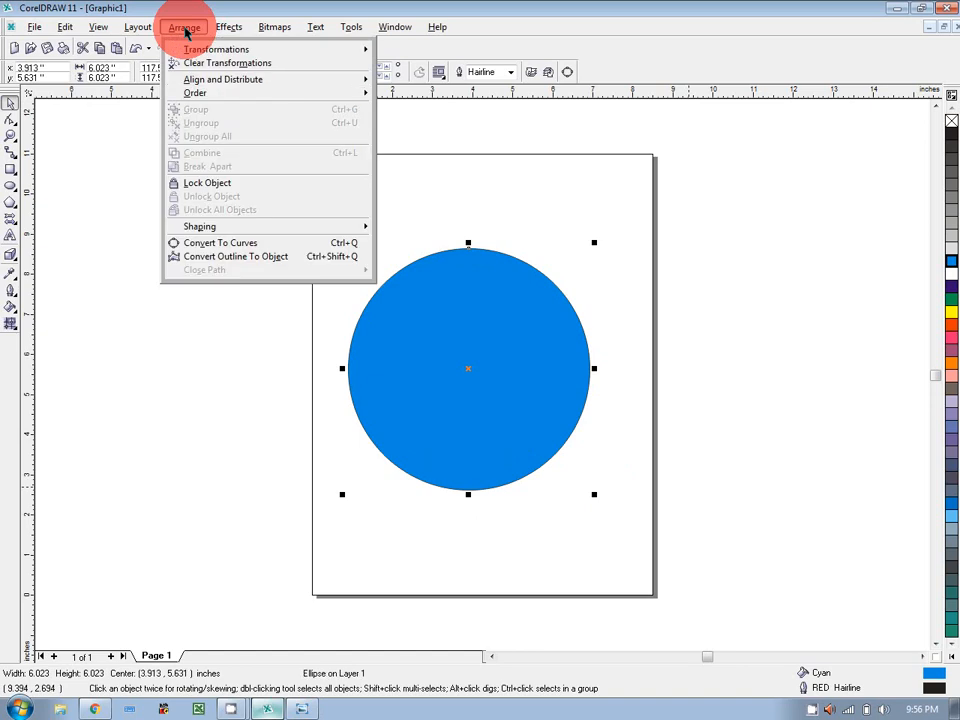
pyautogui.moveTo(206, 90)
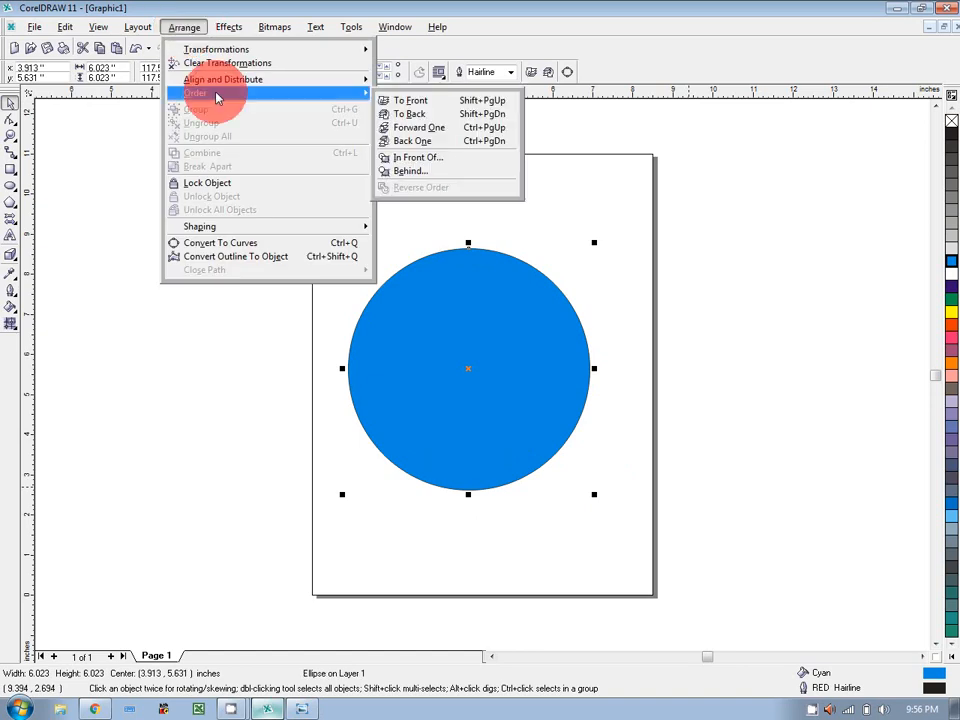
pyautogui.click(438, 115)
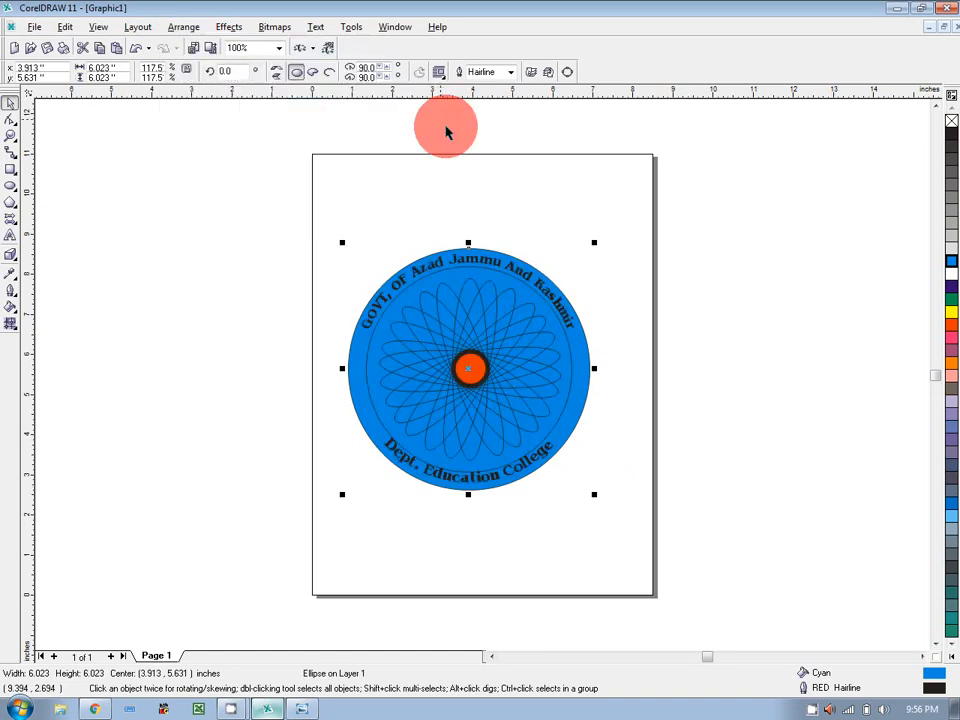
pyautogui.click(641, 315)
pyautogui.click(593, 373)
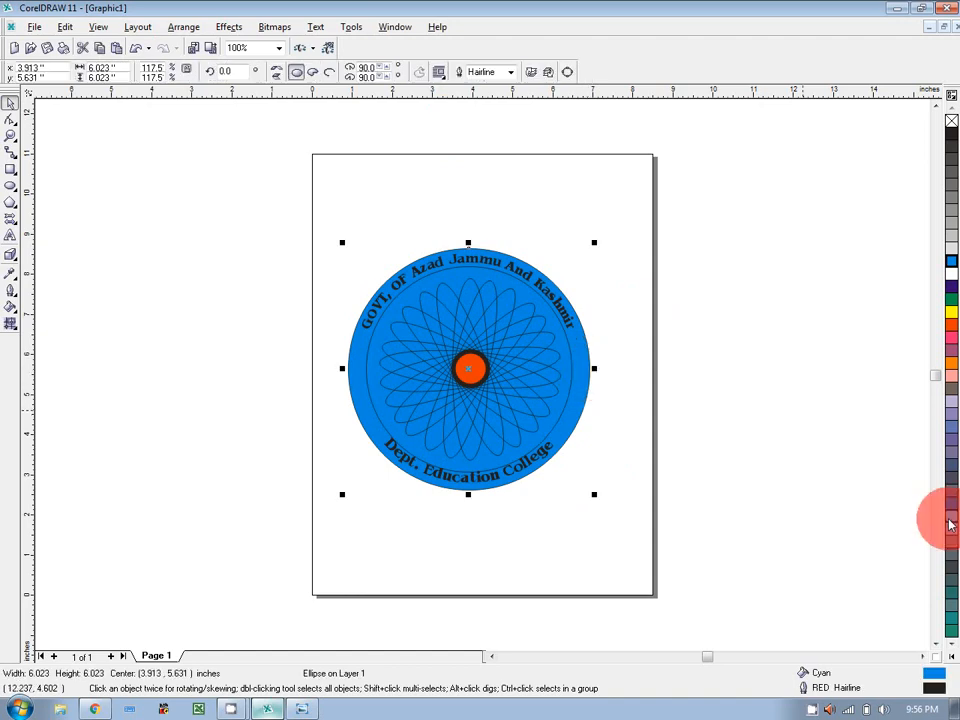
# Fill the outer ring light blue and nudge the curved text slightly upward.
pyautogui.click(560, 300)
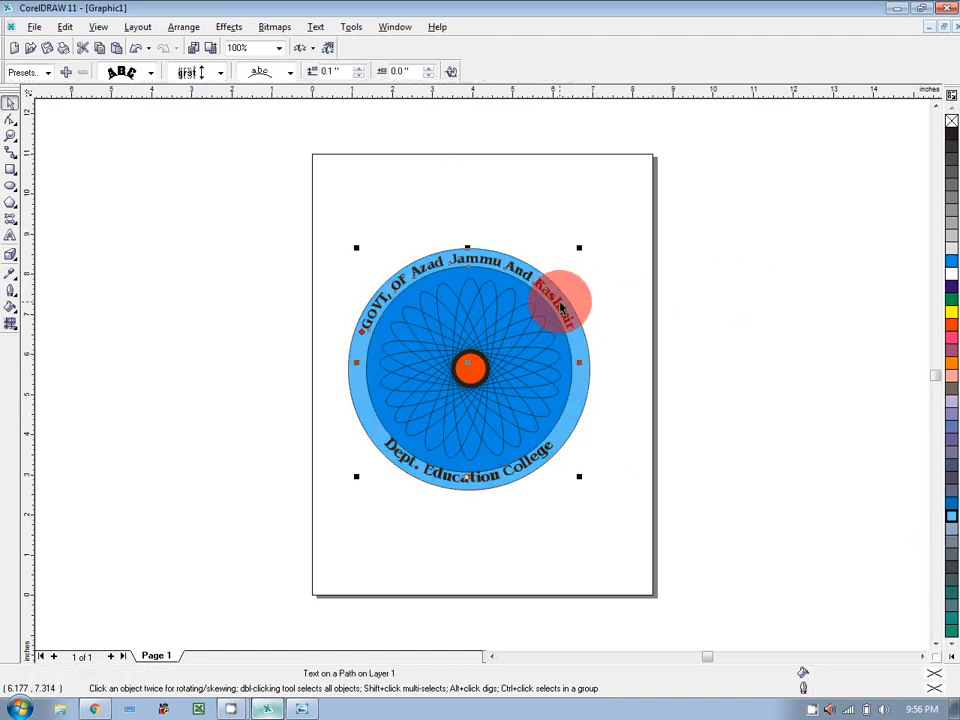
pyautogui.click(950, 280)
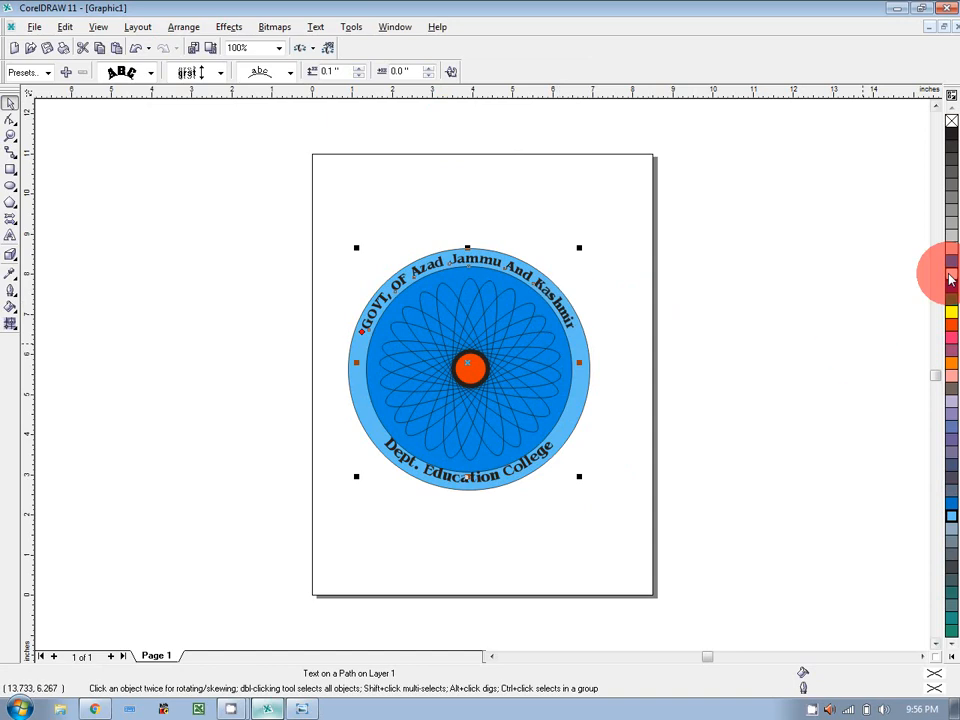
pyautogui.click(950, 280)
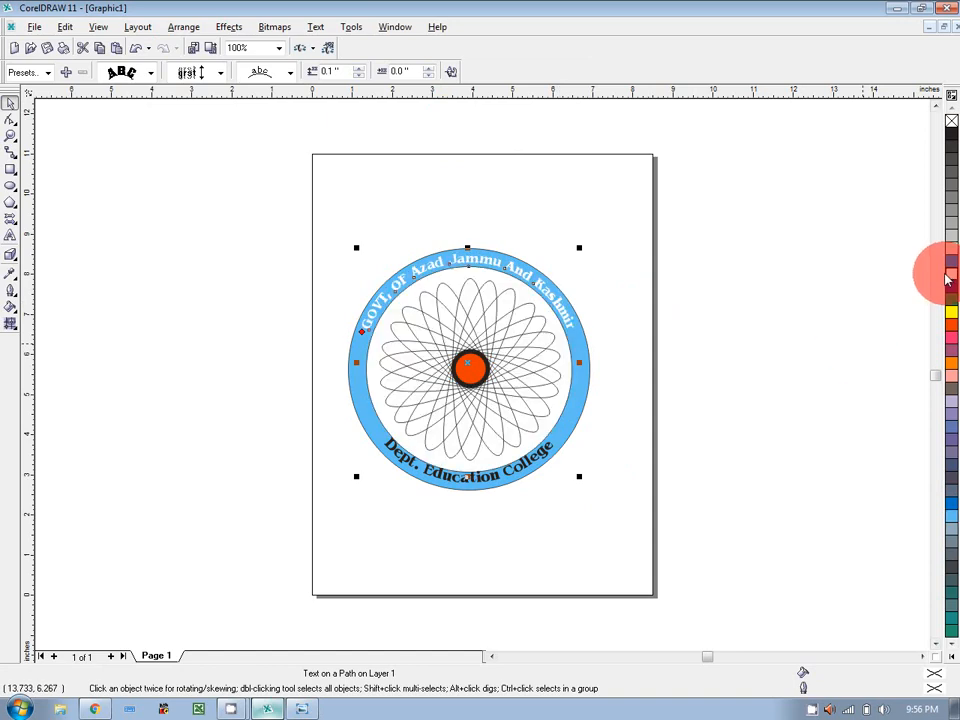
pyautogui.hotkey('ctrl', 'z')
pyautogui.press('Up')
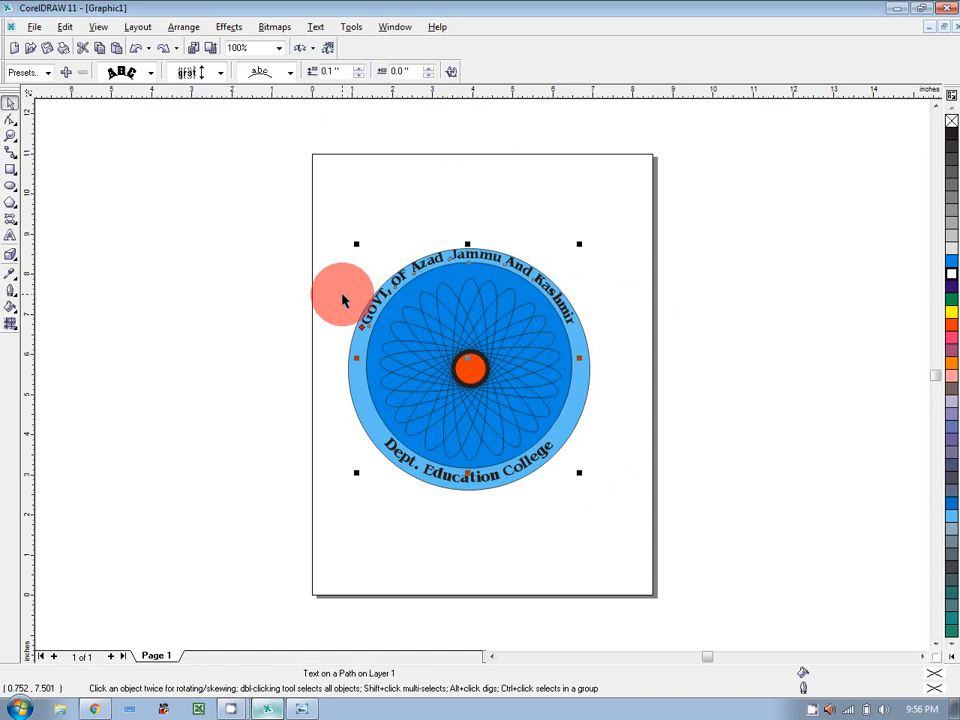
# Make the top curved text white.
pyautogui.click(342, 300)
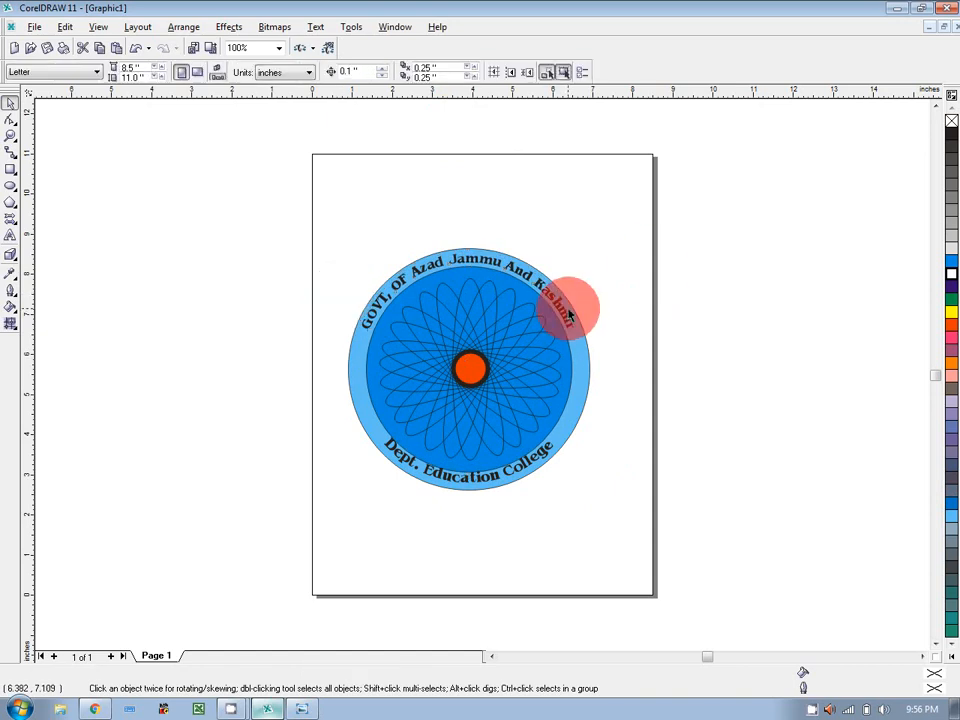
pyautogui.click(566, 315)
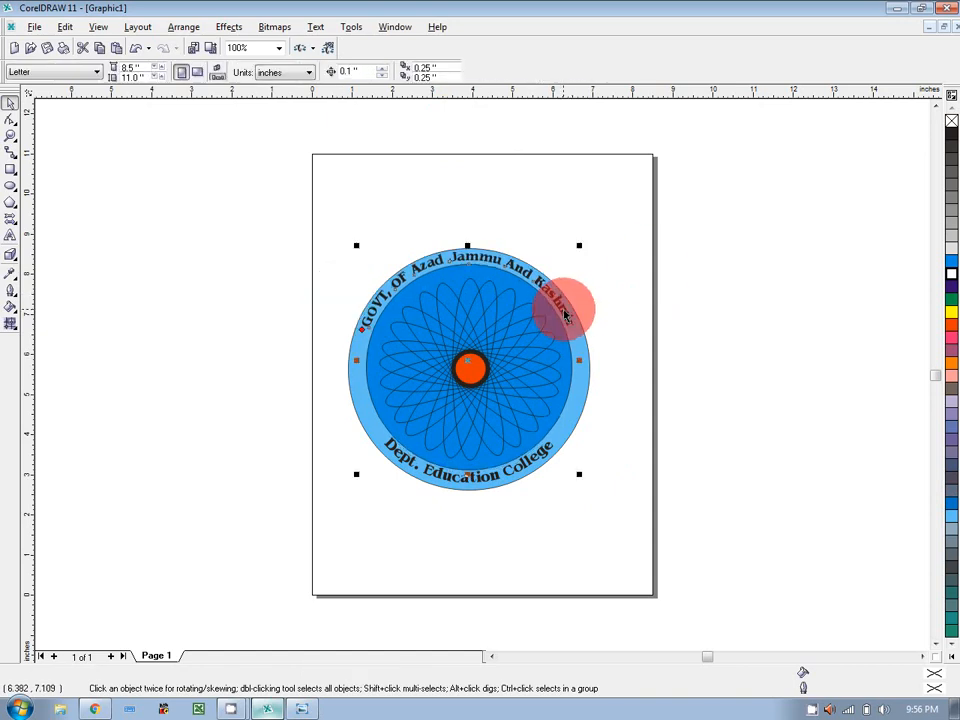
pyautogui.doubleClick(564, 310)
pyautogui.moveTo(566, 315); pyautogui.dragTo(357, 328)
pyautogui.click(951, 283)
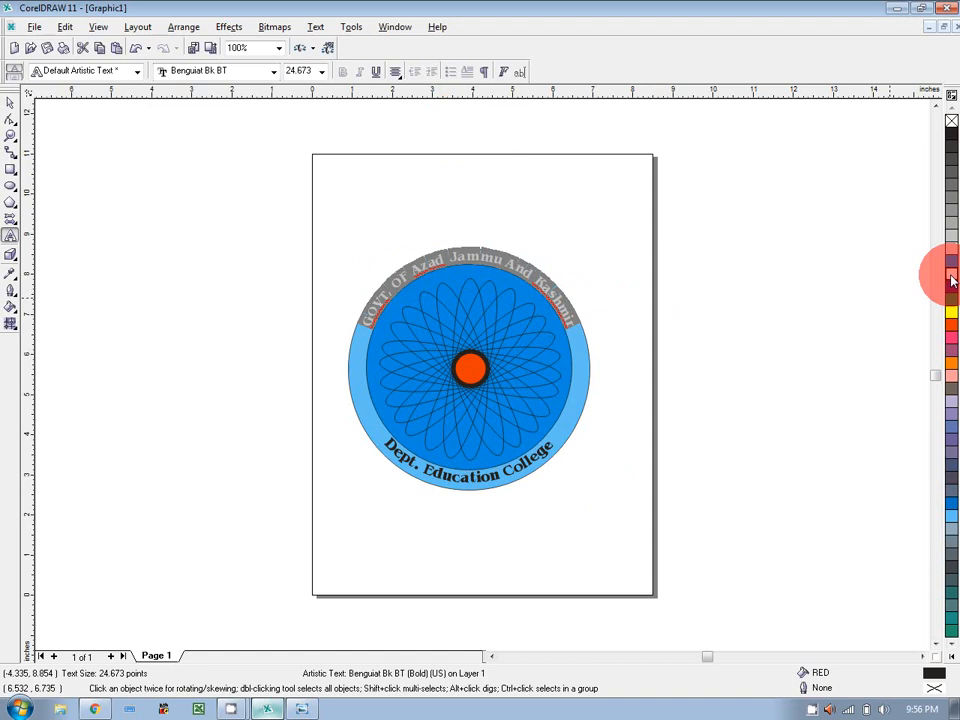
pyautogui.click(10, 101)
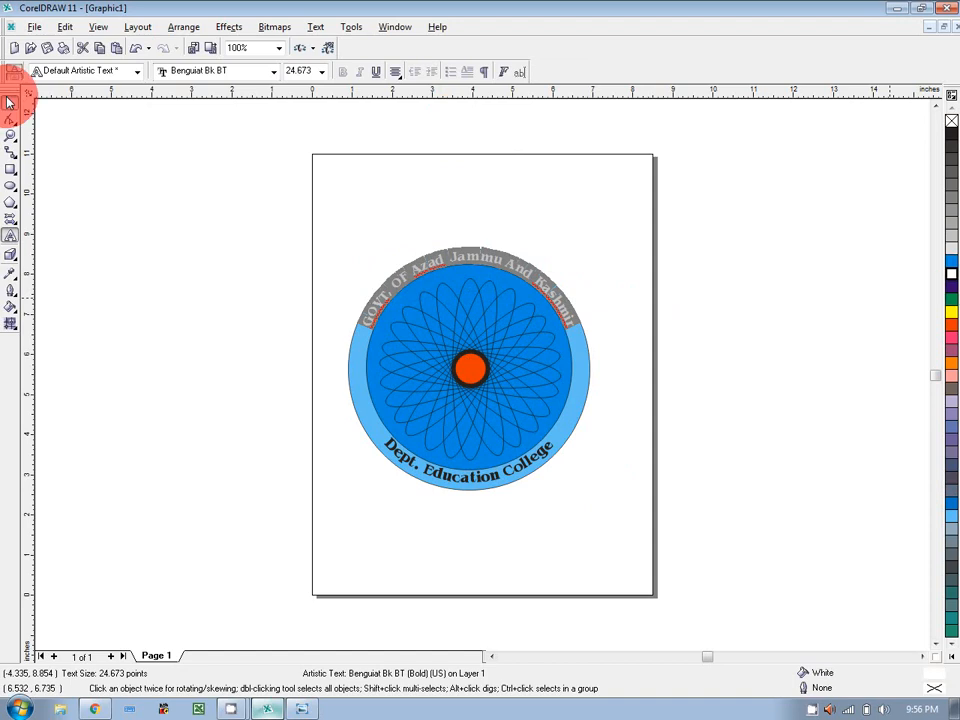
# Set the lower Dept. Education College text to 48 pt and white, then zoom to inspect the logo.
pyautogui.click(548, 457)
pyautogui.click(548, 455)
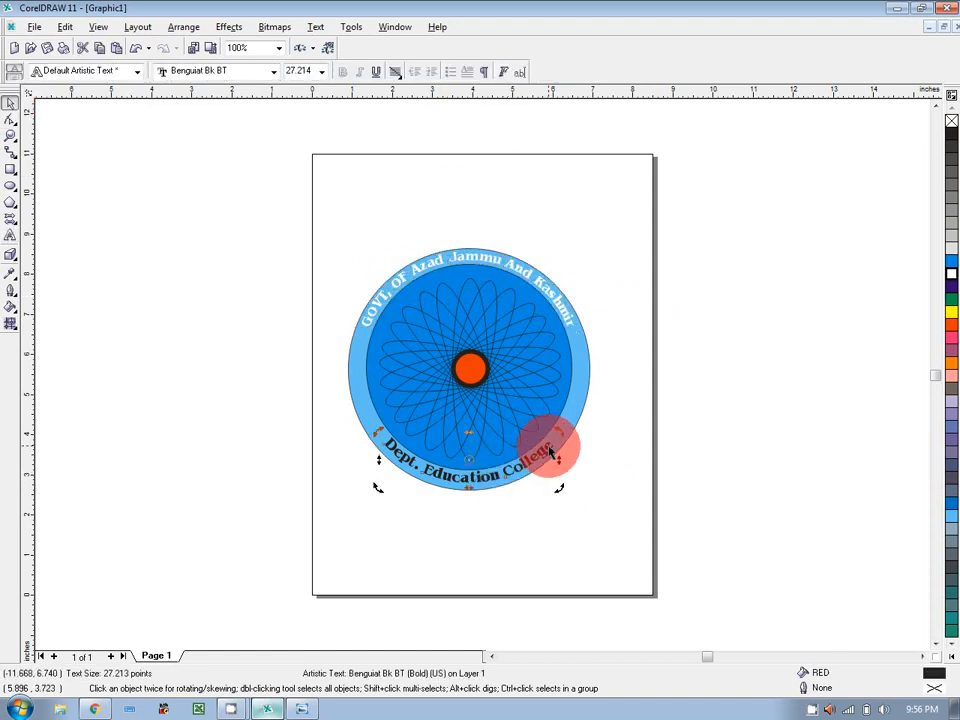
pyautogui.click(549, 452)
pyautogui.doubleClick(537, 445)
pyautogui.moveTo(537, 442); pyautogui.dragTo(377, 441)
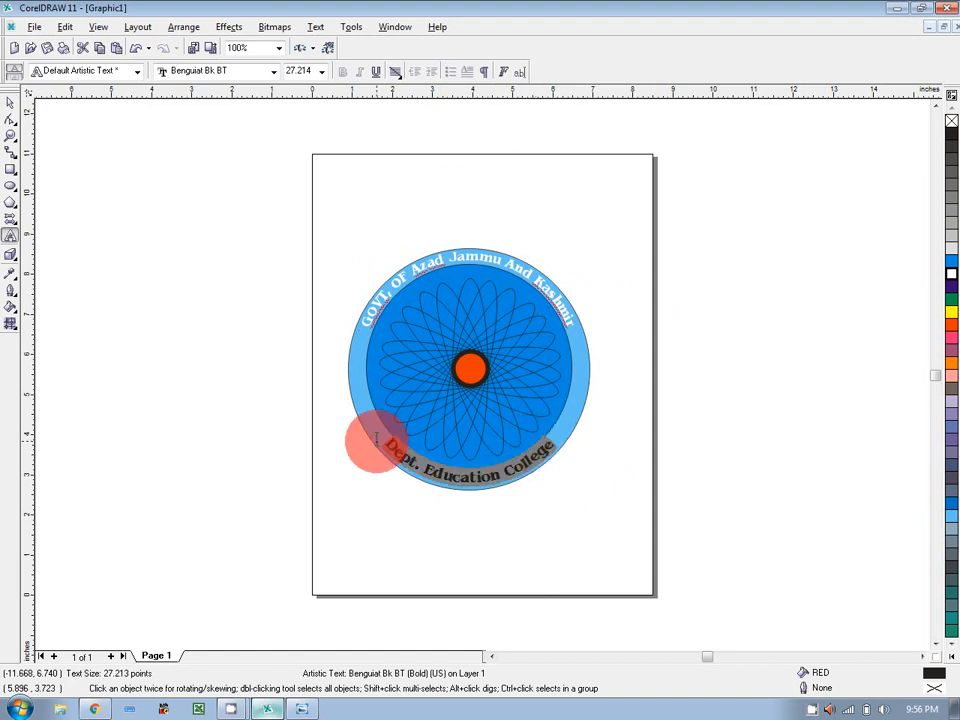
pyautogui.click(323, 72)
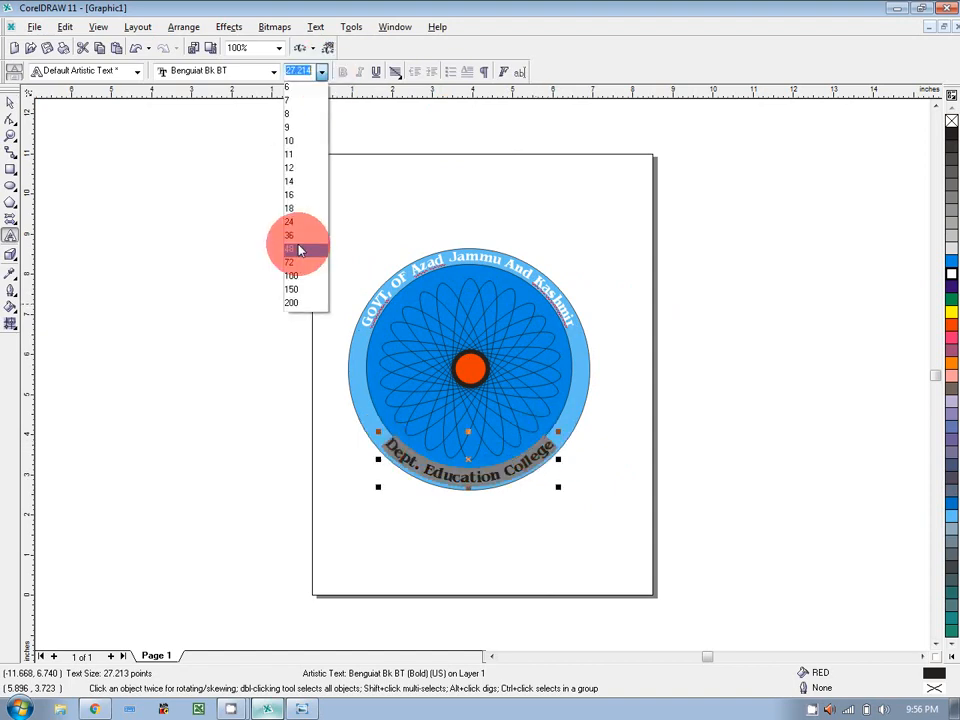
pyautogui.click(298, 249)
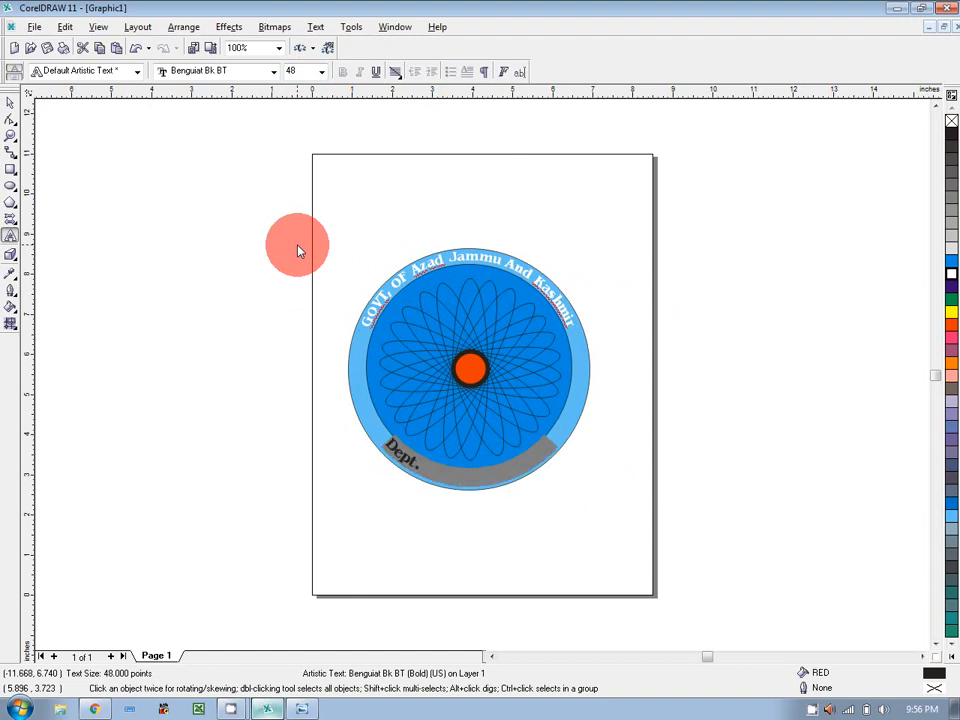
pyautogui.click(949, 273)
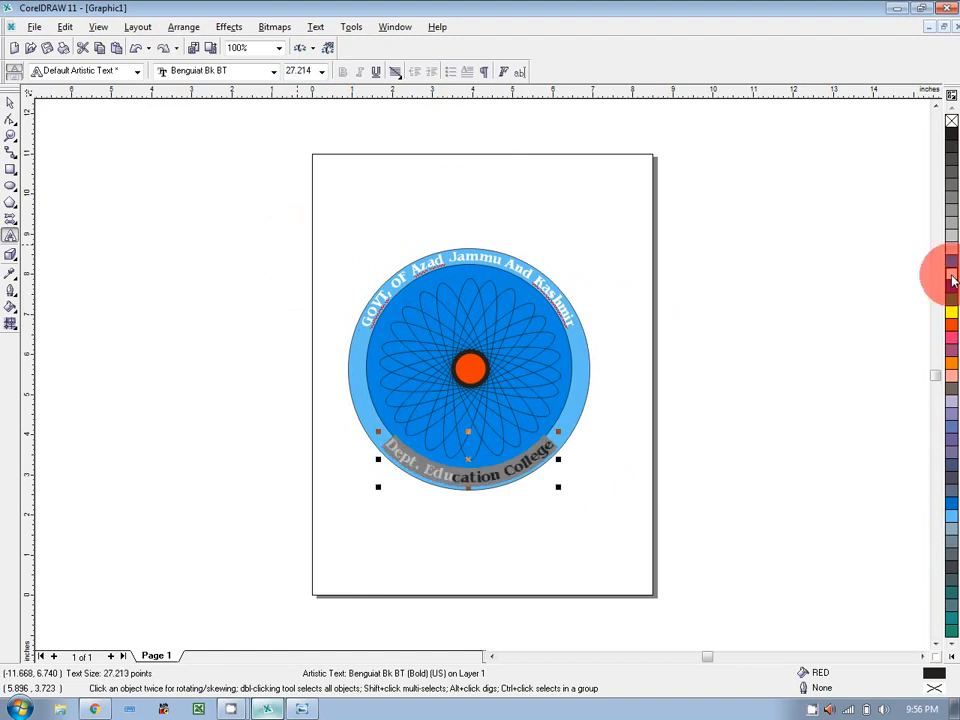
pyautogui.click(10, 102)
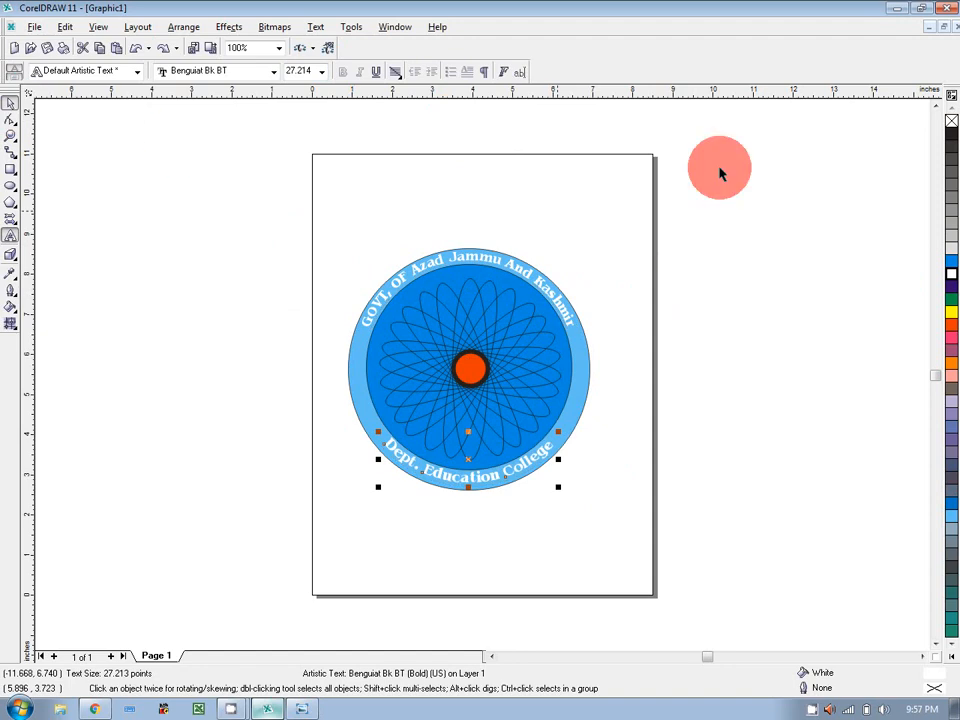
pyautogui.click(685, 290)
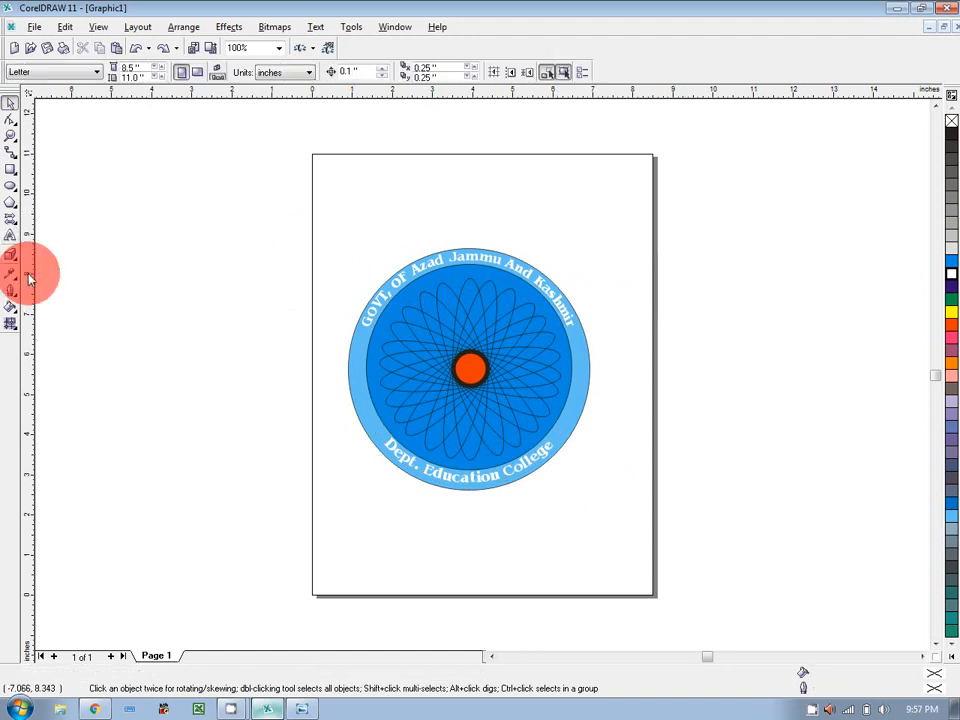
pyautogui.click(10, 136)
pyautogui.moveTo(326, 227); pyautogui.dragTo(612, 505)
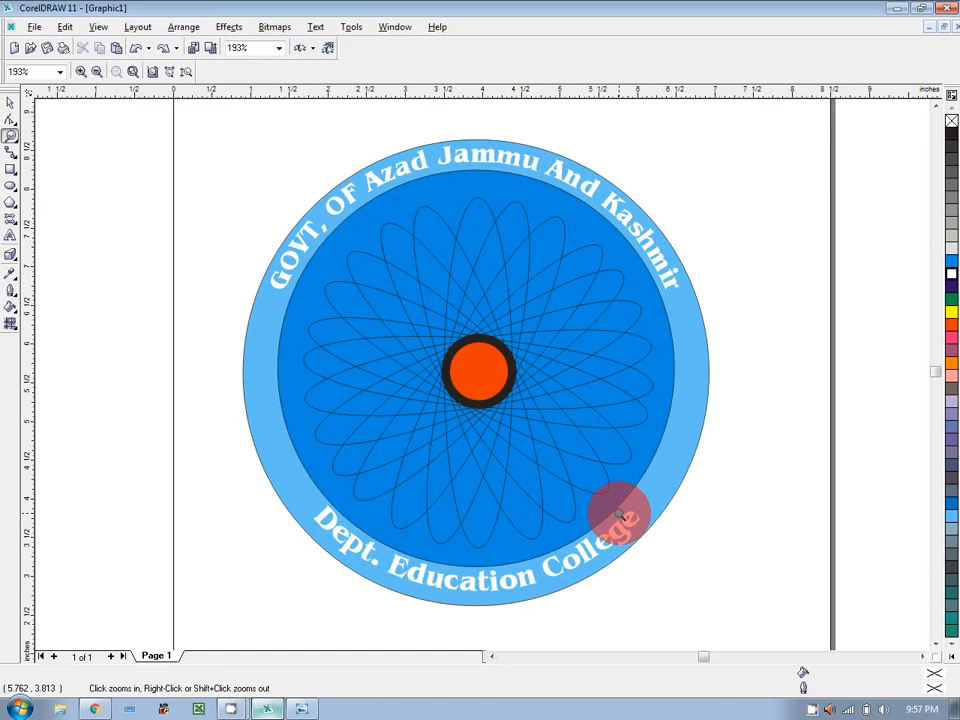
pyautogui.rightClick(866, 529)
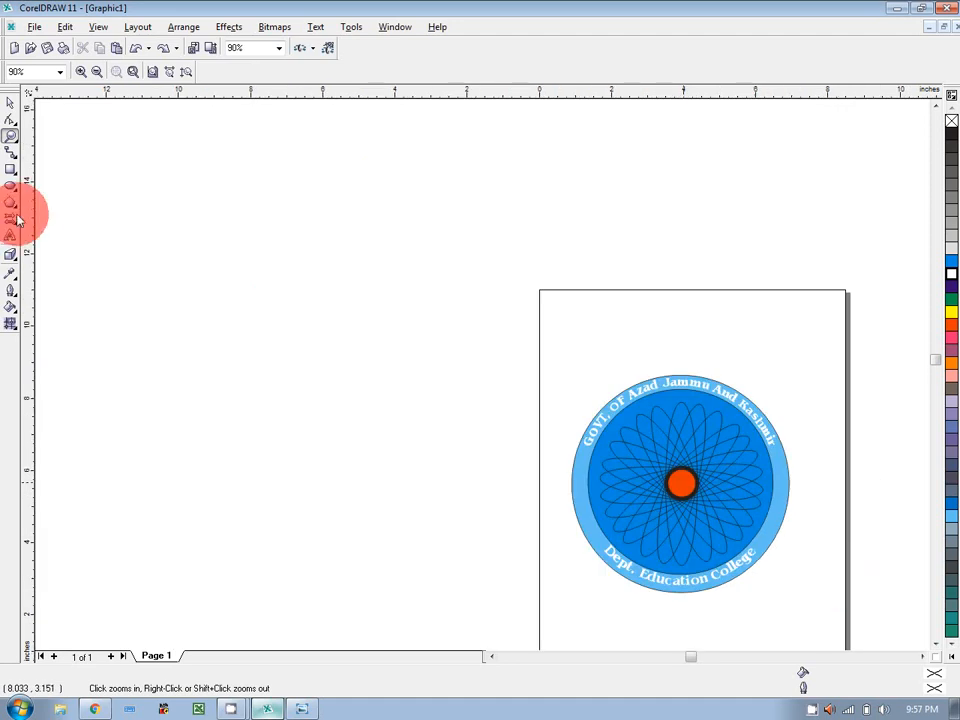
# Type the author's name as text and draw a five-sided pentagon above it.
pyautogui.click(9, 238)
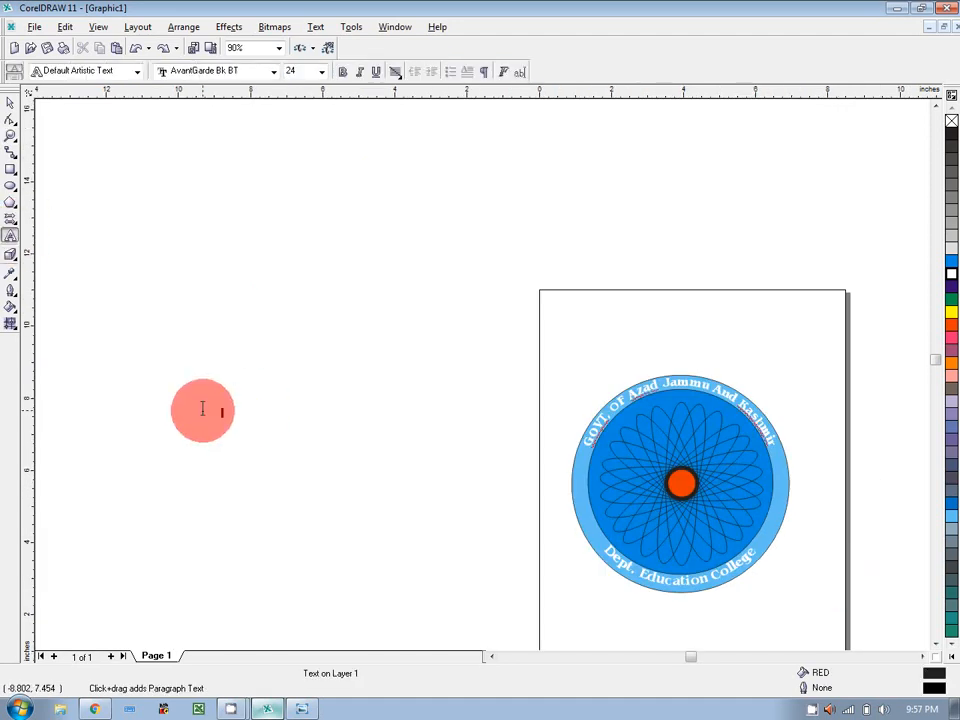
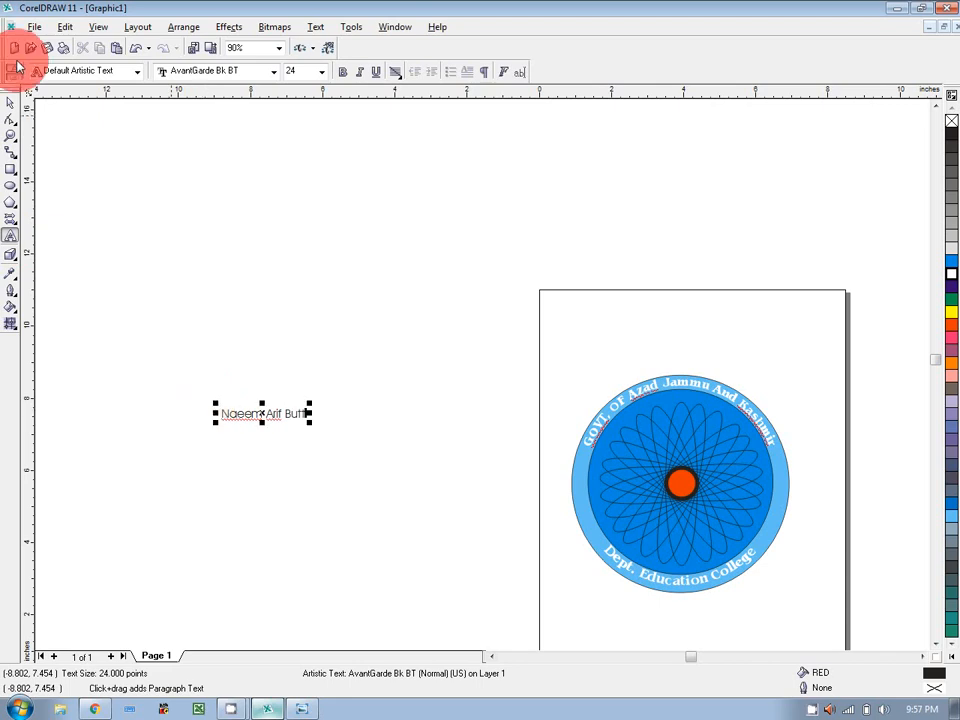
pyautogui.click(10, 202)
pyautogui.moveTo(373, 306); pyautogui.dragTo(470, 400)
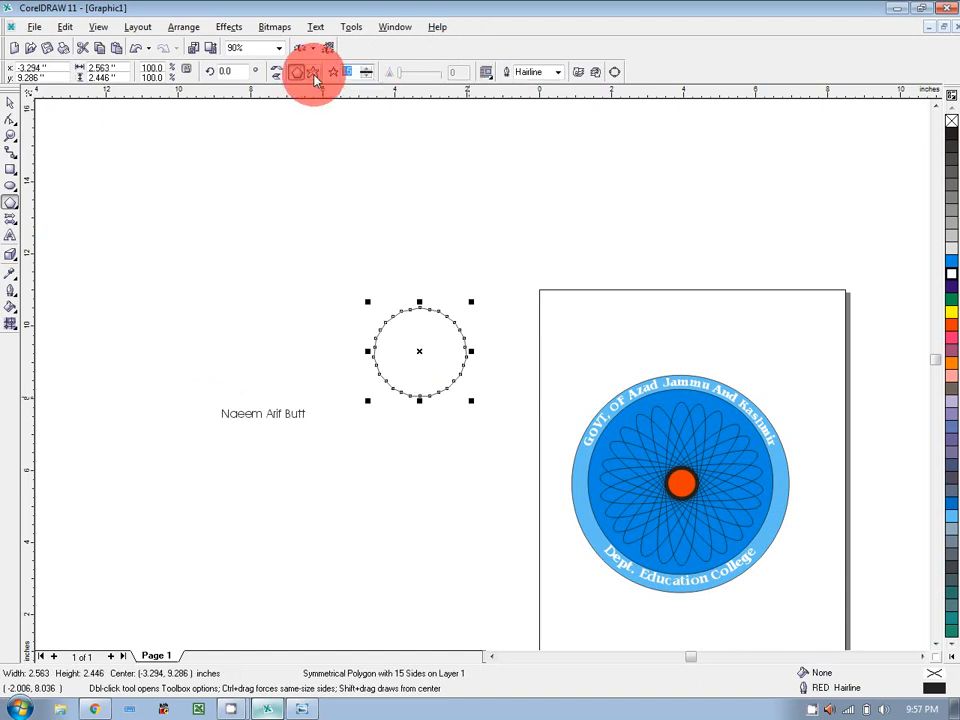
pyautogui.press('Return')
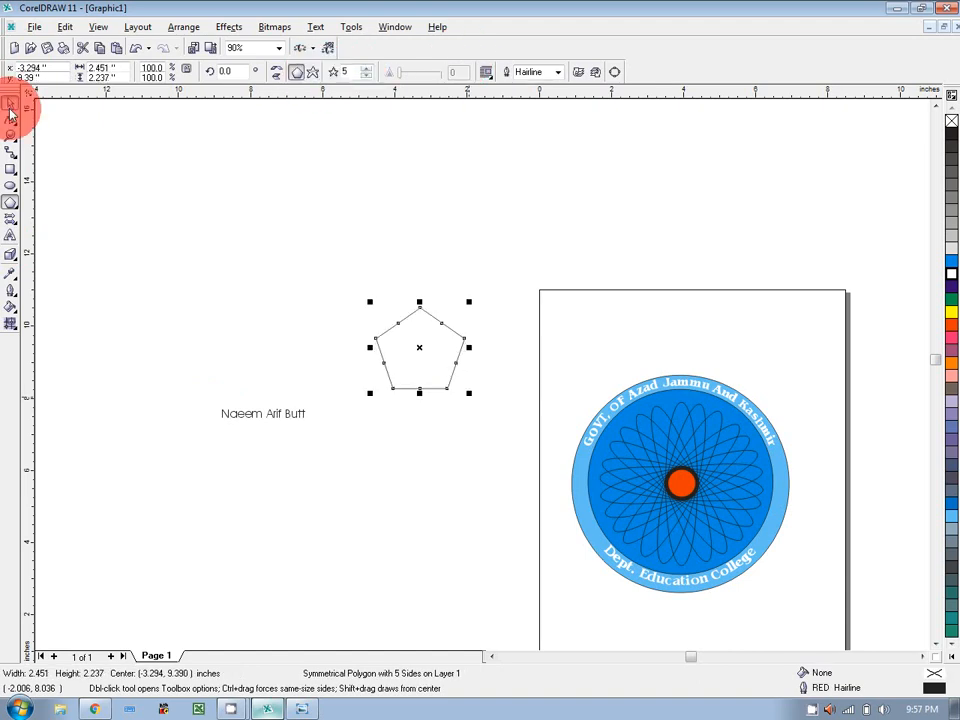
# Enlarge the name text, set its font to Benguiat Bk BT, and move it up-left.
pyautogui.click(10, 106)
pyautogui.moveTo(288, 416); pyautogui.dragTo(336, 424)
pyautogui.click(273, 71)
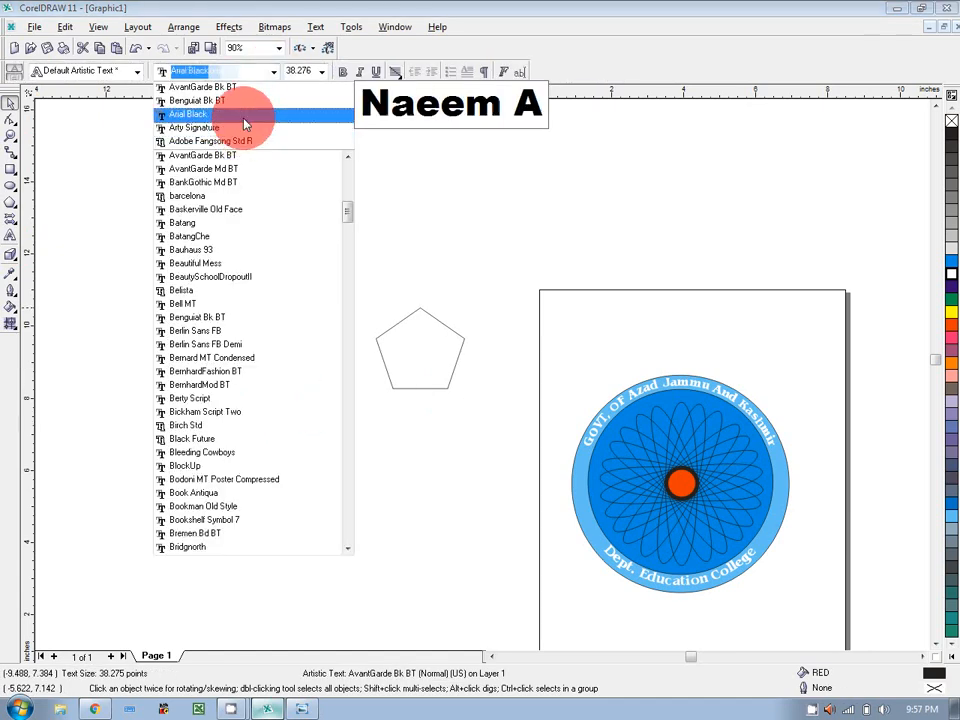
pyautogui.click(244, 106)
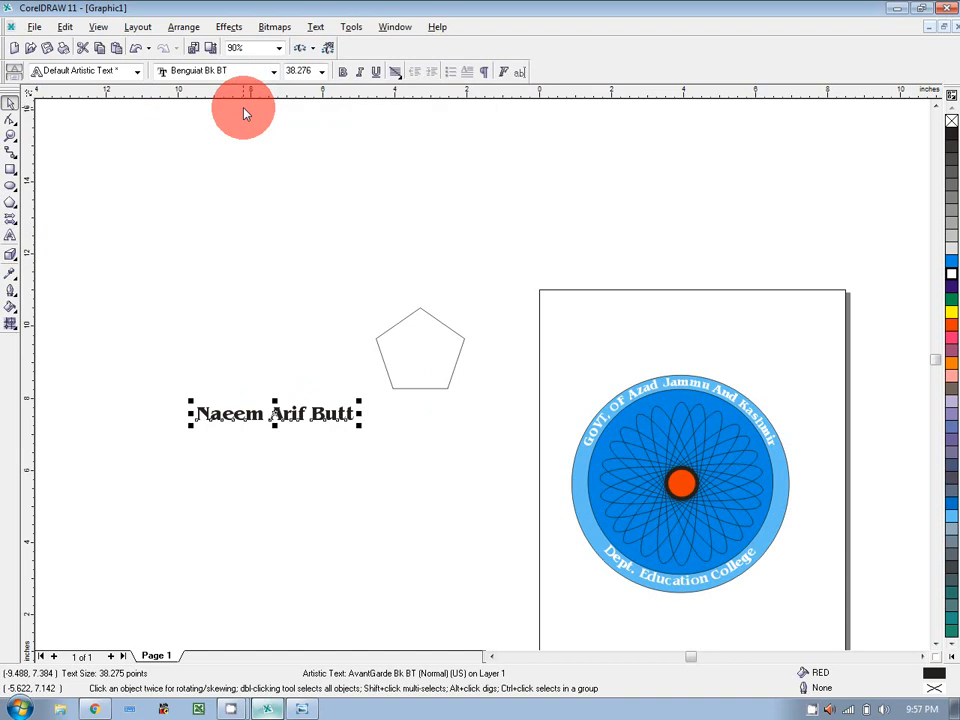
pyautogui.click(289, 420)
pyautogui.moveTo(289, 415); pyautogui.dragTo(236, 293)
# Enlarge the pentagon to about 136% and reselect the name text.
pyautogui.doubleClick(449, 384)
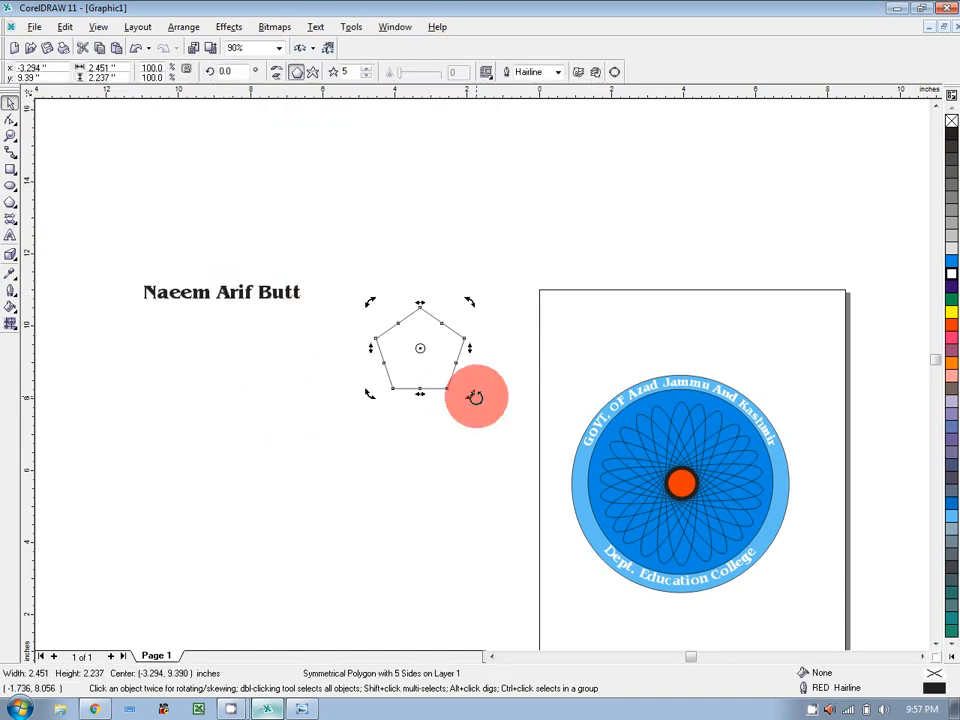
pyautogui.click(461, 388)
pyautogui.click(450, 382)
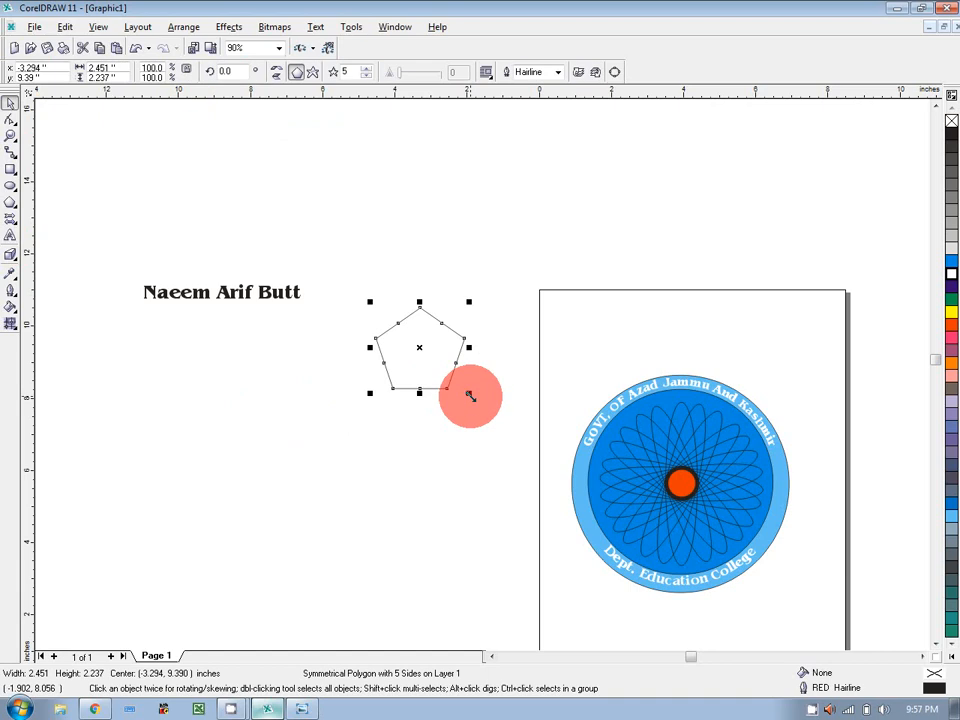
pyautogui.moveTo(469, 394); pyautogui.dragTo(494, 410)
pyautogui.click(274, 294)
pyautogui.click(316, 27)
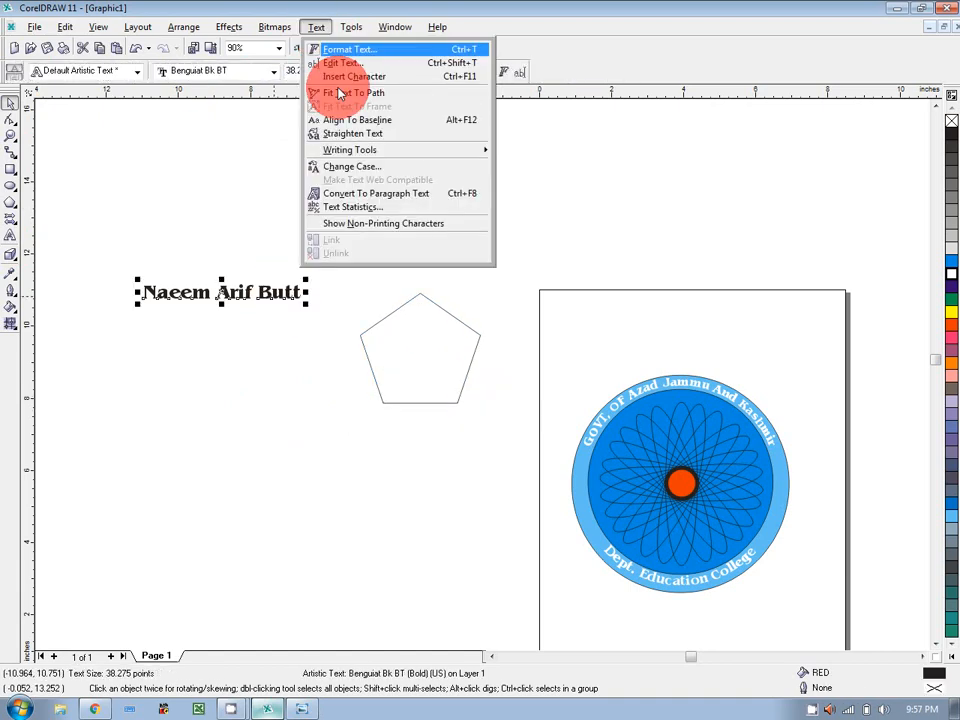
# Fit the name text to the pentagon's top edge with a 0.1" offset.
pyautogui.click(340, 93)
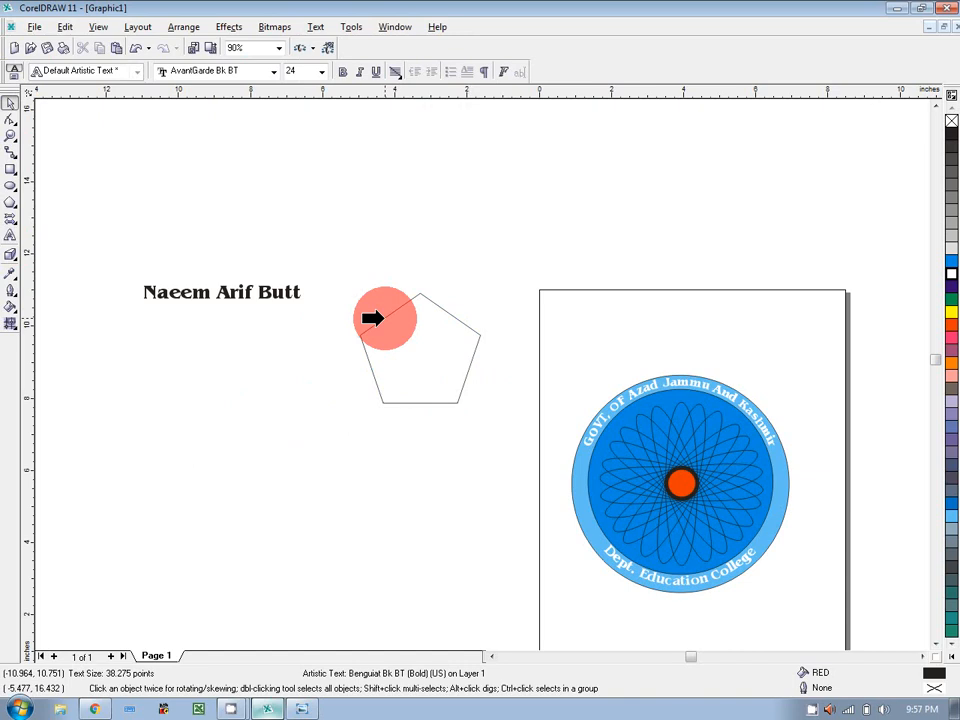
pyautogui.click(372, 318)
pyautogui.click(544, 186)
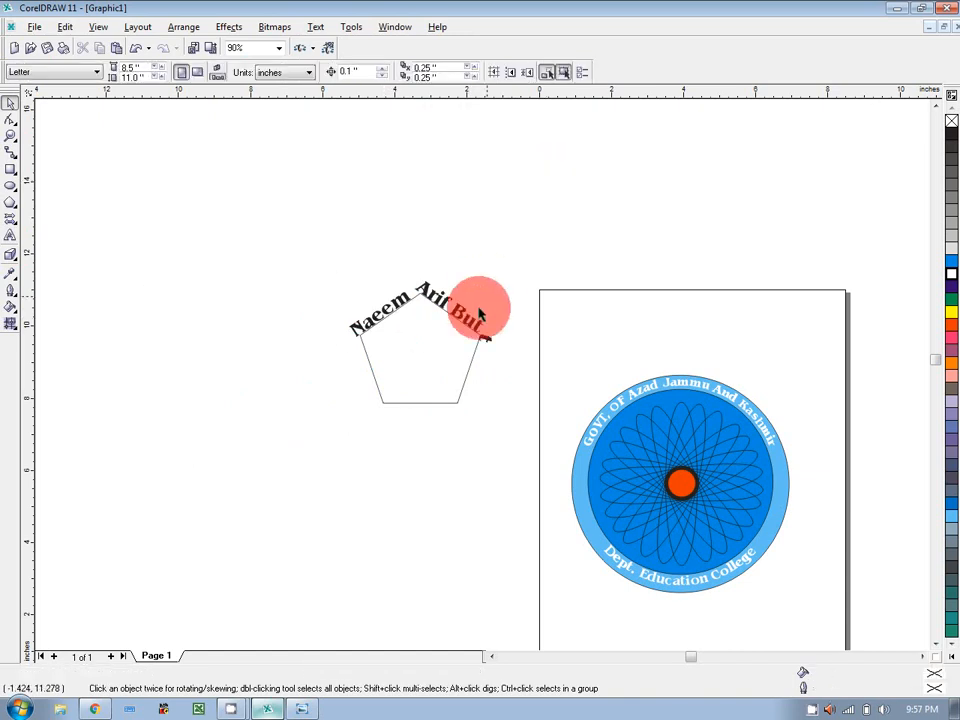
pyautogui.click(480, 314)
pyautogui.click(358, 77)
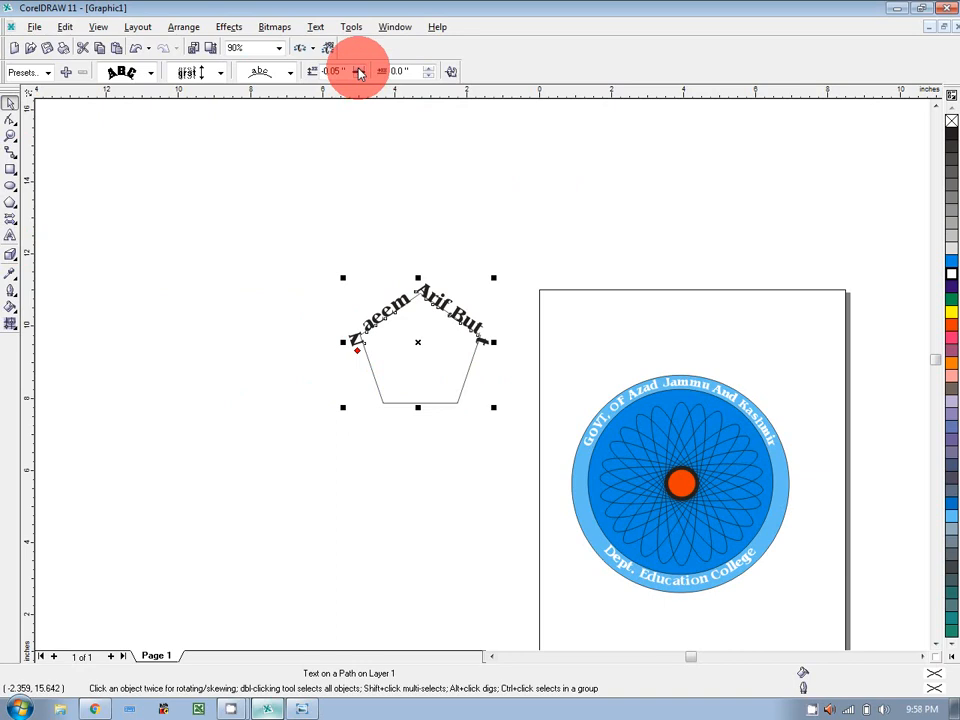
pyautogui.click(358, 68)
pyautogui.click(358, 68)
# Delete the pentagon, keeping the curved name, and zoom in on the round logo.
pyautogui.click(550, 180)
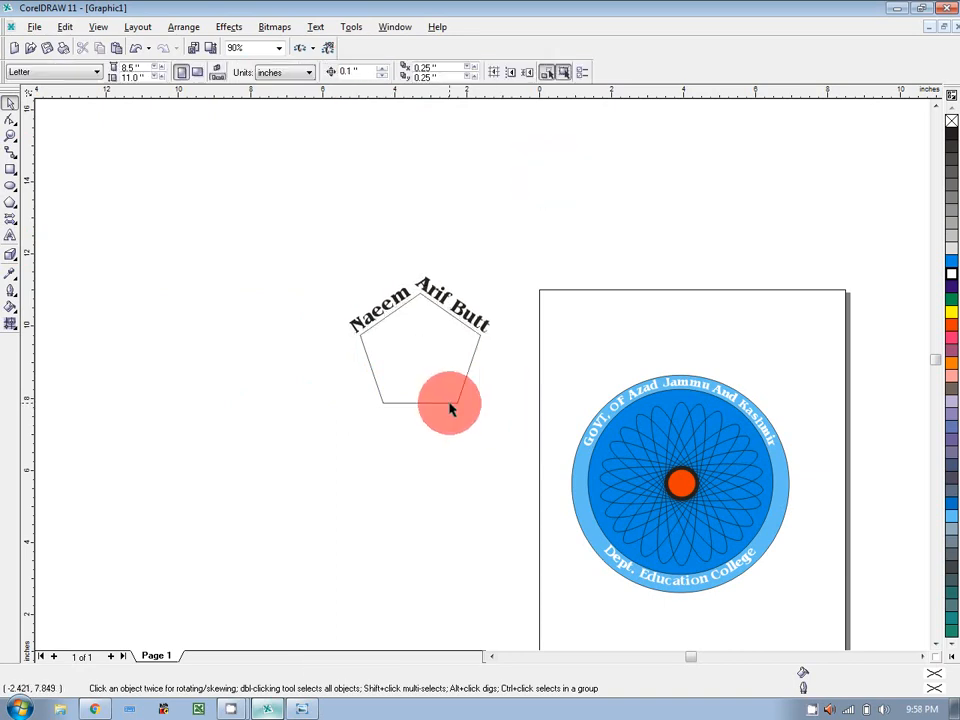
pyautogui.click(458, 402)
pyautogui.press('Delete')
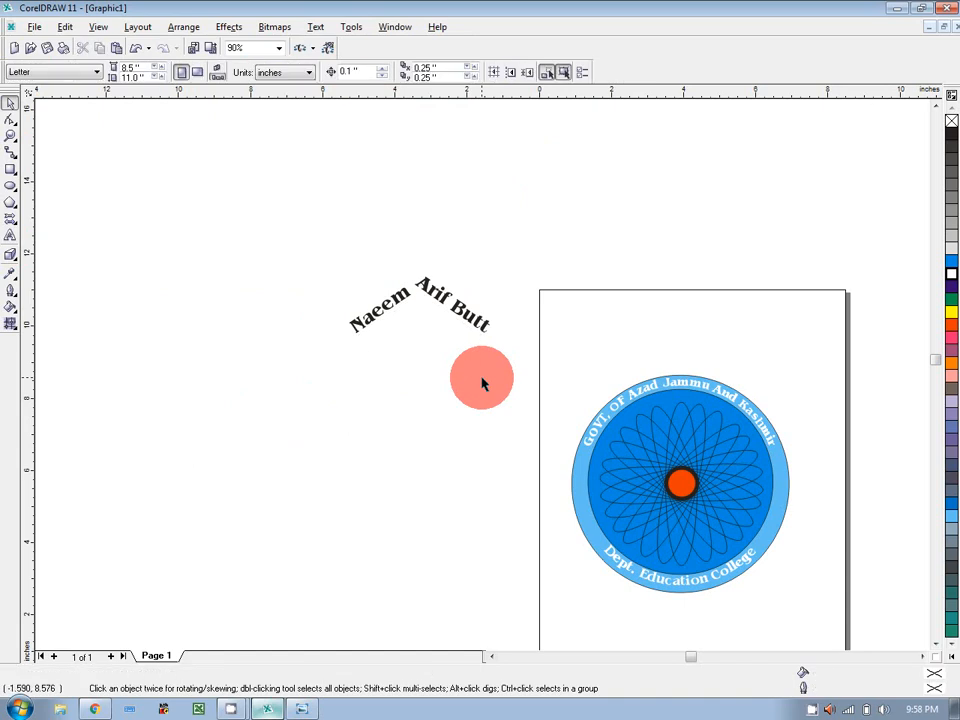
pyautogui.click(11, 135)
pyautogui.moveTo(556, 366); pyautogui.dragTo(825, 613)
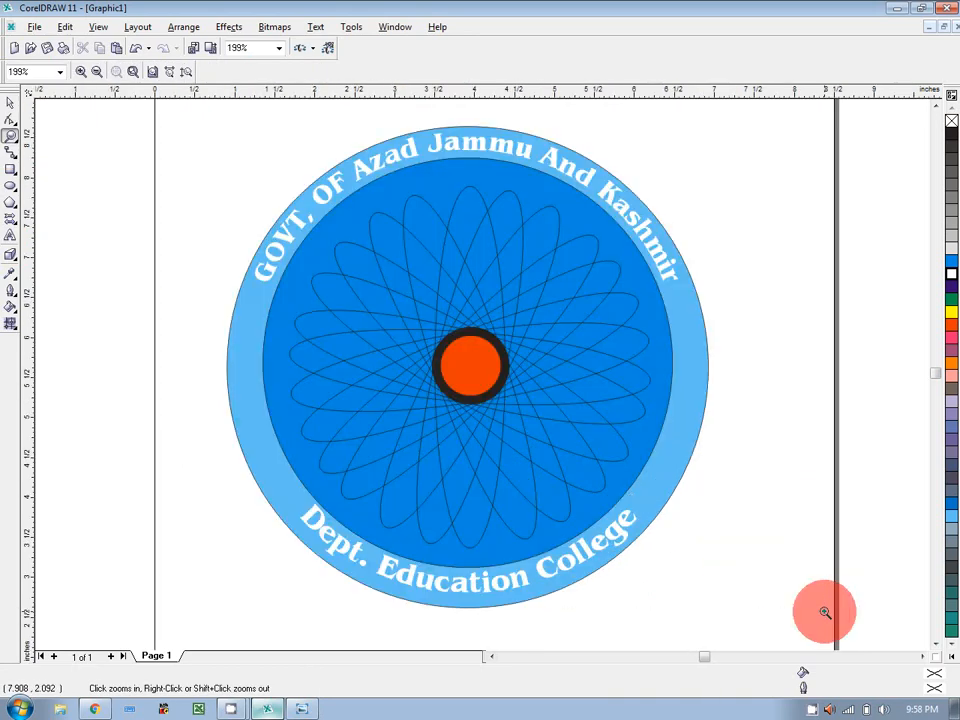
pyautogui.click(296, 710)
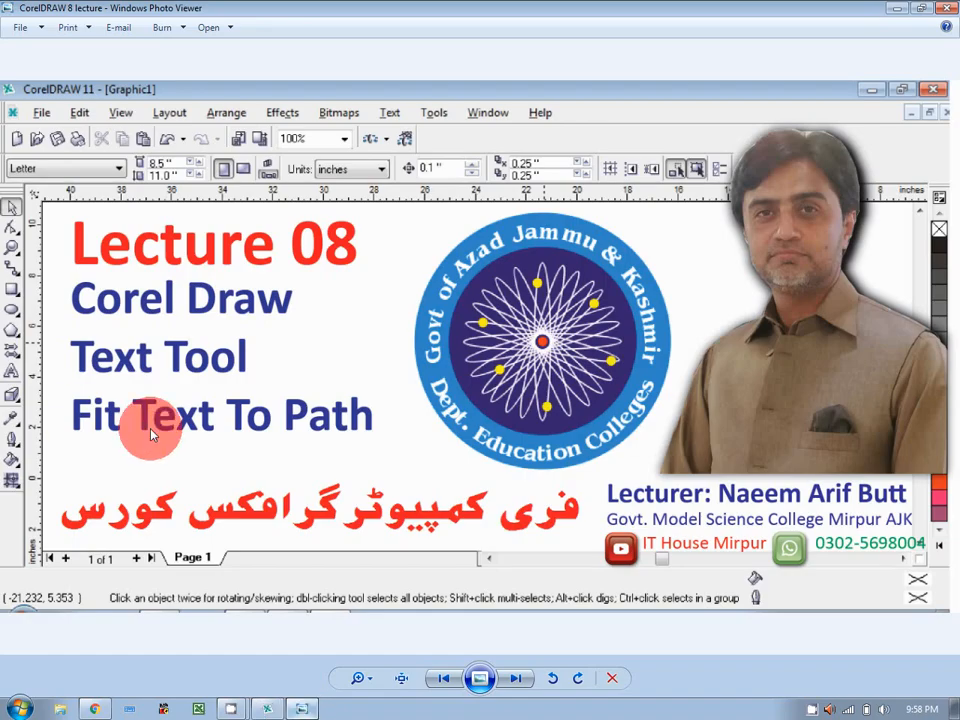
pyautogui.click(251, 710)
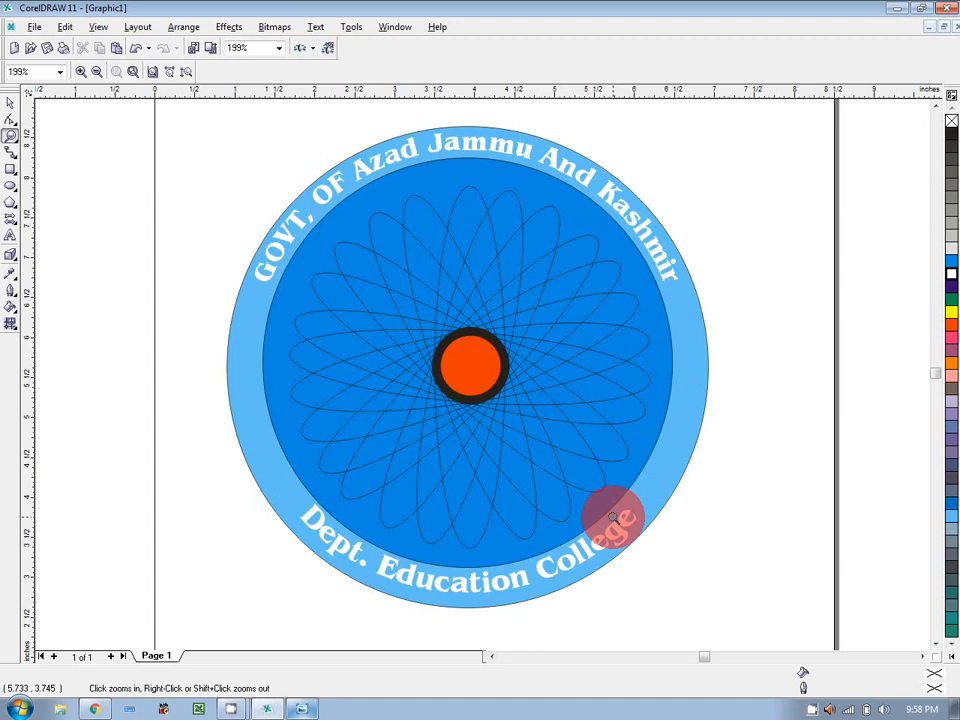
# Apply No Outline to the outer light-blue circle and the inner blue circle, then deselect.
pyautogui.click(8, 106)
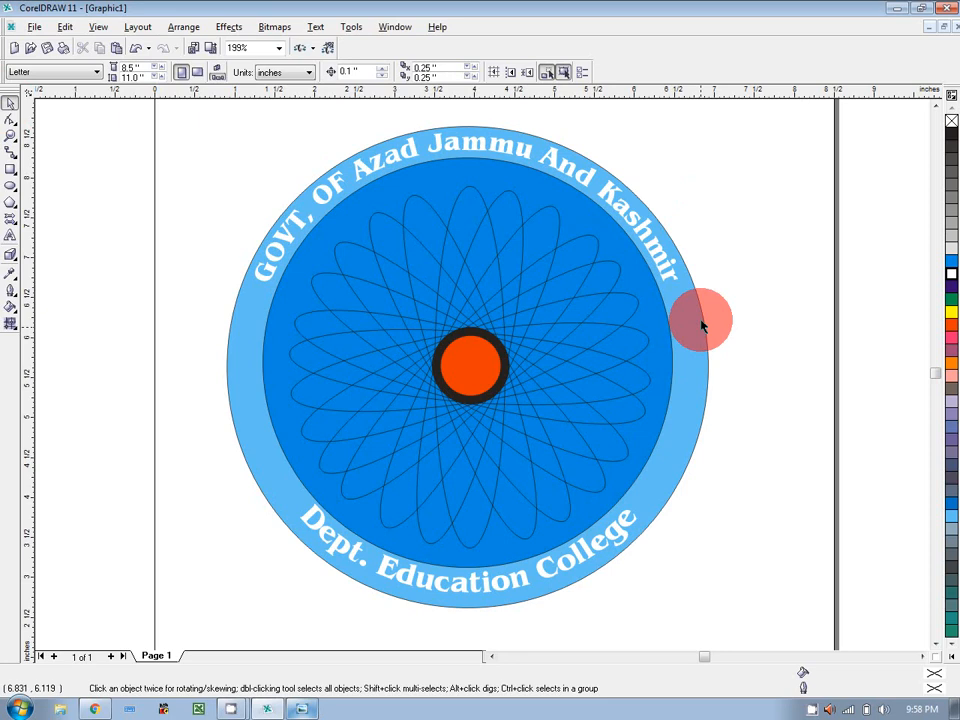
pyautogui.click(698, 360)
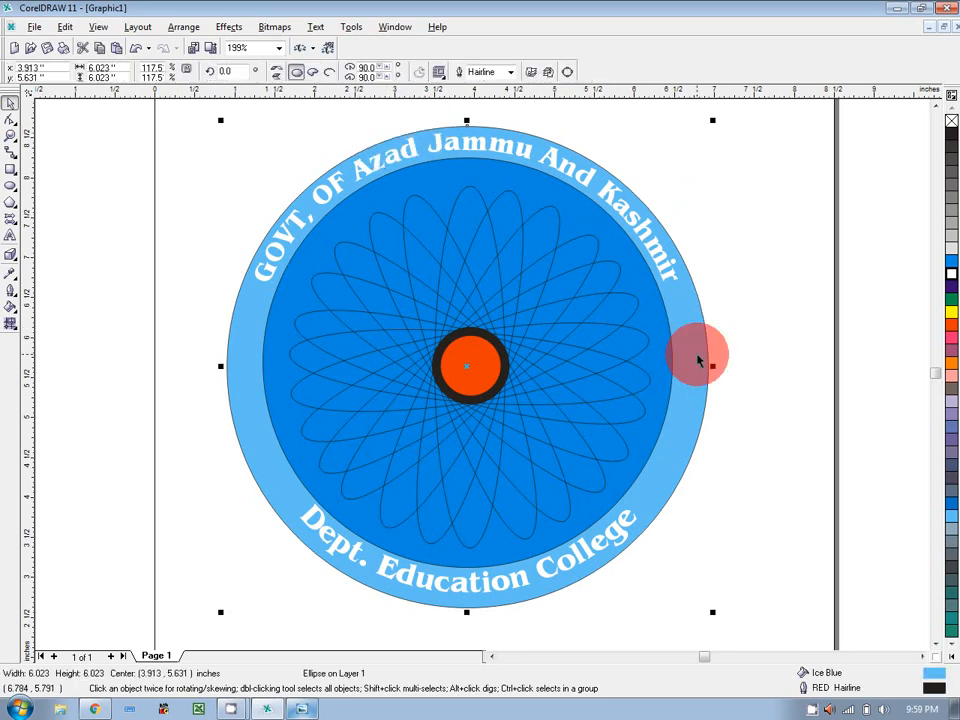
pyautogui.click(12, 292)
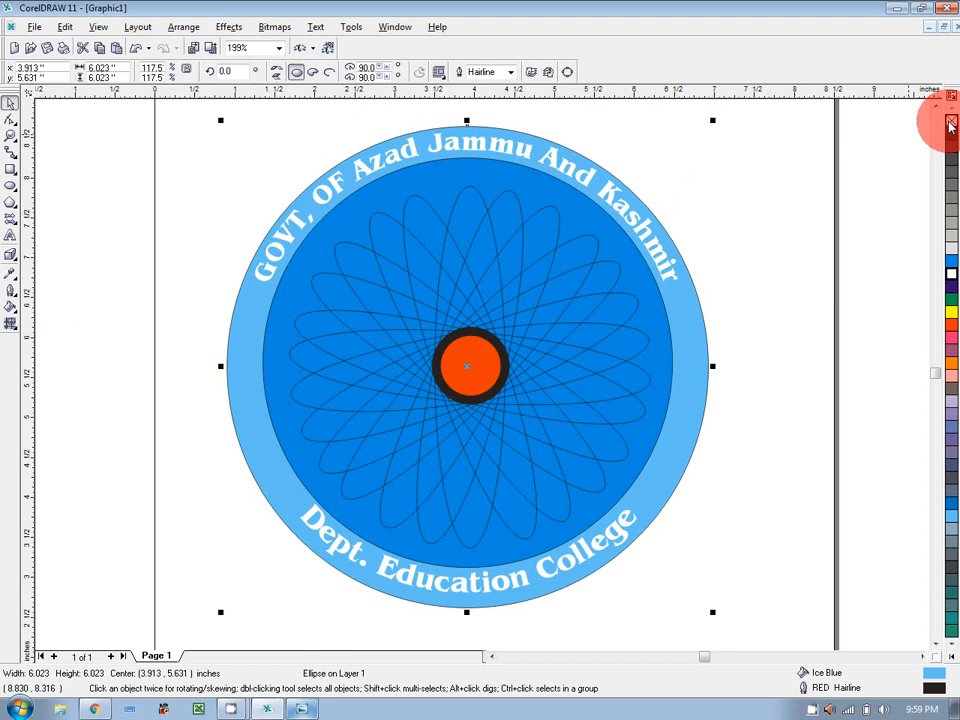
pyautogui.click(15, 292)
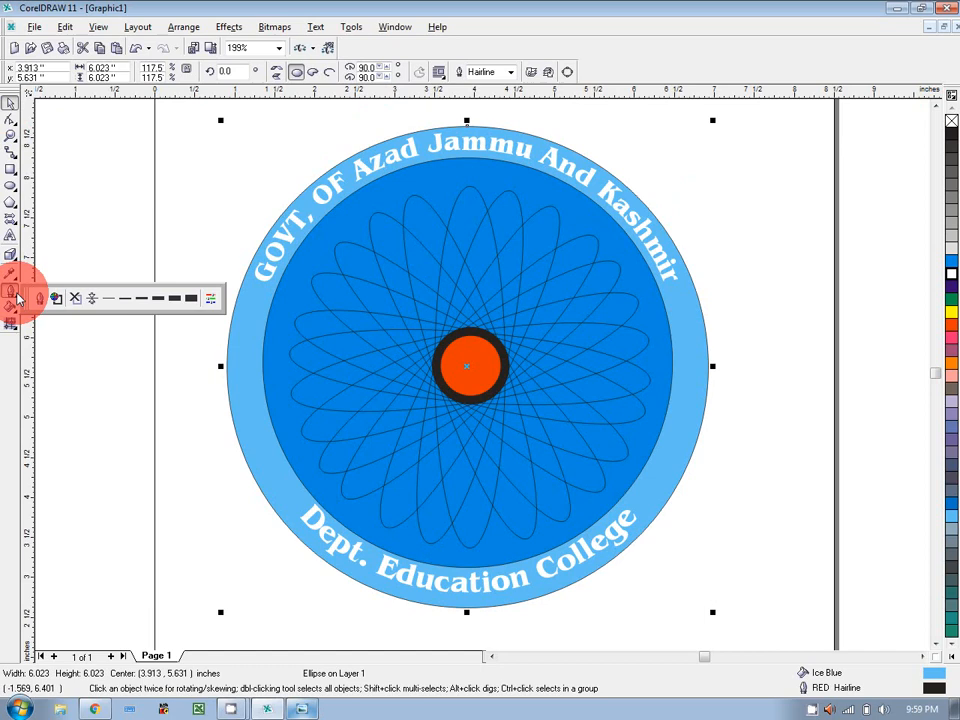
pyautogui.click(76, 297)
pyautogui.click(266, 328)
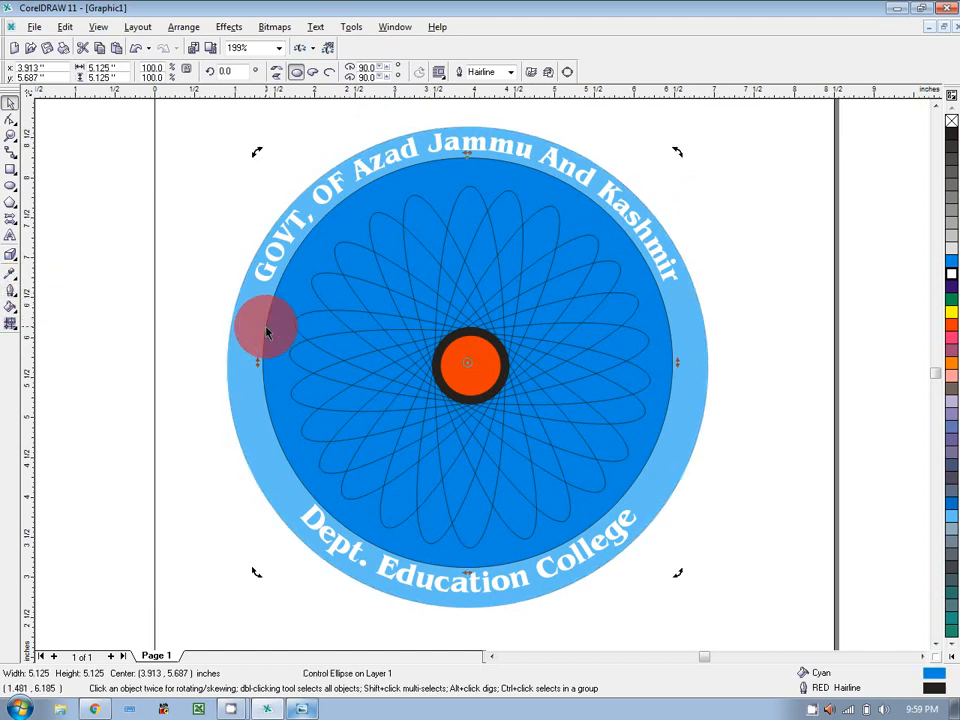
pyautogui.click(10, 293)
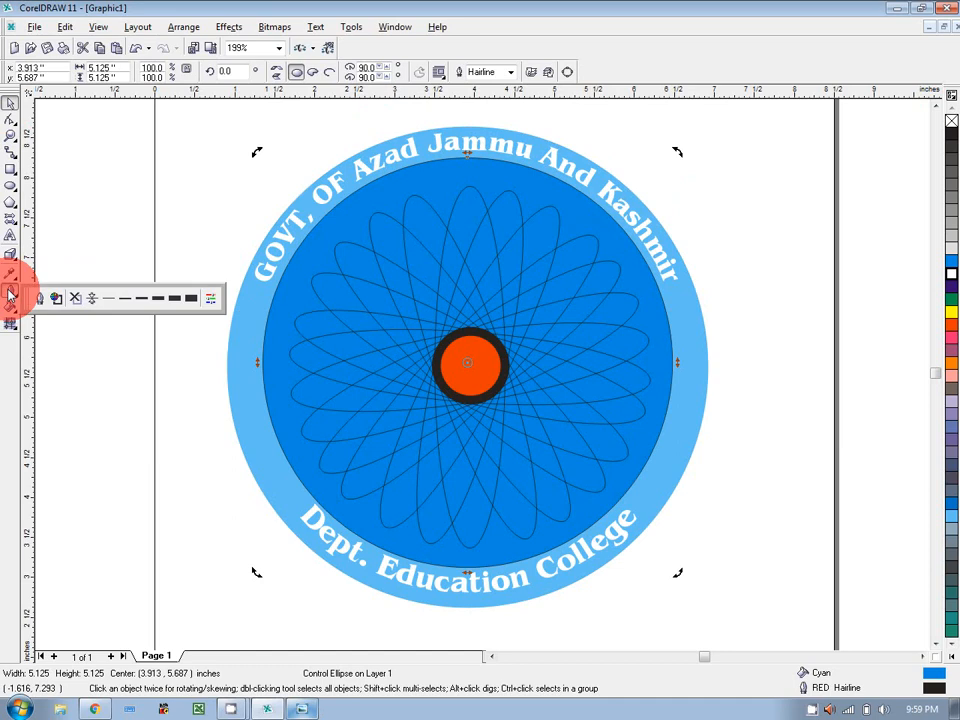
pyautogui.click(76, 297)
pyautogui.click(793, 316)
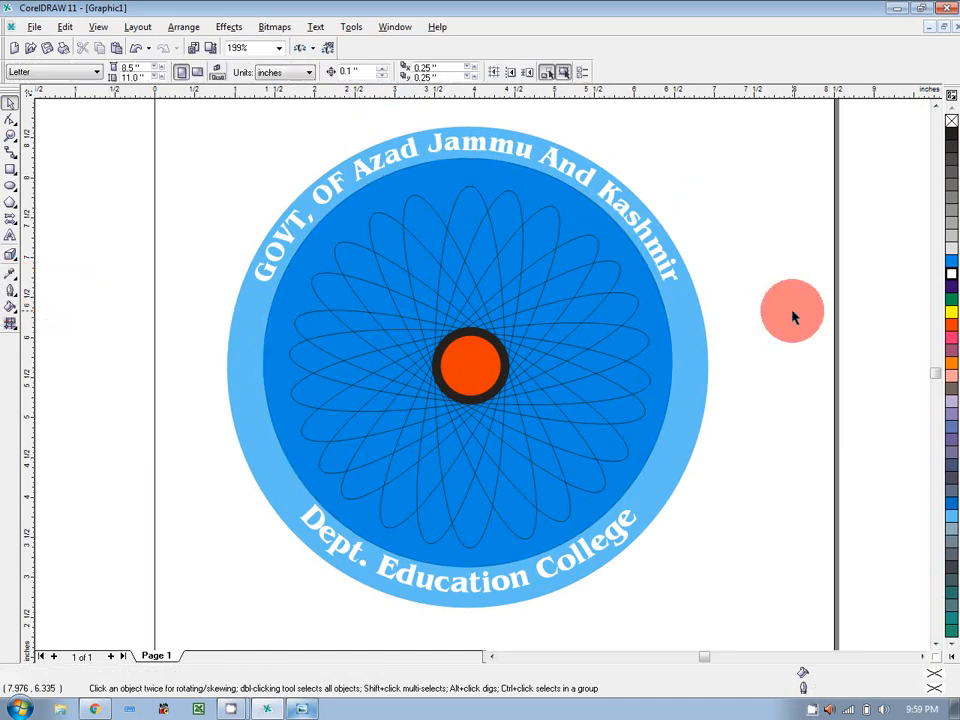